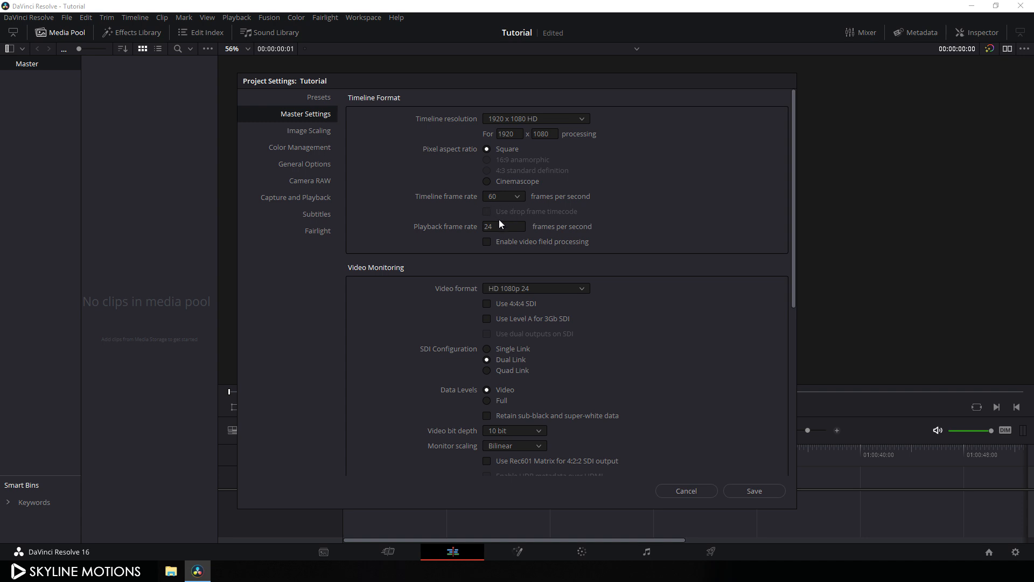
# Step: Set the playback frame rate to 60 frames per second and save the project settings
pyautogui.write('60')
pyautogui.click(771, 490)
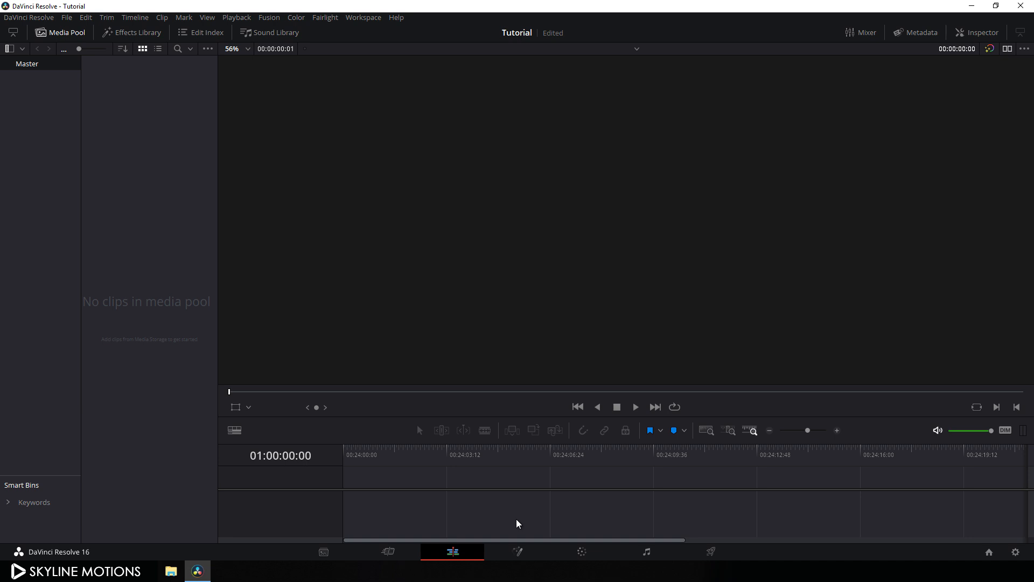
# Step: Create a new Fusion composition clip in the media pool named Fusion with a duration of 3 seconds
pyautogui.rightClick(133, 160)
pyautogui.click(168, 204)
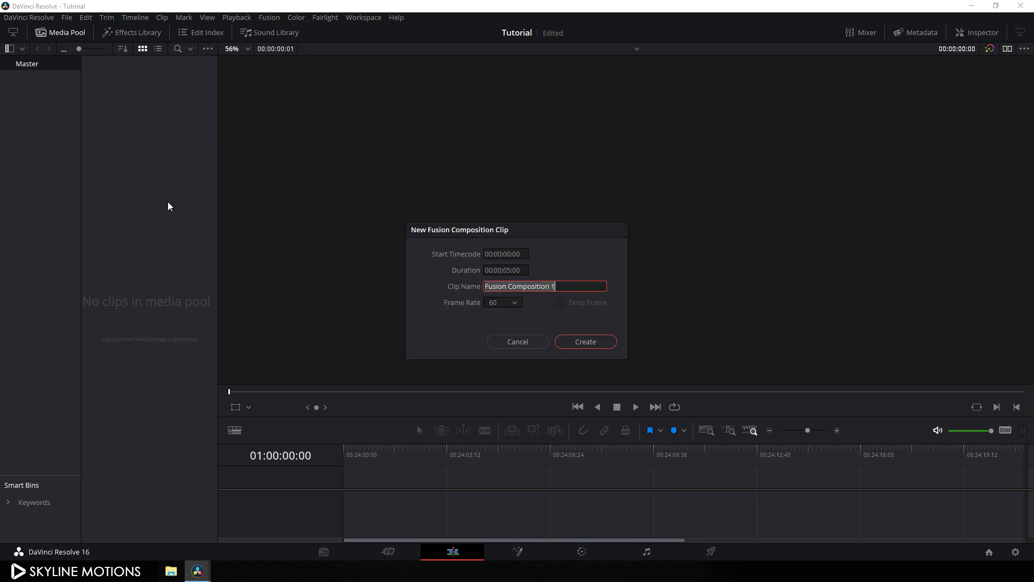
pyautogui.moveTo(587, 286); pyautogui.dragTo(513, 293)
pyautogui.press('BackSpace')
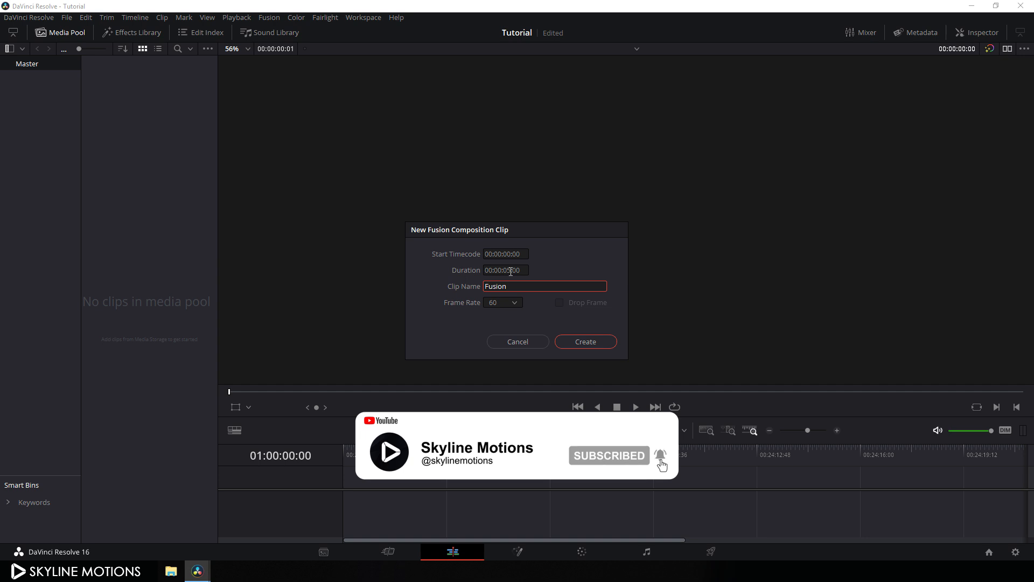
pyautogui.click(509, 271)
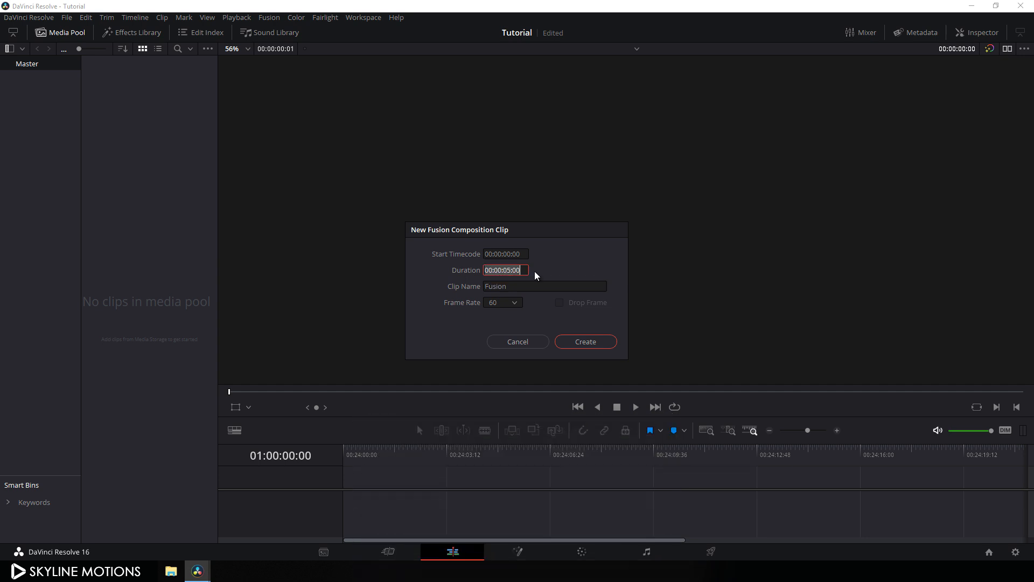
pyautogui.press('Left')
pyautogui.press('Left')
pyautogui.press('Left')
pyautogui.press('BackSpace')
pyautogui.click(585, 341)
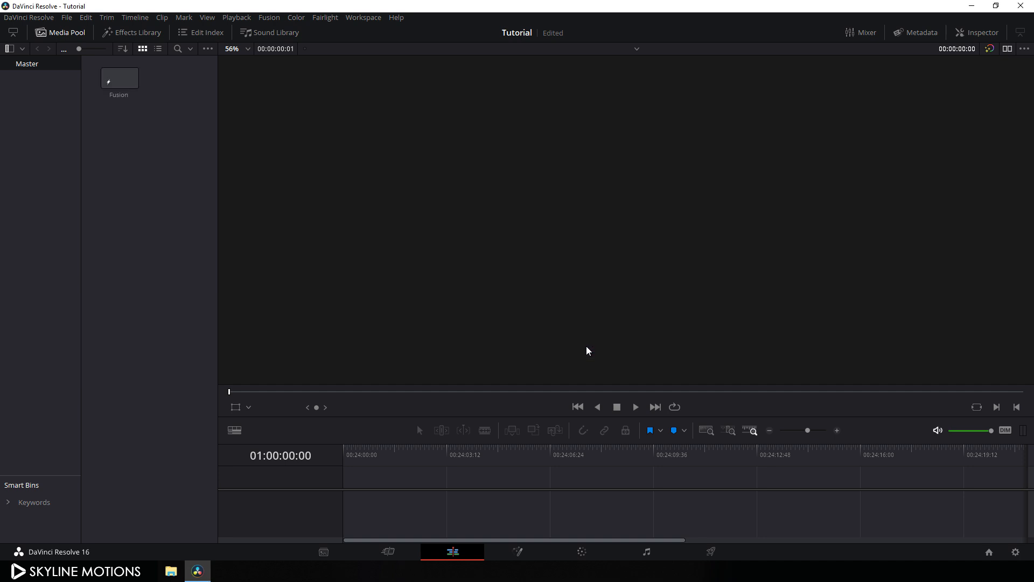
# Step: Place the Fusion clip on the timeline and open it on the Fusion page
pyautogui.click(119, 78)
pyautogui.moveTo(119, 79); pyautogui.dragTo(334, 505)
pyautogui.scroll(2, 329, 474)
pyautogui.click(518, 550)
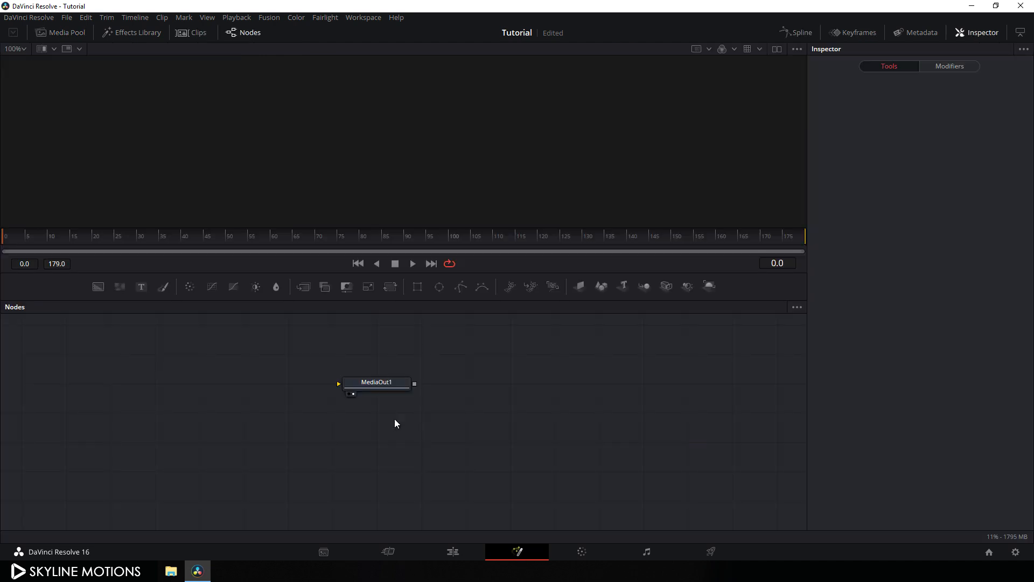
# Step: Move the MediaOut1 node out of the way, then add a Background node and show it in the viewer
pyautogui.moveTo(471, 411); pyautogui.dragTo(750, 487)
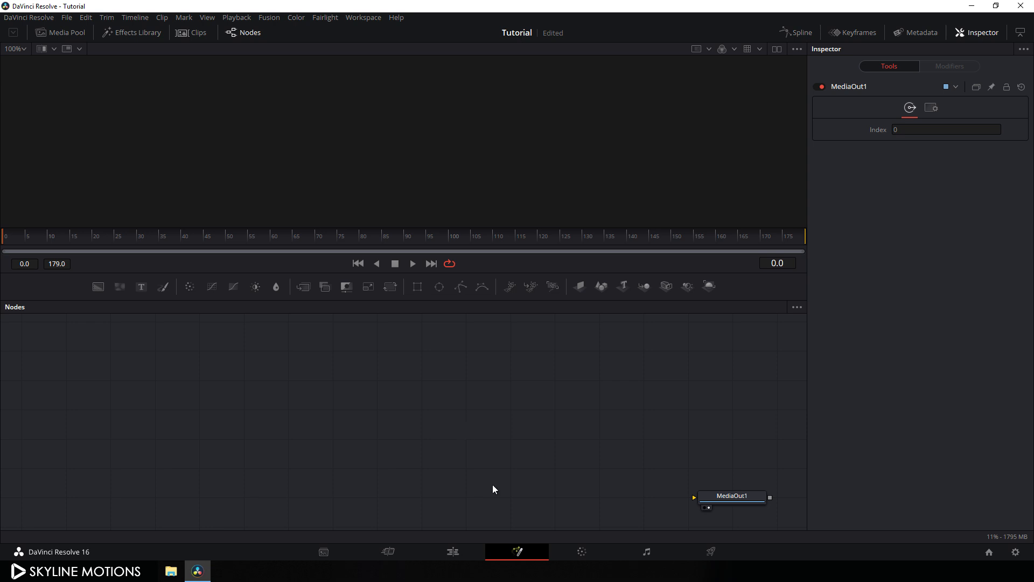
pyautogui.click(98, 286)
pyautogui.moveTo(478, 409); pyautogui.dragTo(435, 410)
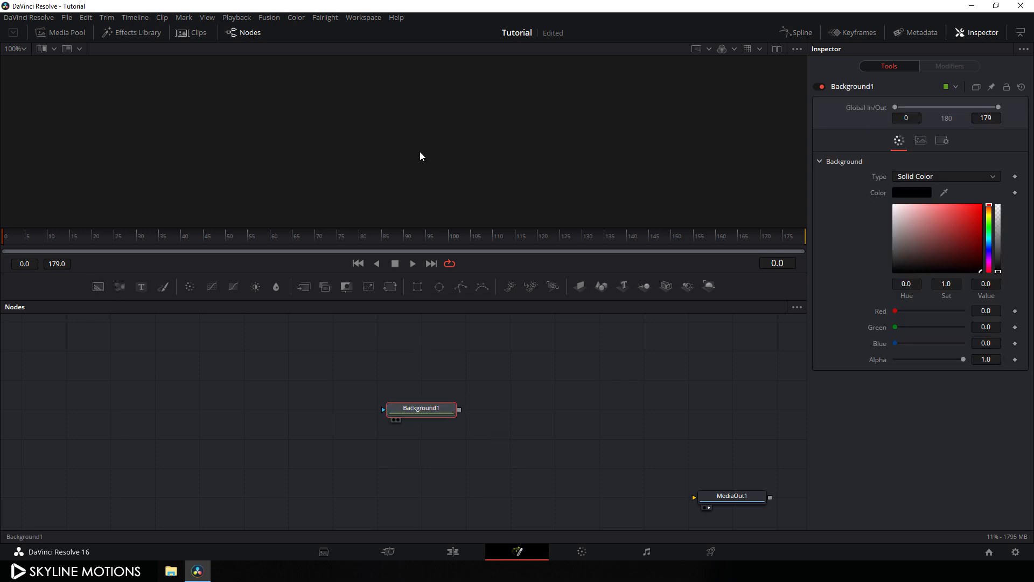
pyautogui.press('1')
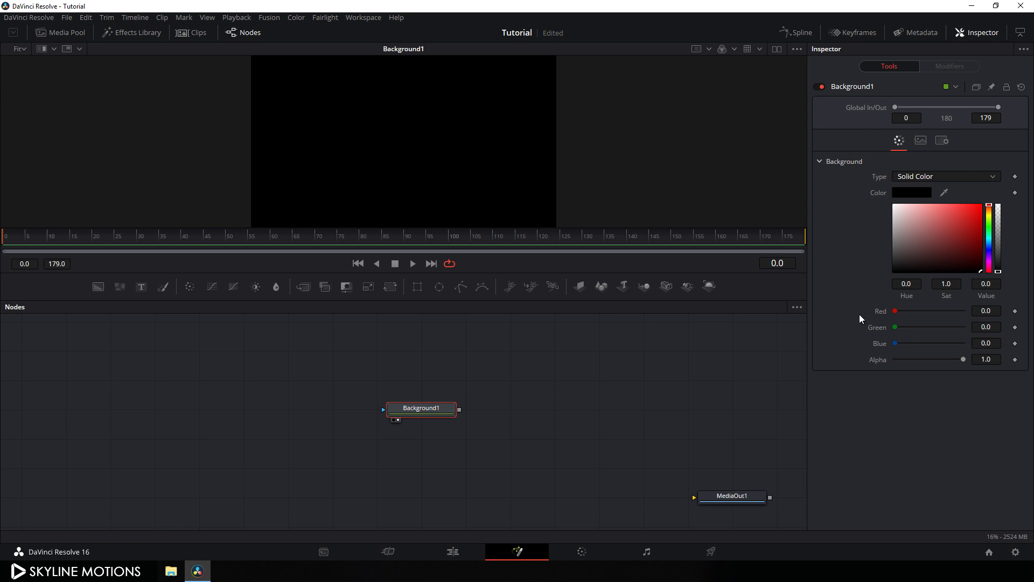
# Step: Change the background's solid color to lime green with red 0.5, green 1.0 and blue 0.0
pyautogui.moveTo(987, 235); pyautogui.dragTo(1014, 192)
pyautogui.moveTo(990, 224); pyautogui.dragTo(990, 219)
pyautogui.click(982, 313)
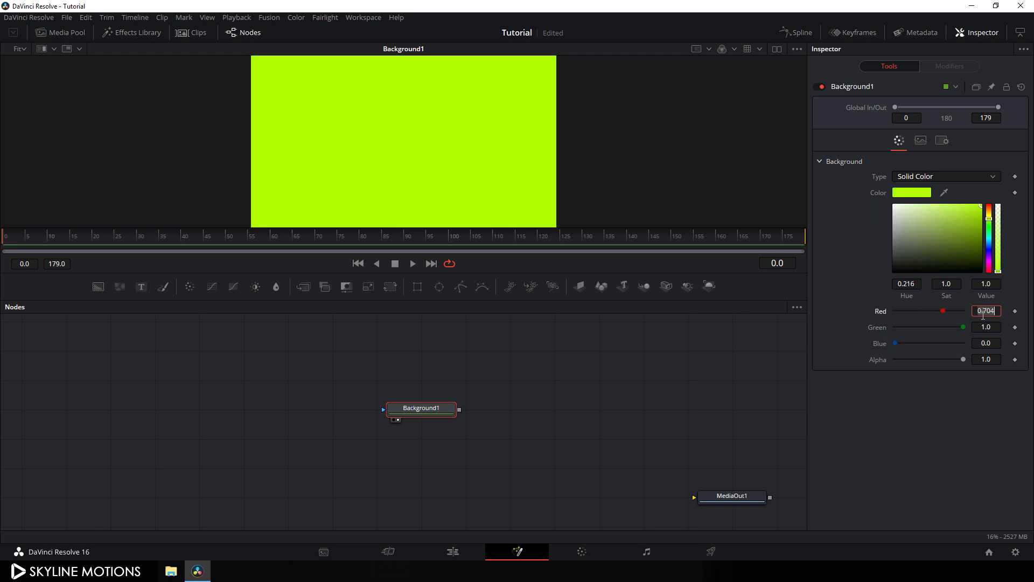
pyautogui.press('BackSpace')
pyautogui.press('BackSpace')
pyautogui.press('BackSpace')
pyautogui.press('BackSpace')
pyautogui.press('BackSpace')
pyautogui.write('0.5')
pyautogui.press('Tab')
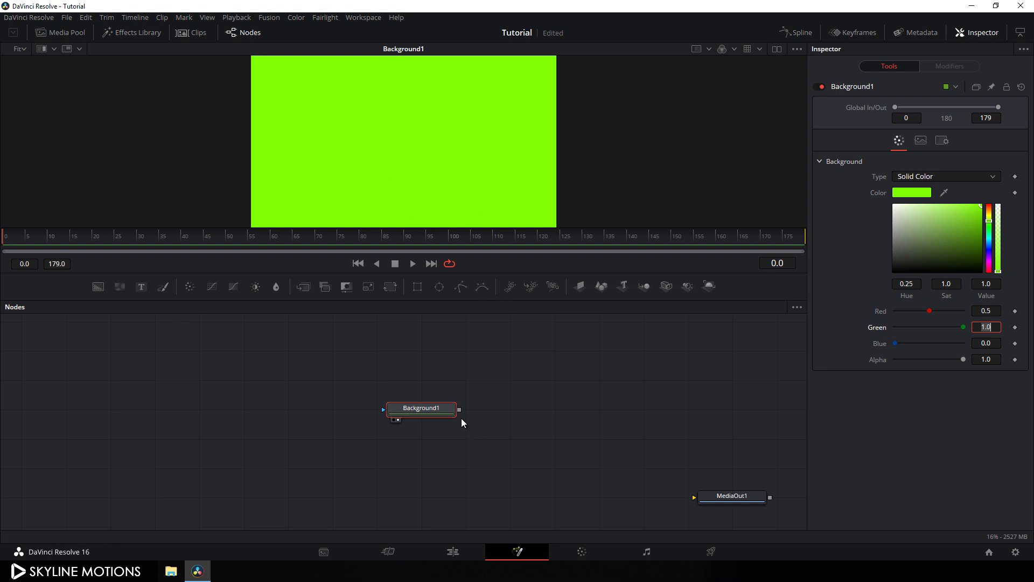
# Step: Rename the Background node as Stroke
pyautogui.click(411, 408)
pyautogui.press('F2')
pyautogui.moveTo(523, 300); pyautogui.dragTo(443, 307)
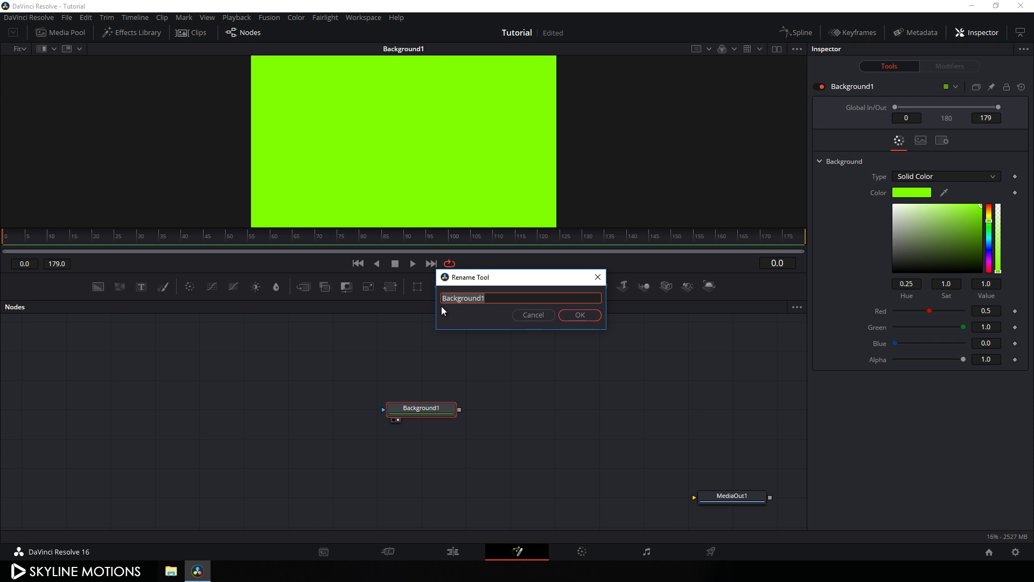
pyautogui.press('BackSpace')
pyautogui.click(577, 315)
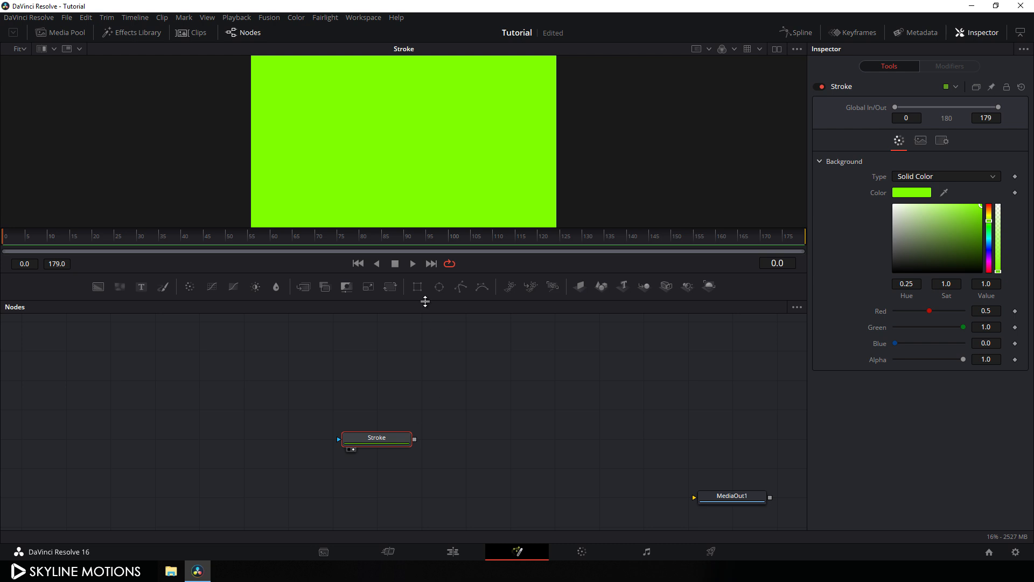
# Step: Add a Rectangle mask feeding the Stroke node and rename it Mast
pyautogui.click(417, 287)
pyautogui.moveTo(387, 409)
pyautogui.mouseDown()
pyautogui.moveTo(305, 415)
pyautogui.moveTo(308, 443)
pyautogui.mouseUp()
pyautogui.press('F2')
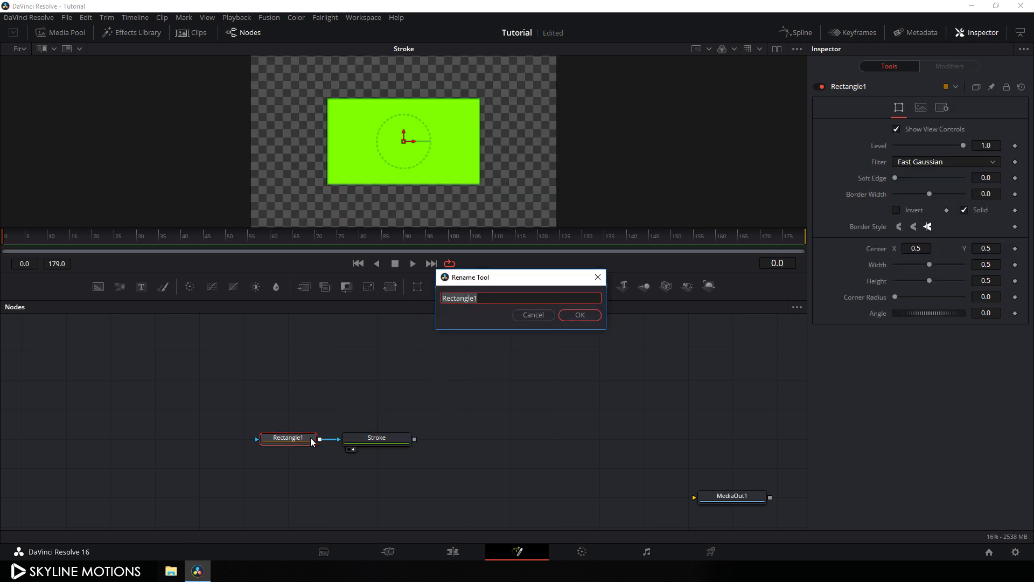
pyautogui.write('Mast')
pyautogui.click(585, 319)
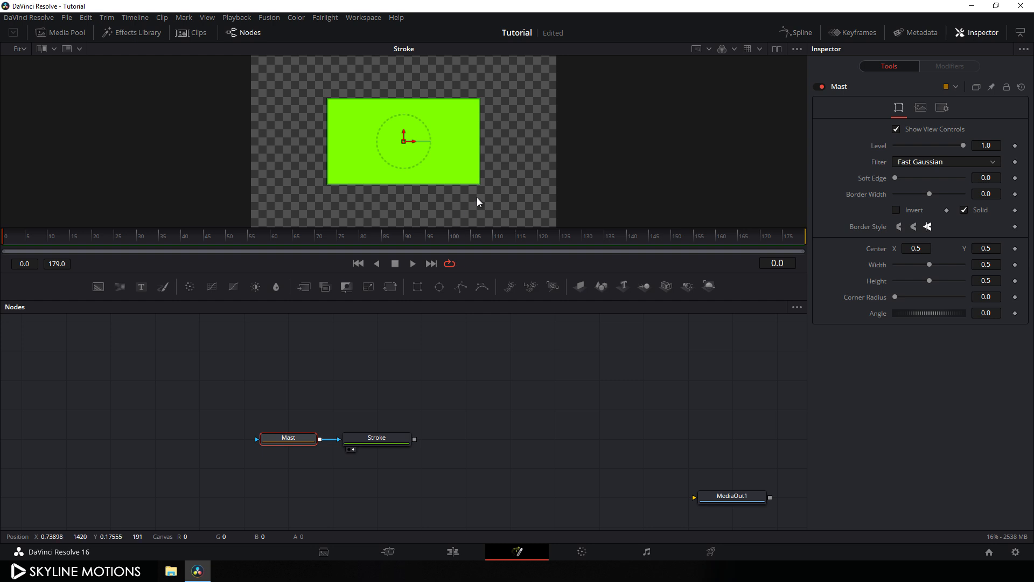
# Step: Shape the Mast rectangle into a thin full-height vertical line with width 0.01 and height 1.0
pyautogui.moveTo(477, 173); pyautogui.dragTo(411, 170)
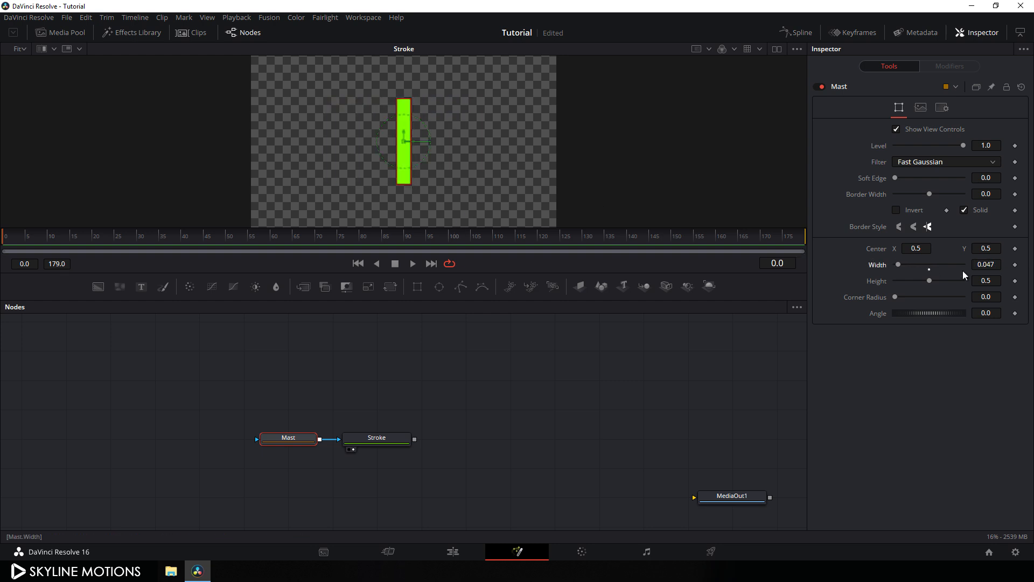
pyautogui.click(994, 268)
pyautogui.write('0.01')
pyautogui.press('Tab')
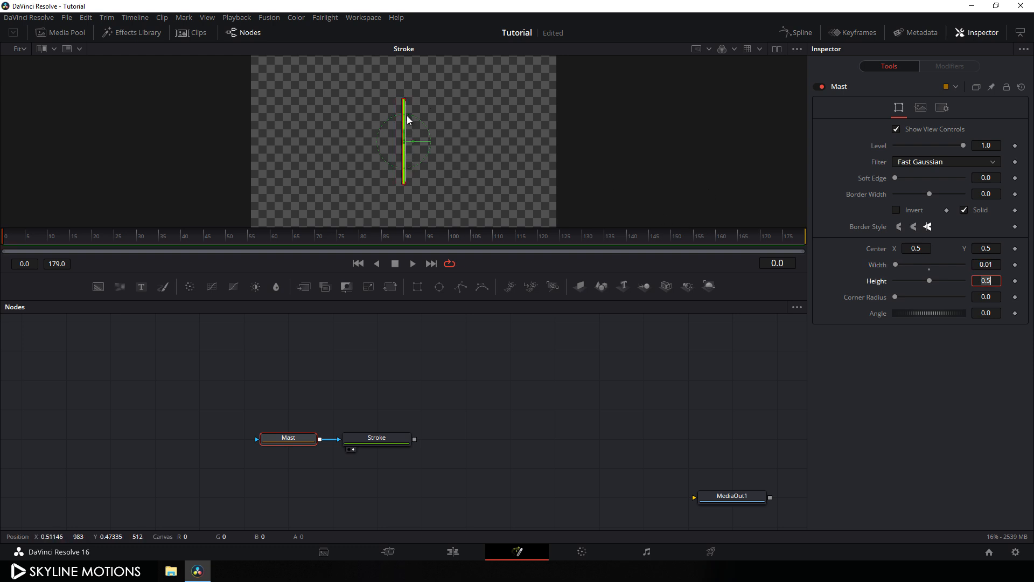
pyautogui.moveTo(923, 282); pyautogui.dragTo(969, 296)
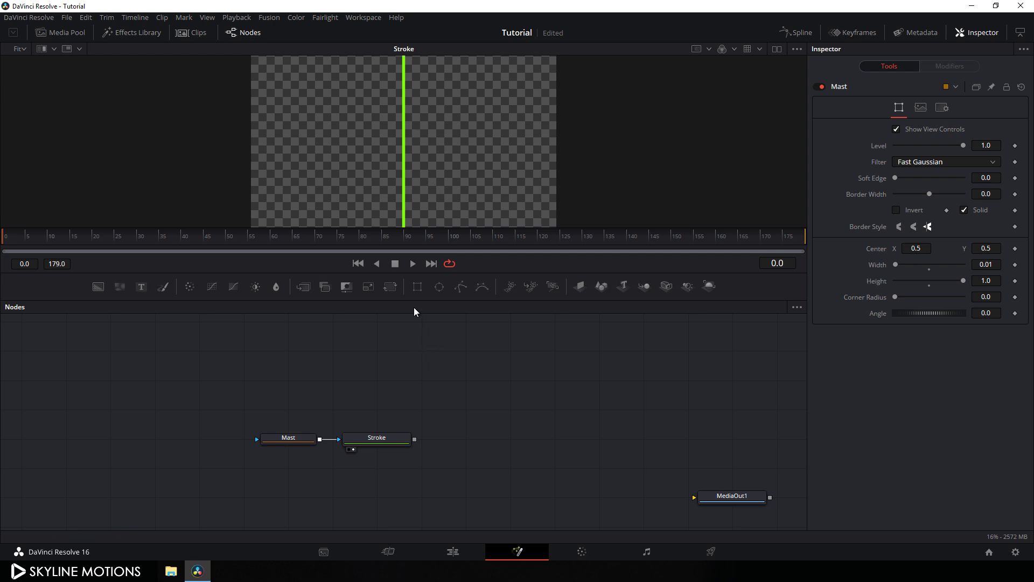
# Step: Add a second, unconnected Rectangle mask above the Stroke node and rename it Sub
pyautogui.moveTo(417, 288); pyautogui.dragTo(374, 387)
pyautogui.press('F2')
pyautogui.press('BackSpace')
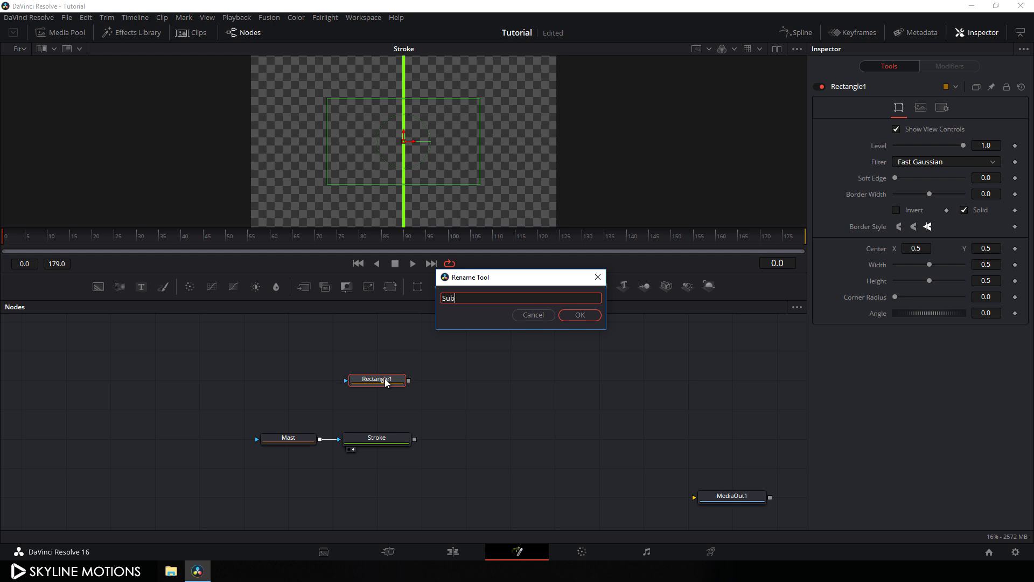
pyautogui.click(562, 316)
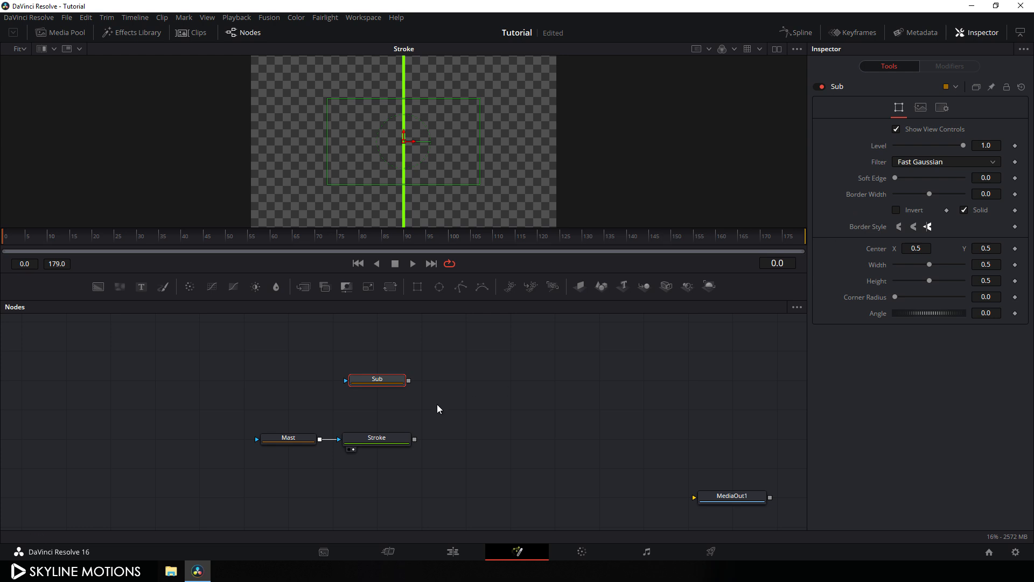
# Step: Insert the Sub mask between the Mast and Stroke nodes and set its paint mode to Subtract
pyautogui.moveTo(298, 441); pyautogui.dragTo(181, 445)
pyautogui.click(181, 443)
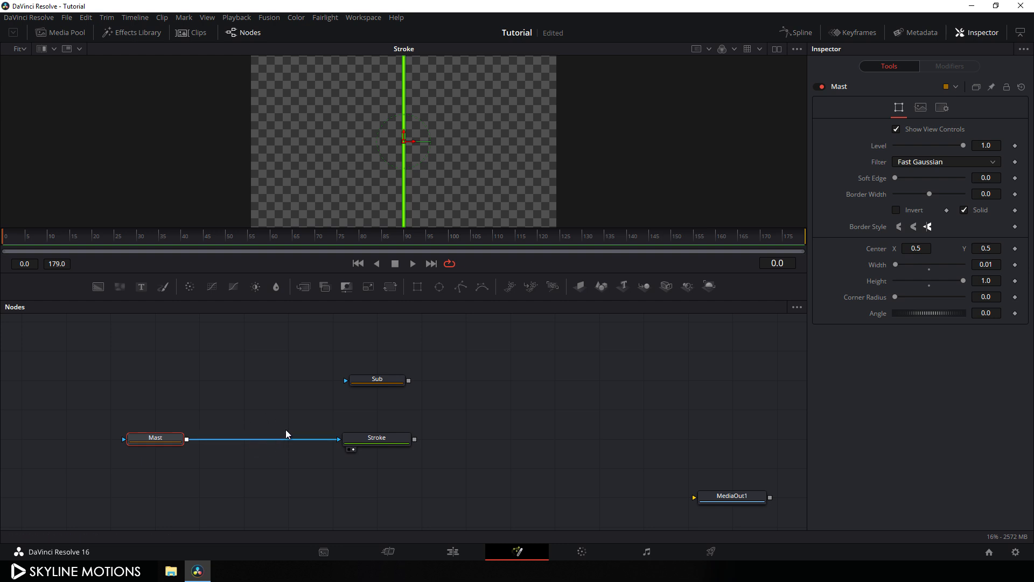
pyautogui.click(378, 383)
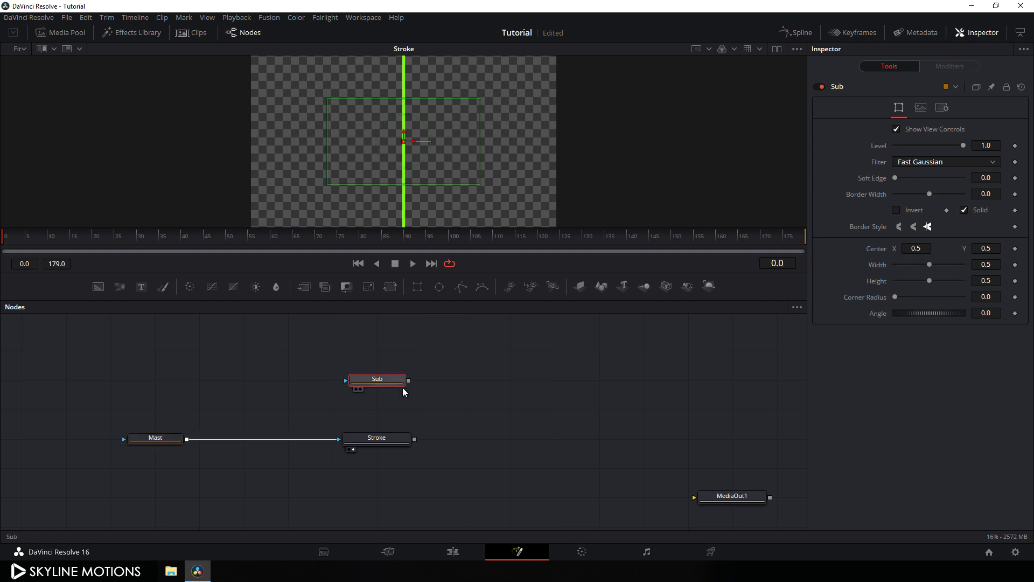
pyautogui.moveTo(385, 383)
pyautogui.mouseDown()
pyautogui.moveTo(259, 392)
pyautogui.moveTo(265, 442)
pyautogui.moveTo(272, 383)
pyautogui.moveTo(291, 441)
pyautogui.mouseUp()
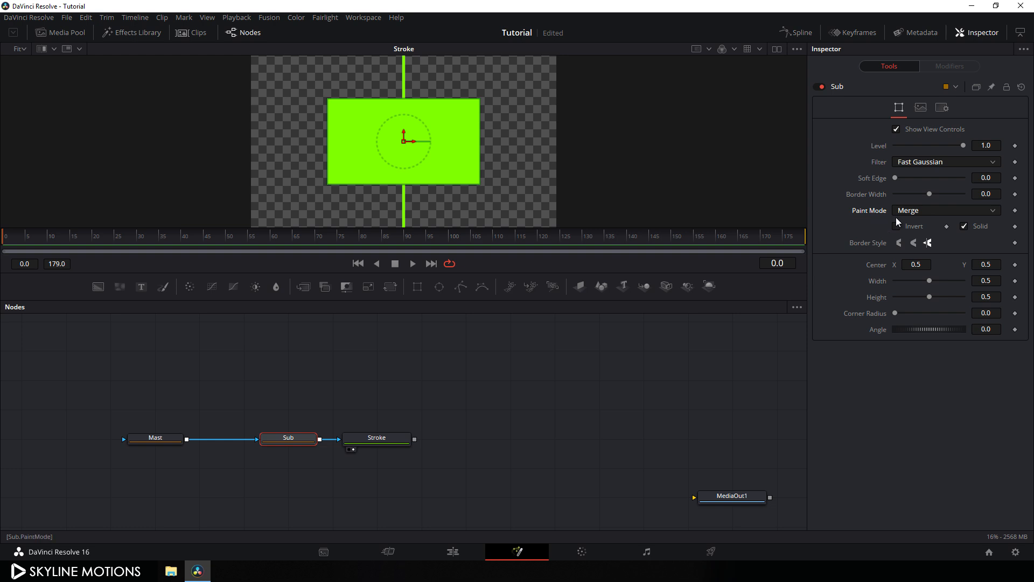
pyautogui.click(910, 213)
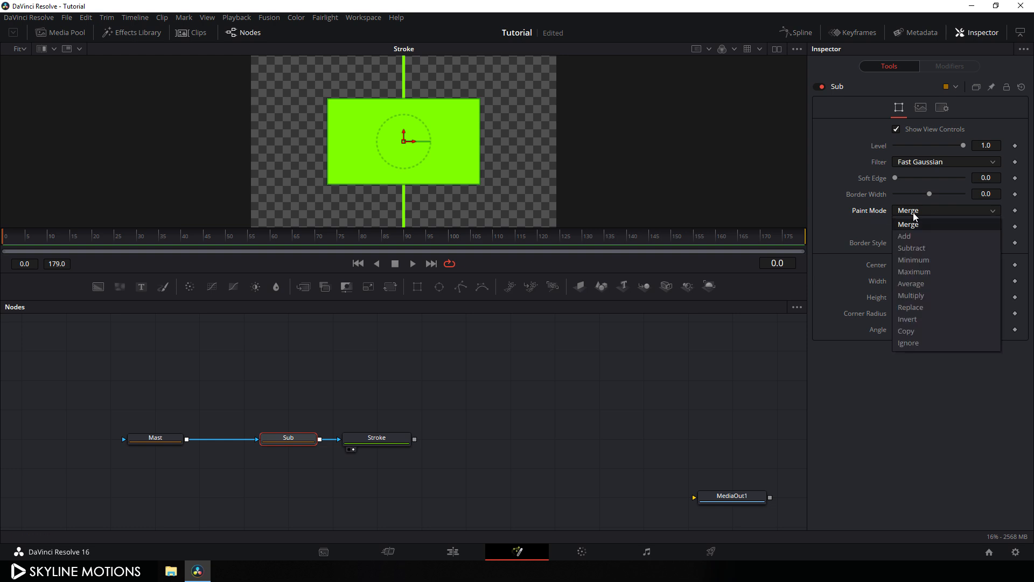
pyautogui.click(915, 248)
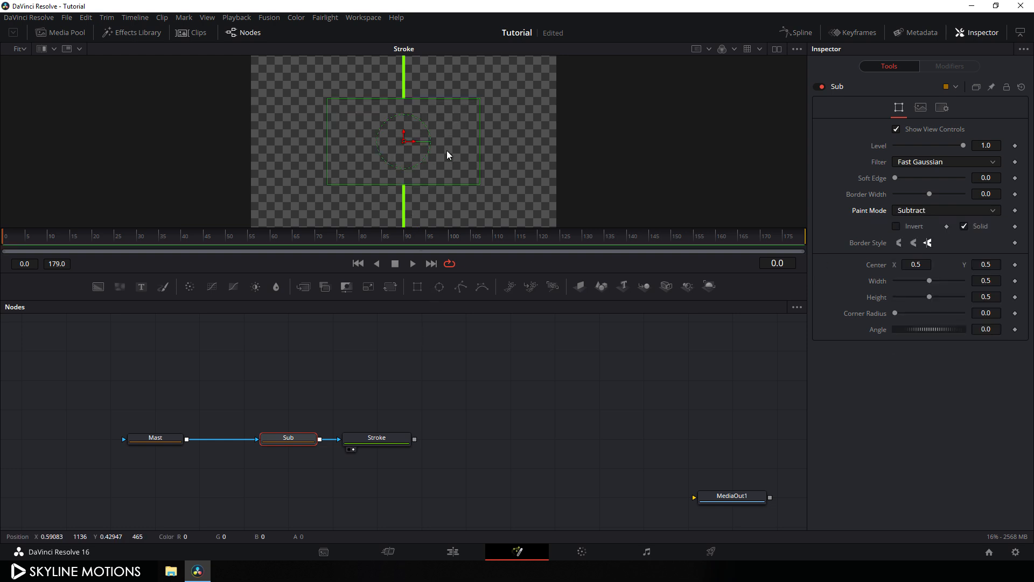
# Step: Enlarge the viewer area and turn on the viewer guides
pyautogui.moveTo(394, 301); pyautogui.dragTo(393, 366)
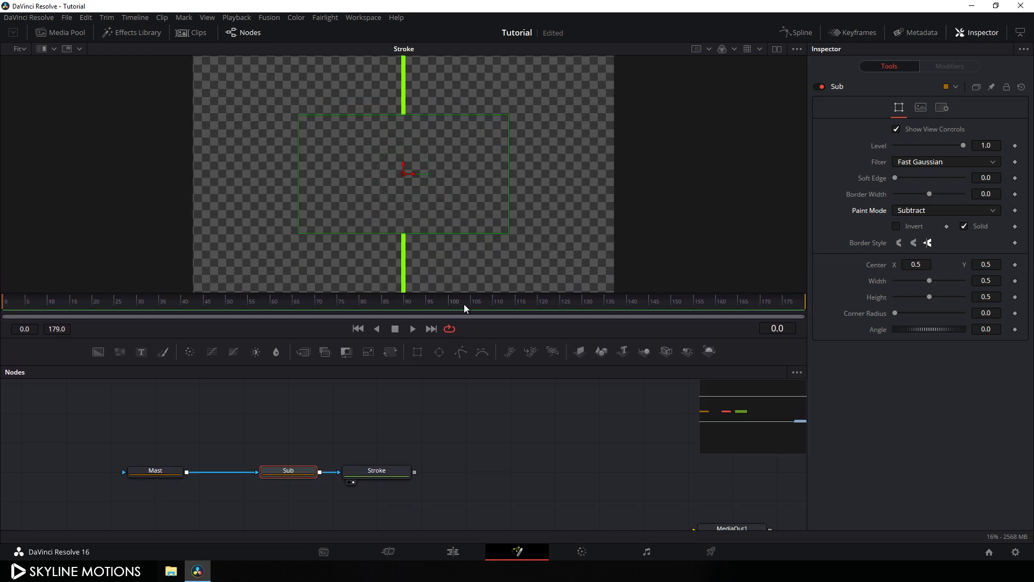
pyautogui.scroll(2, 447, 214)
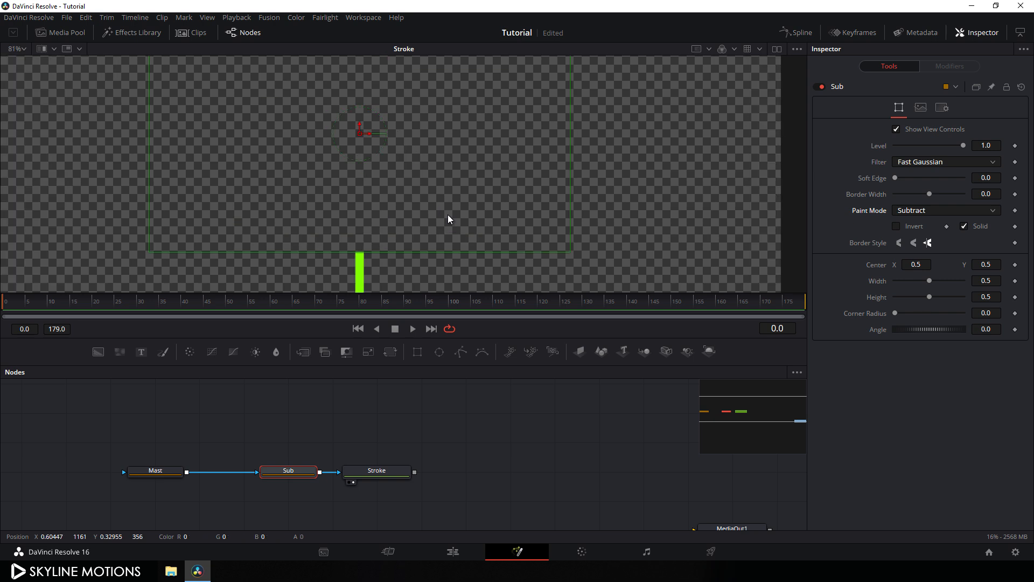
pyautogui.scroll(-2, 448, 216)
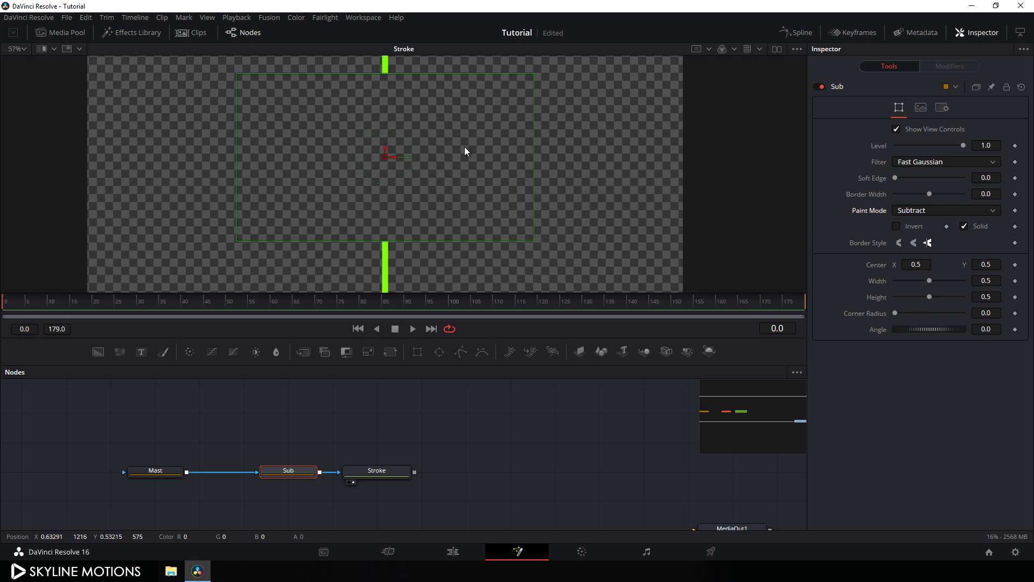
pyautogui.rightClick(457, 131)
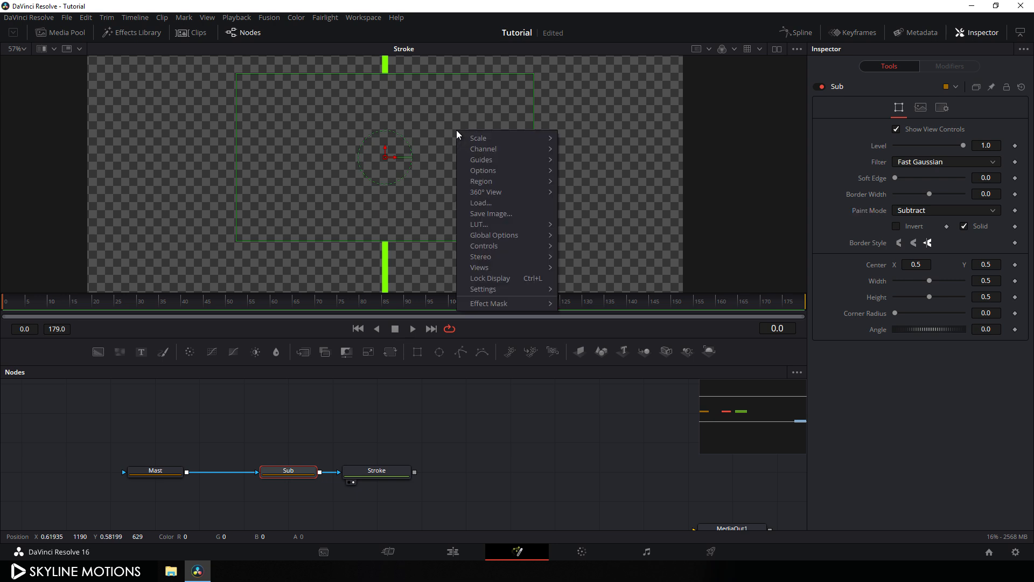
pyautogui.moveTo(481, 161)
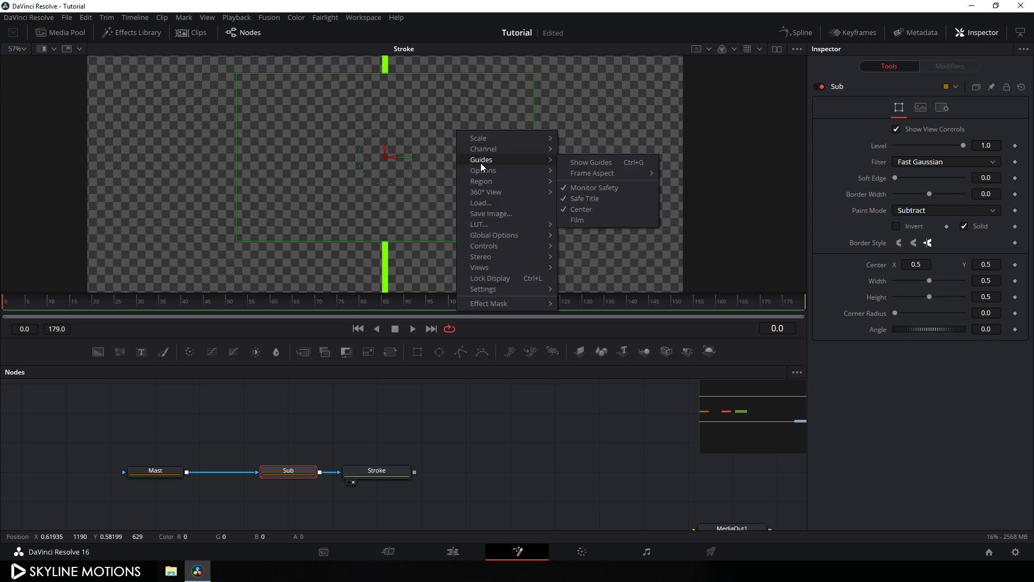
pyautogui.click(582, 163)
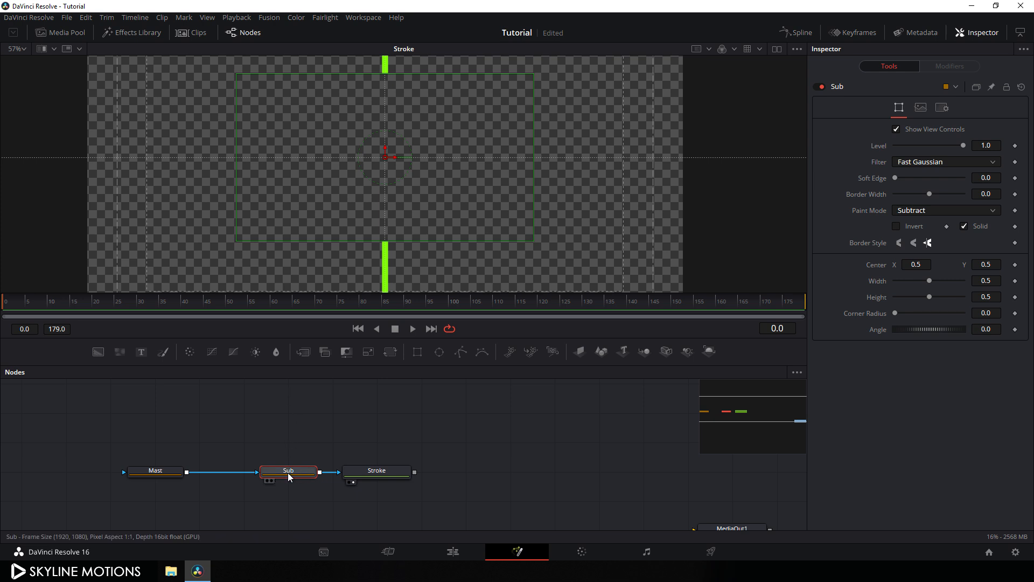
# Step: Resize the Sub rectangle to about 0.057 wide and 0.64 high, and lower it to center Y about 0.178 so its top edge meets the center guide
pyautogui.moveTo(535, 211); pyautogui.dragTo(403, 199)
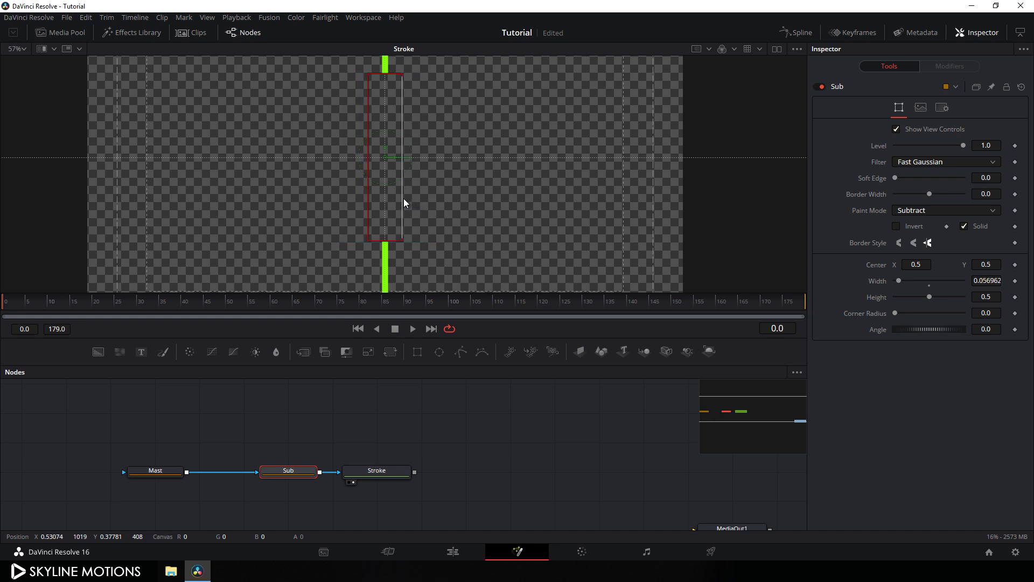
pyautogui.moveTo(391, 245); pyautogui.dragTo(389, 263)
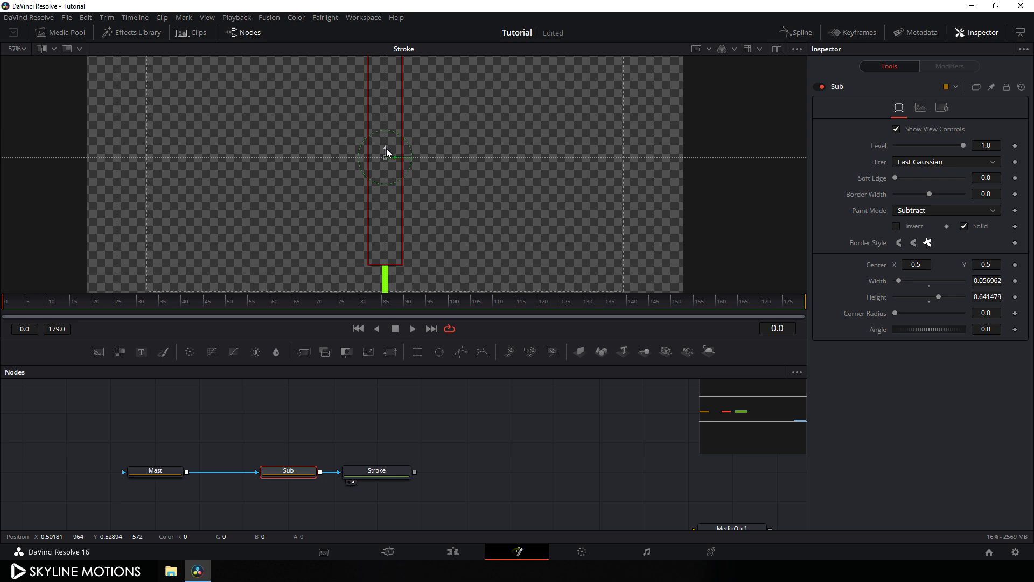
pyautogui.moveTo(385, 152); pyautogui.dragTo(390, 257)
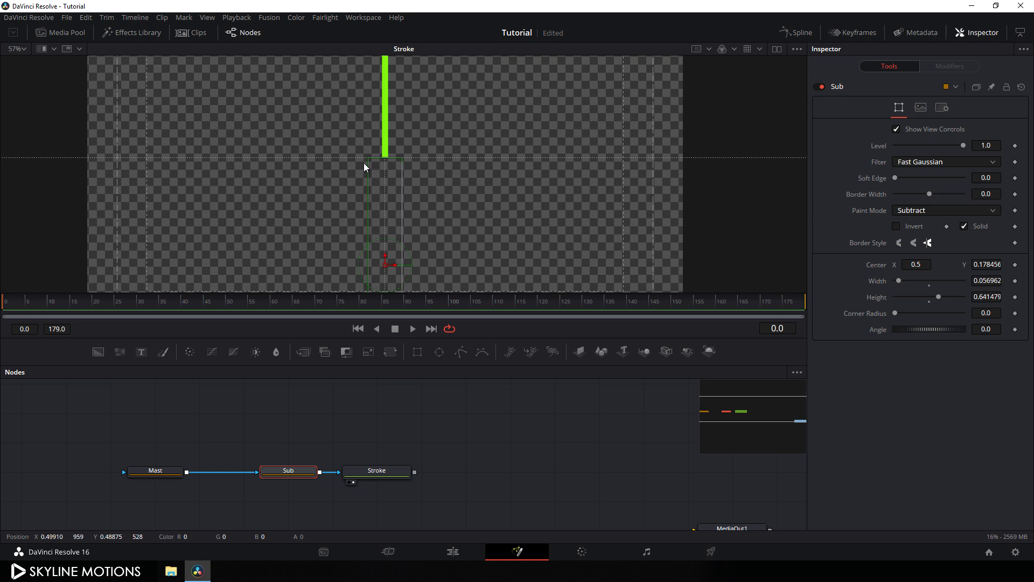
pyautogui.click(386, 408)
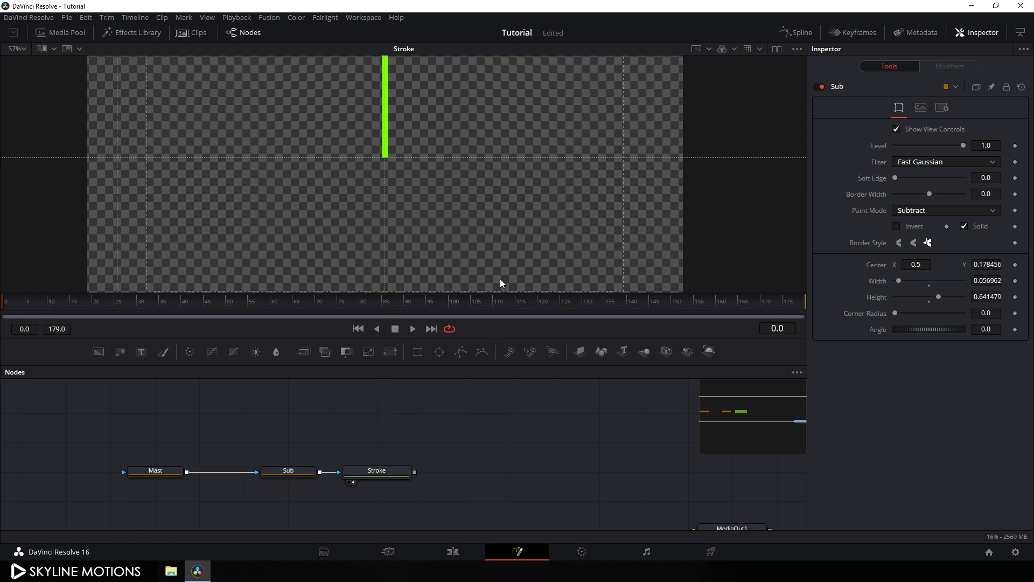
# Step: Fit the image in the viewer and move the Mast node closer to the Sub node
pyautogui.click(26, 48)
pyautogui.click(25, 65)
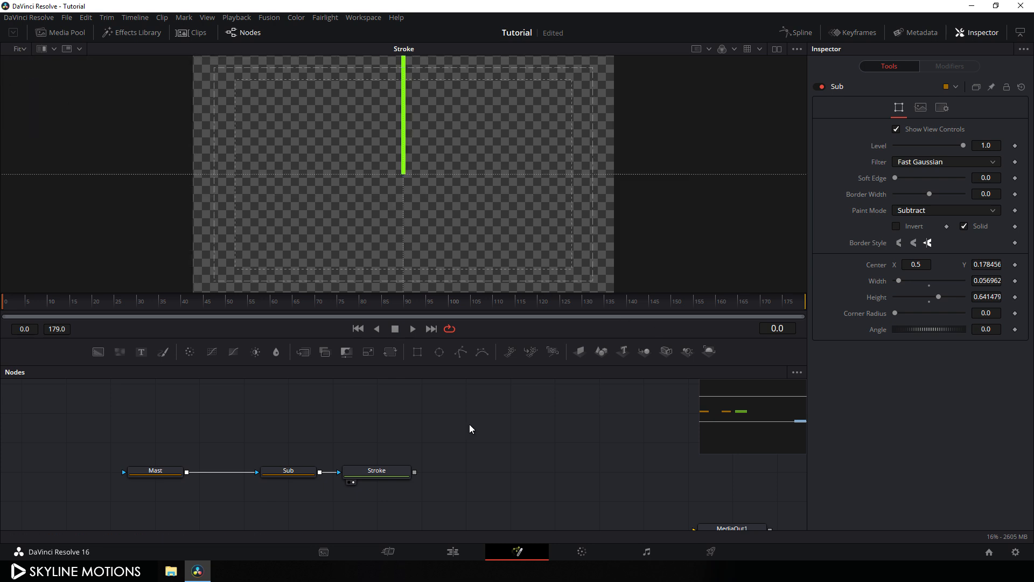
pyautogui.click(156, 471)
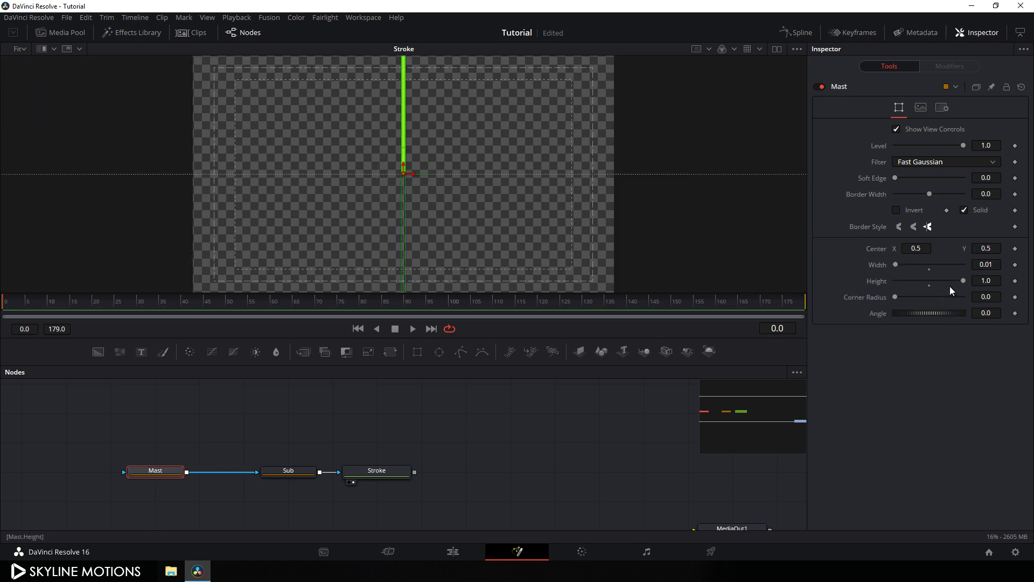
pyautogui.moveTo(960, 282)
pyautogui.mouseDown()
pyautogui.moveTo(886, 287)
pyautogui.moveTo(981, 284)
pyautogui.moveTo(913, 290)
pyautogui.moveTo(995, 293)
pyautogui.mouseUp()
pyautogui.moveTo(178, 479); pyautogui.dragTo(224, 484)
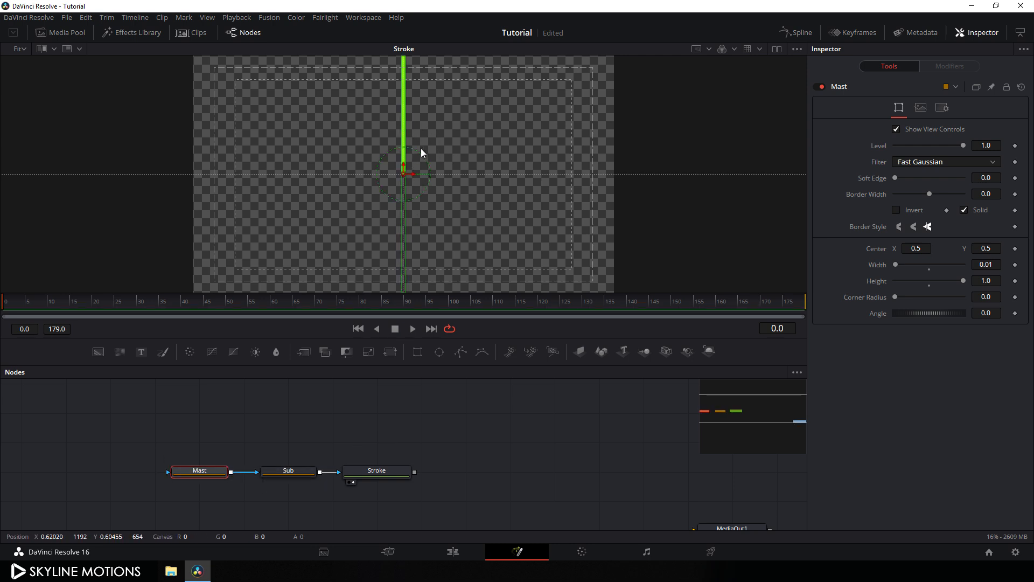
pyautogui.click(443, 423)
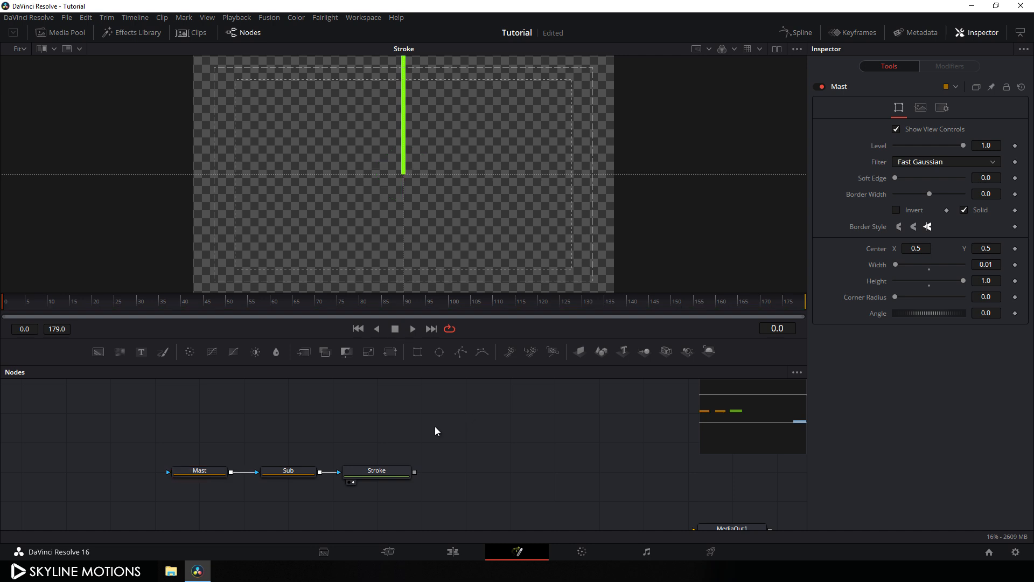
# Step: Add an unconnected Transform node above and beyond the Stroke node and rename it Stroke Ani
pyautogui.click(393, 356)
pyautogui.moveTo(468, 414); pyautogui.dragTo(492, 440)
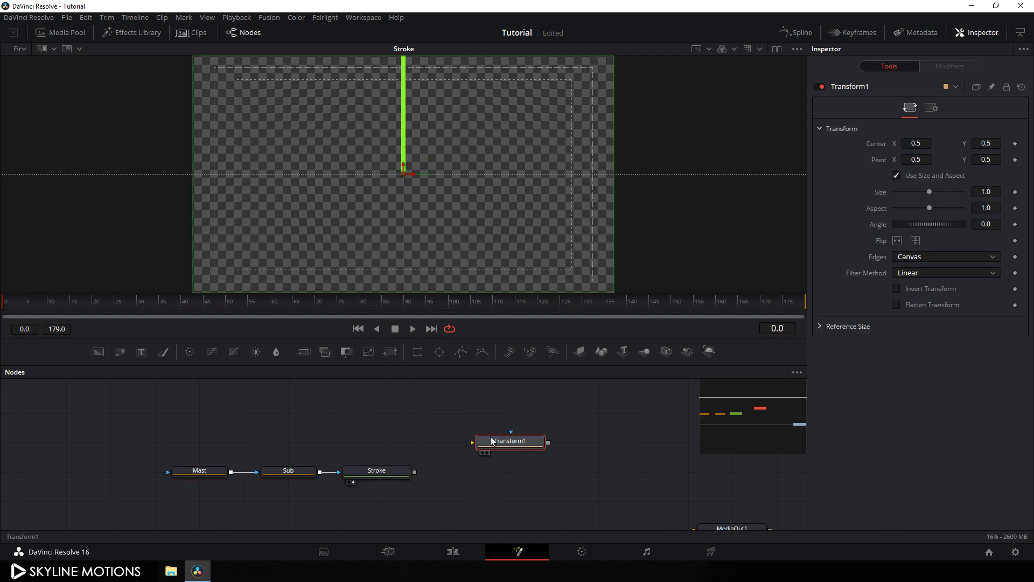
pyautogui.press('F2')
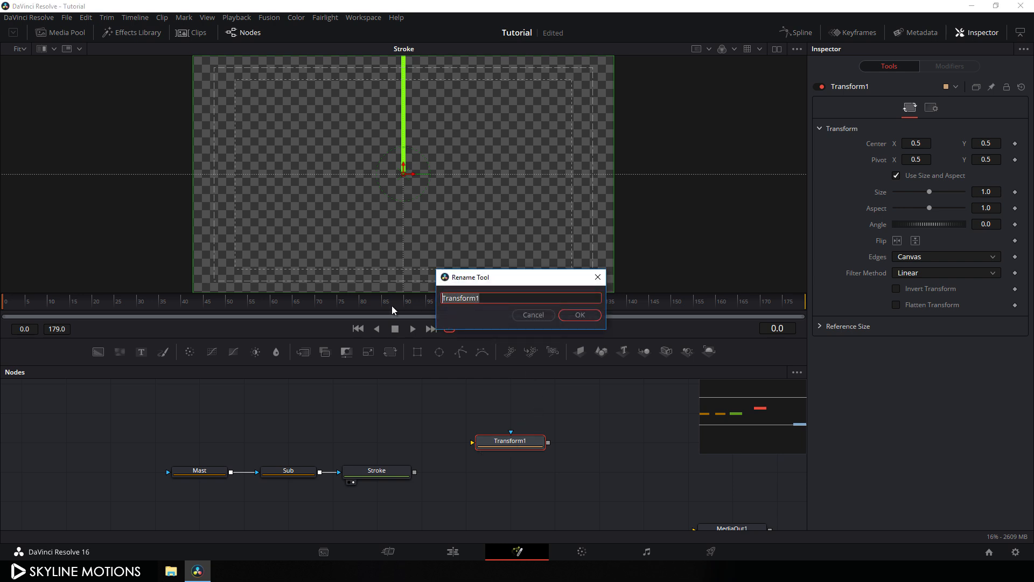
pyautogui.press('BackSpace')
pyautogui.write('Stroke Ani')
pyautogui.click(586, 315)
# Step: Connect the Stroke node into StrokeAni, show it in the viewer, and lower its center Y to about 0.252
pyautogui.moveTo(414, 472)
pyautogui.mouseDown()
pyautogui.moveTo(409, 446)
pyautogui.moveTo(505, 444)
pyautogui.moveTo(523, 477)
pyautogui.moveTo(476, 477)
pyautogui.mouseUp()
pyautogui.press('1')
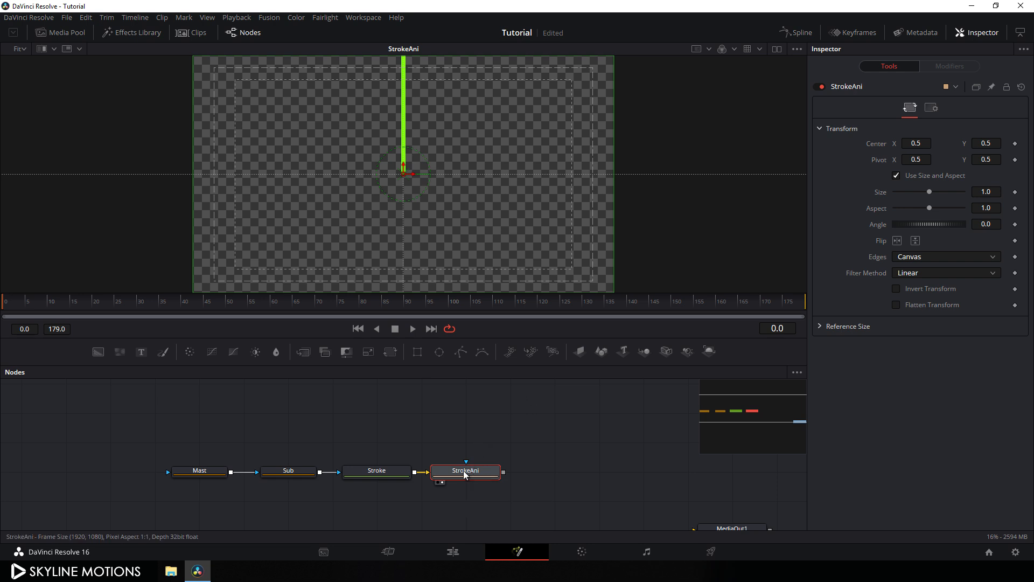
pyautogui.scroll(1, 421, 232)
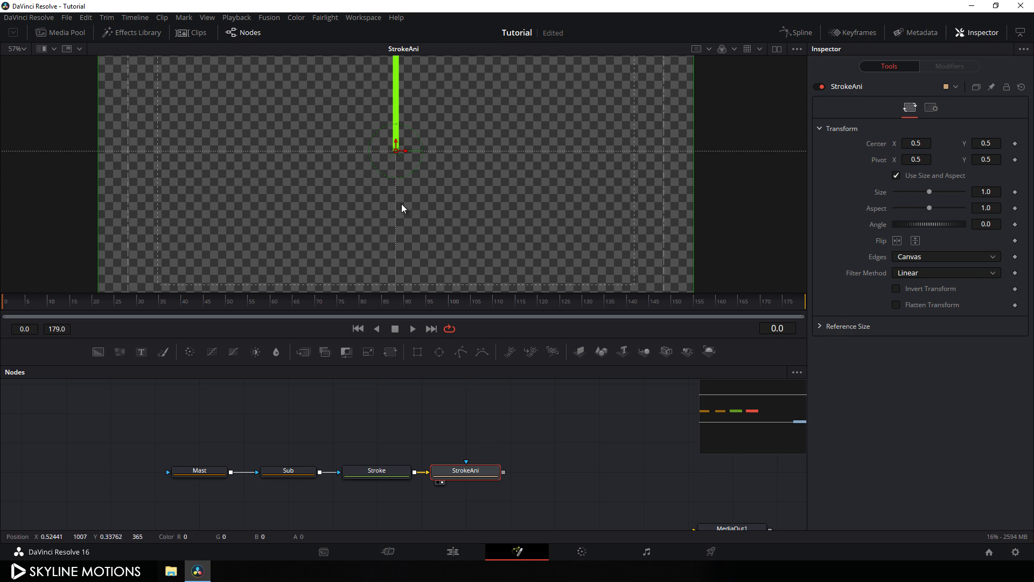
pyautogui.moveTo(396, 150)
pyautogui.mouseDown()
pyautogui.moveTo(396, 245)
pyautogui.moveTo(398, 228)
pyautogui.mouseUp()
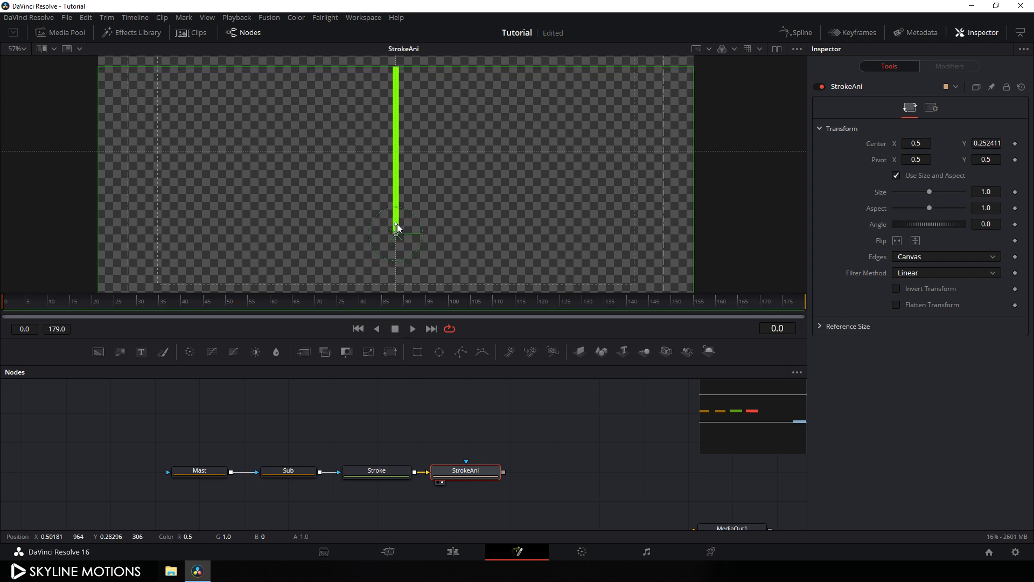
pyautogui.click(491, 440)
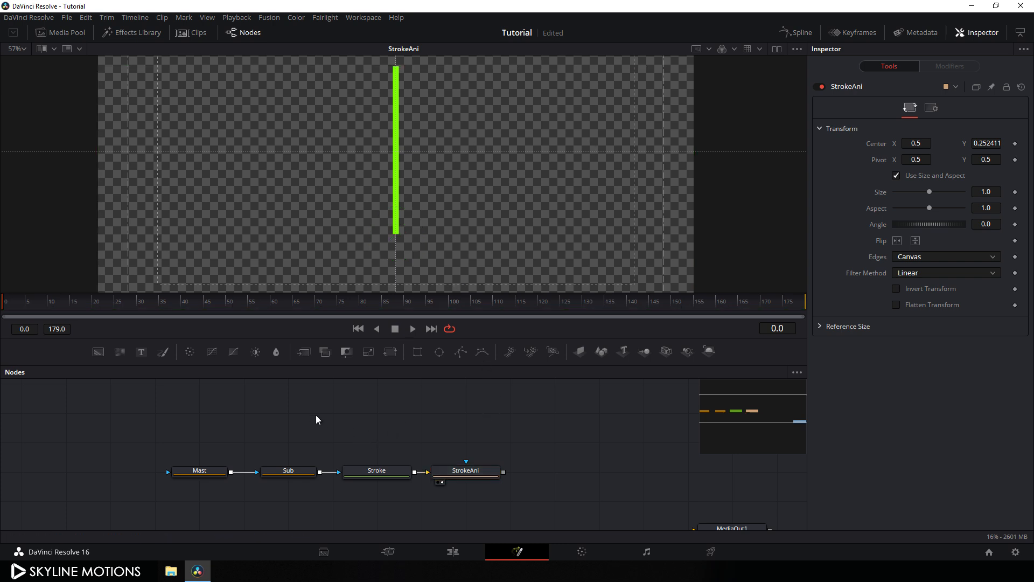
# Step: Add an unconnected Text node shown in the viewer and enter THANKS as its styled text
pyautogui.moveTo(141, 352)
pyautogui.mouseDown()
pyautogui.moveTo(391, 439)
pyautogui.moveTo(398, 177)
pyautogui.mouseUp()
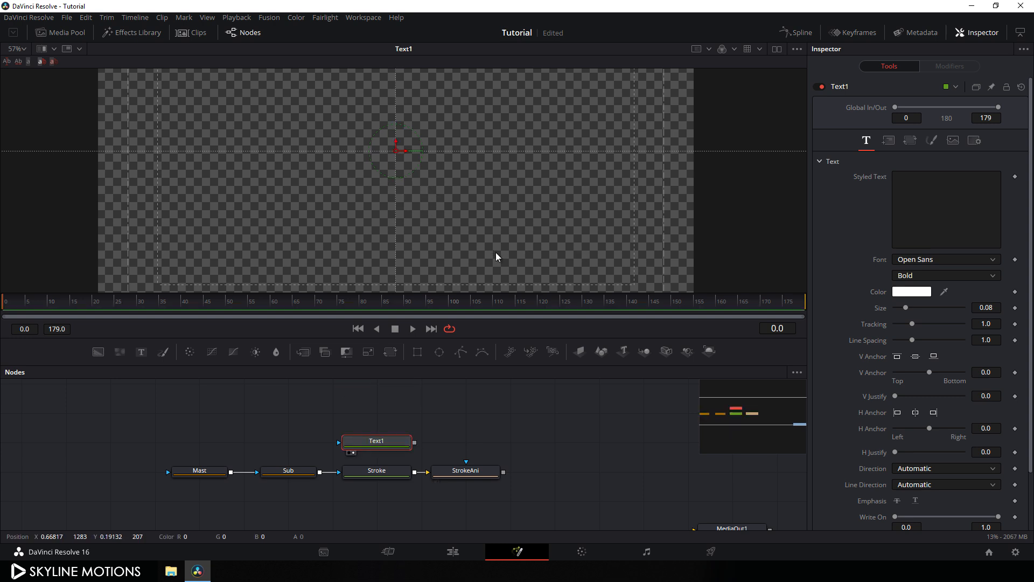
pyautogui.click(950, 194)
pyautogui.write('THANKS')
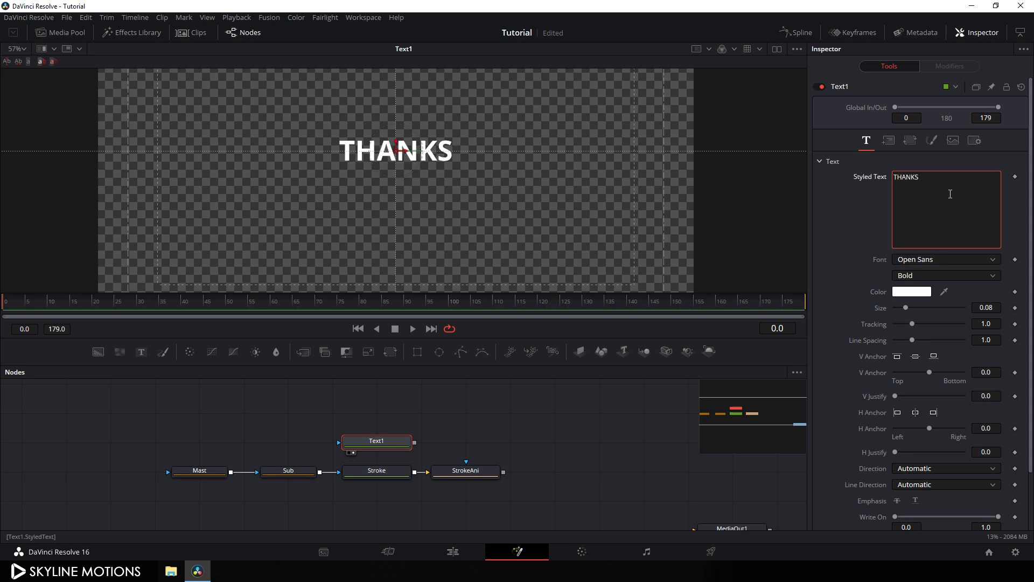
# Step: Set the THANKS text's font to Century Gothic and its size to 0.1
pyautogui.click(935, 258)
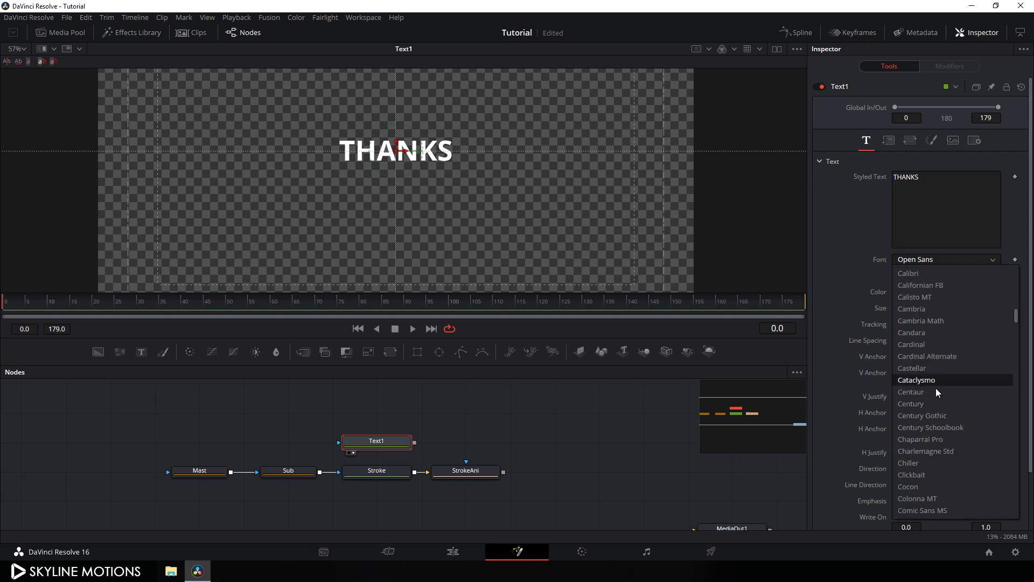
pyautogui.click(929, 415)
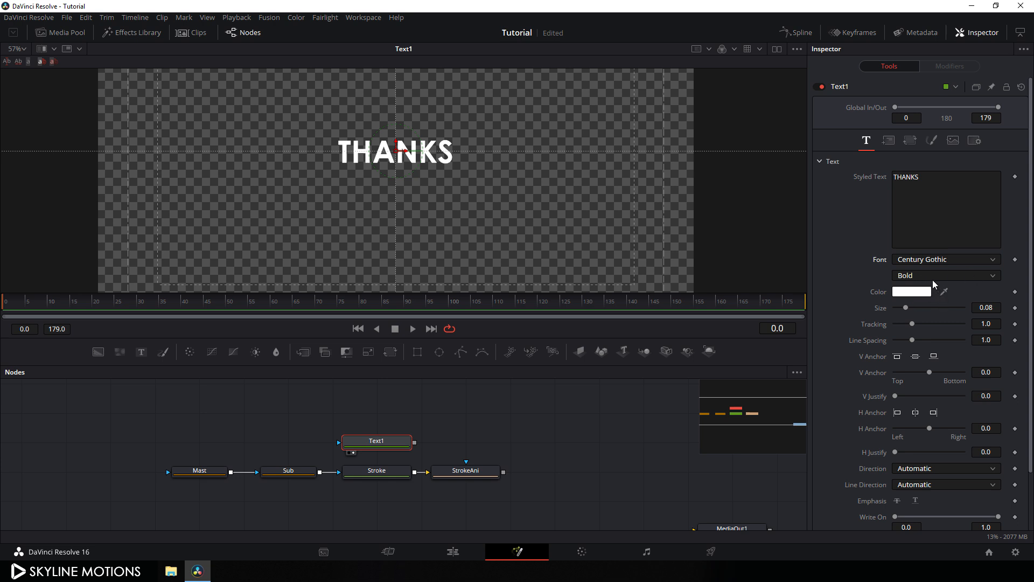
pyautogui.moveTo(908, 308); pyautogui.dragTo(910, 309)
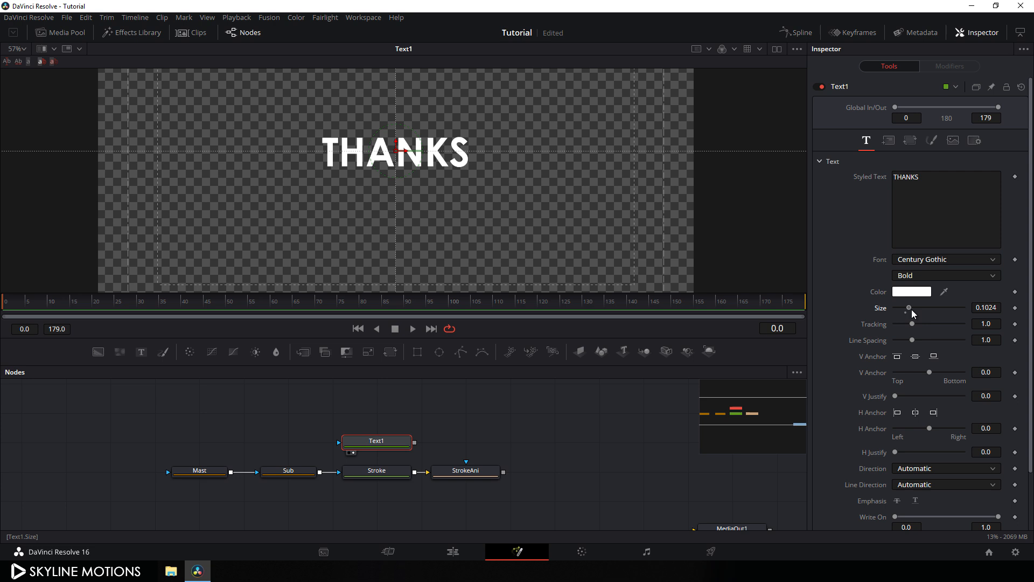
pyautogui.doubleClick(993, 310)
pyautogui.write('0.1')
pyautogui.press('Tab')
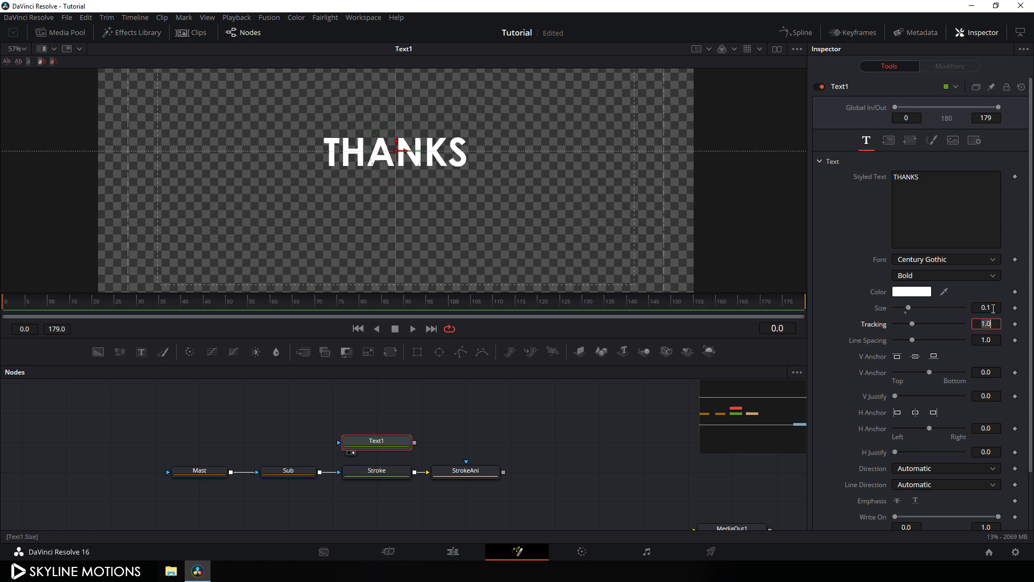
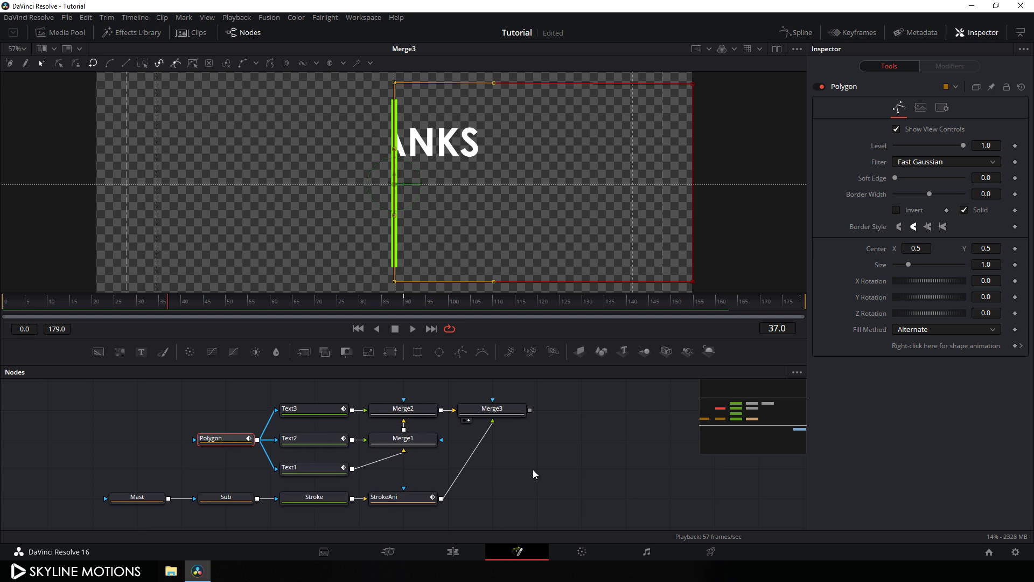
# Step: Add a Transform node after Merge3 and show its output in the viewer
pyautogui.click(532, 470)
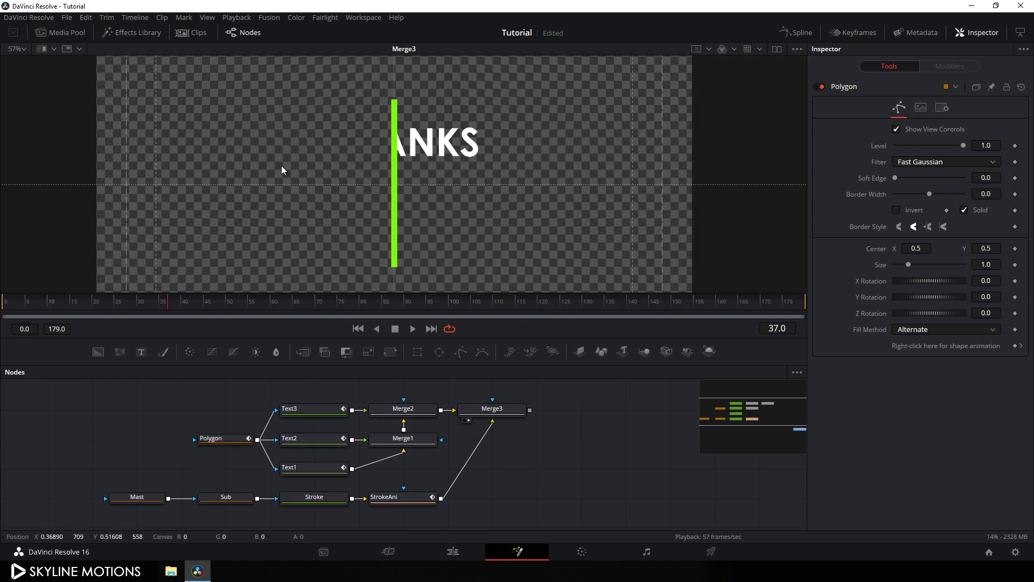
pyautogui.click(493, 413)
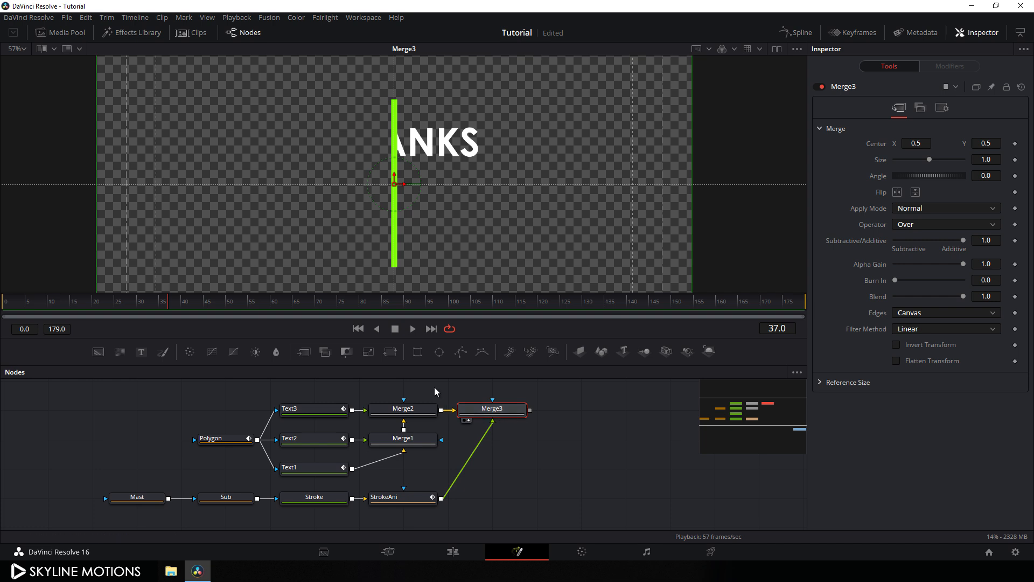
pyautogui.click(390, 353)
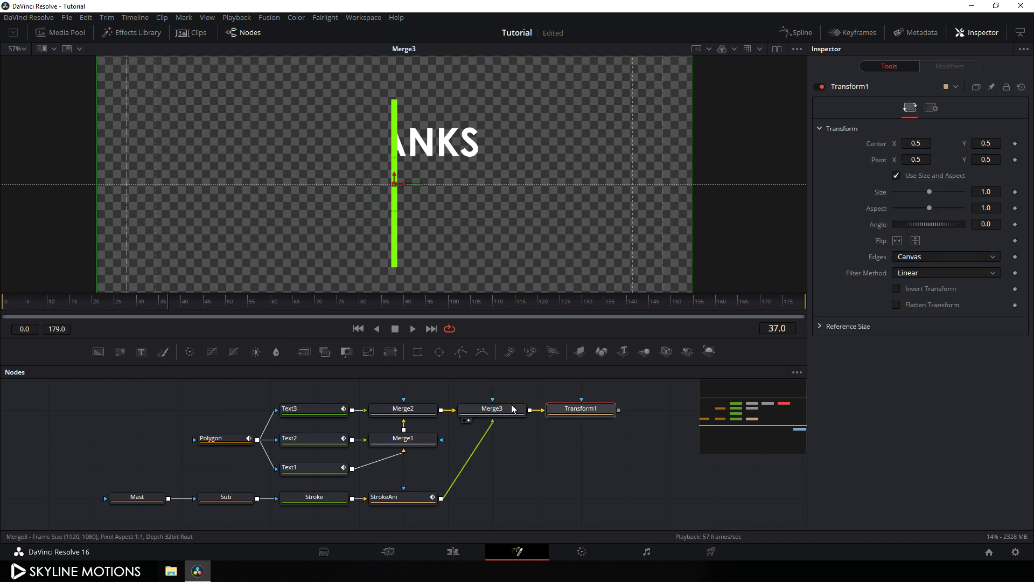
pyautogui.moveTo(573, 409); pyautogui.dragTo(570, 205)
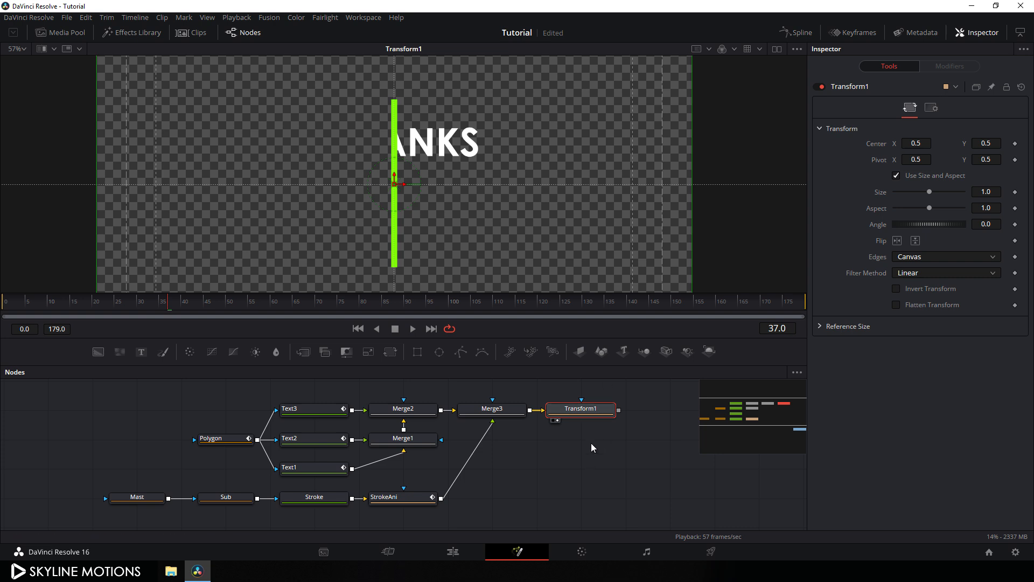
# Step: Rename the node added after Merge3 as Transform, without the trailing number
pyautogui.press('F2')
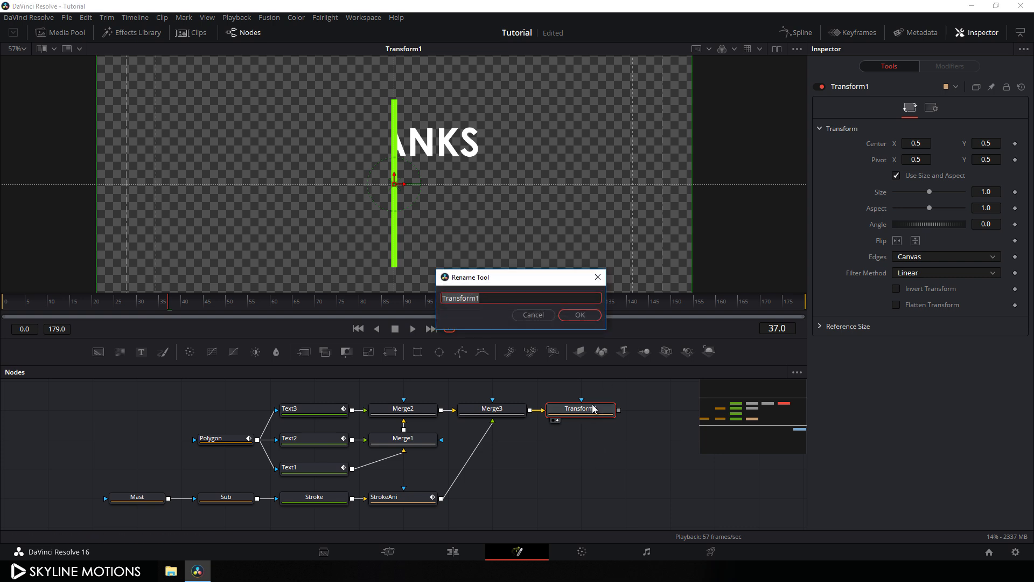
pyautogui.press('Right')
pyautogui.press('BackSpace')
pyautogui.click(579, 315)
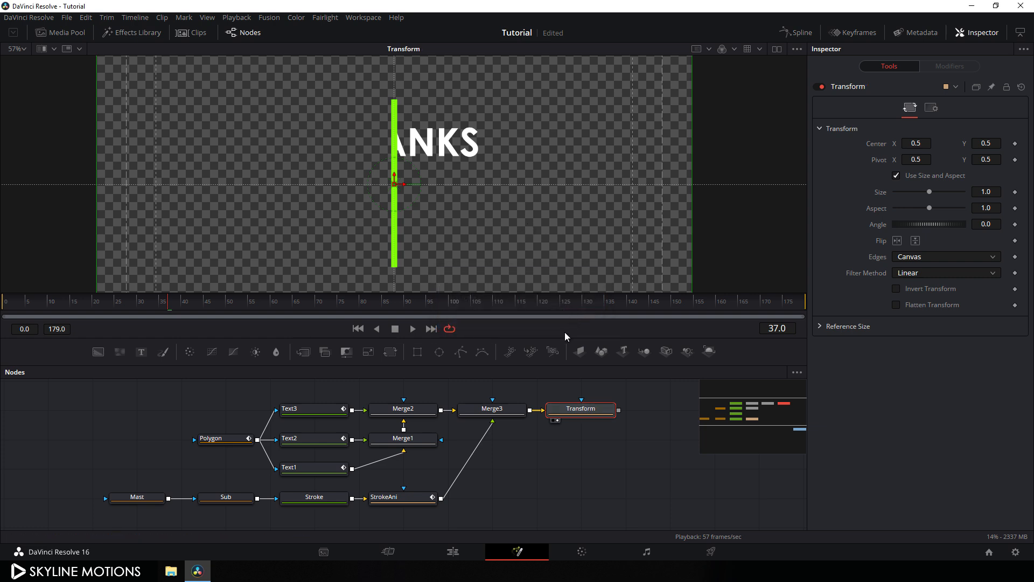
# Step: With the full title in view, shift it horizontally by setting the Transform node's center X to 0.25
pyautogui.moveTo(420, 304); pyautogui.dragTo(523, 305)
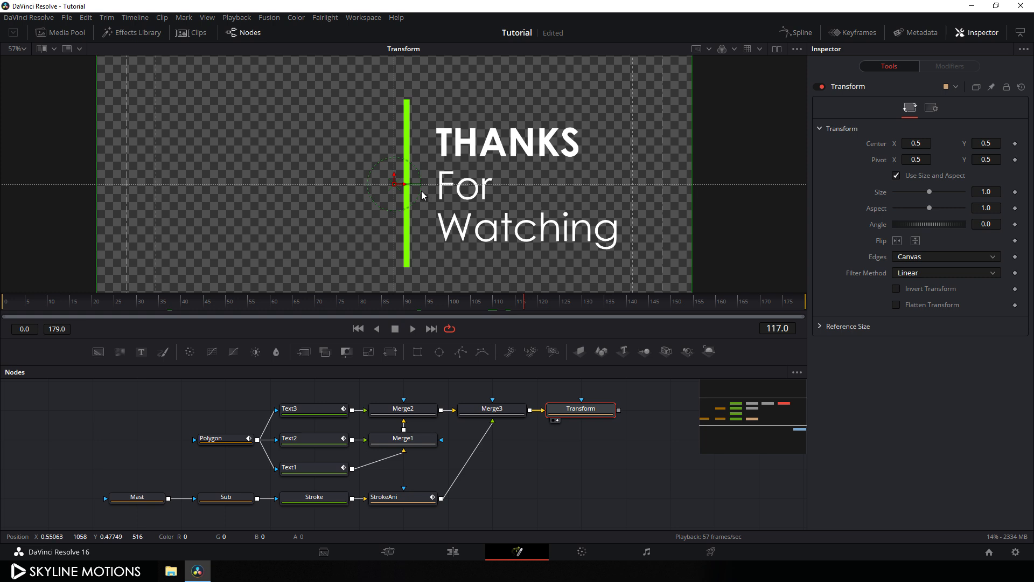
pyautogui.moveTo(408, 187); pyautogui.dragTo(292, 187)
pyautogui.click(918, 142)
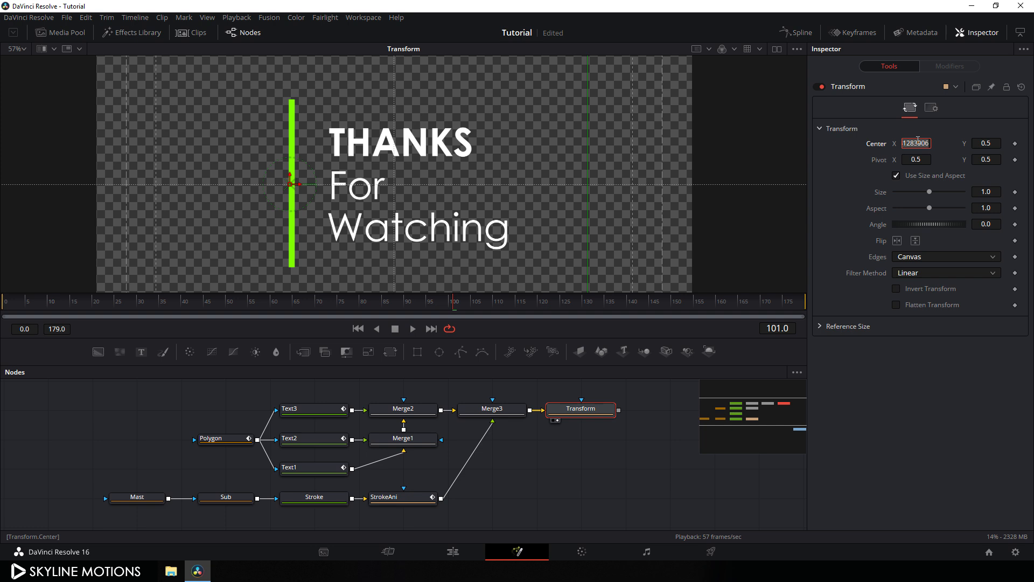
pyautogui.press('BackSpace')
pyautogui.press('Tab')
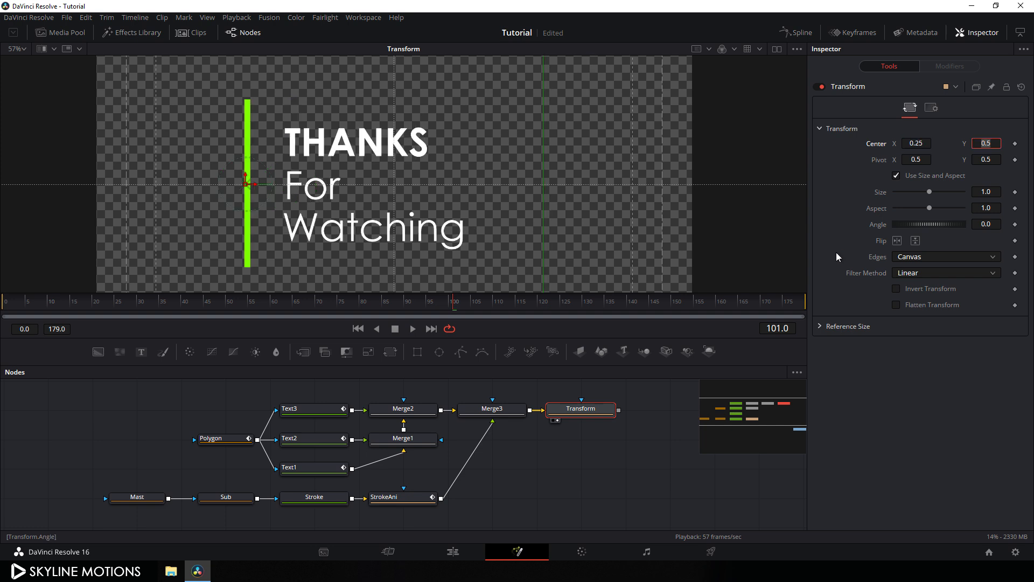
# Step: Connect the Transform node to MediaOut1, placed beside it, and scrub through the composition on the Edit page
pyautogui.moveTo(588, 462); pyautogui.dragTo(469, 425)
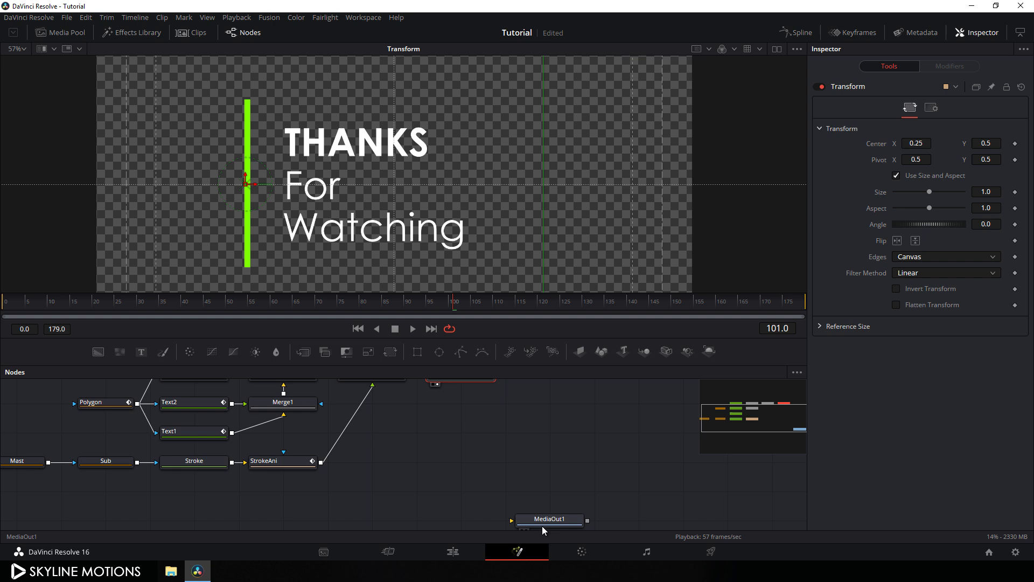
pyautogui.moveTo(543, 525); pyautogui.dragTo(560, 418)
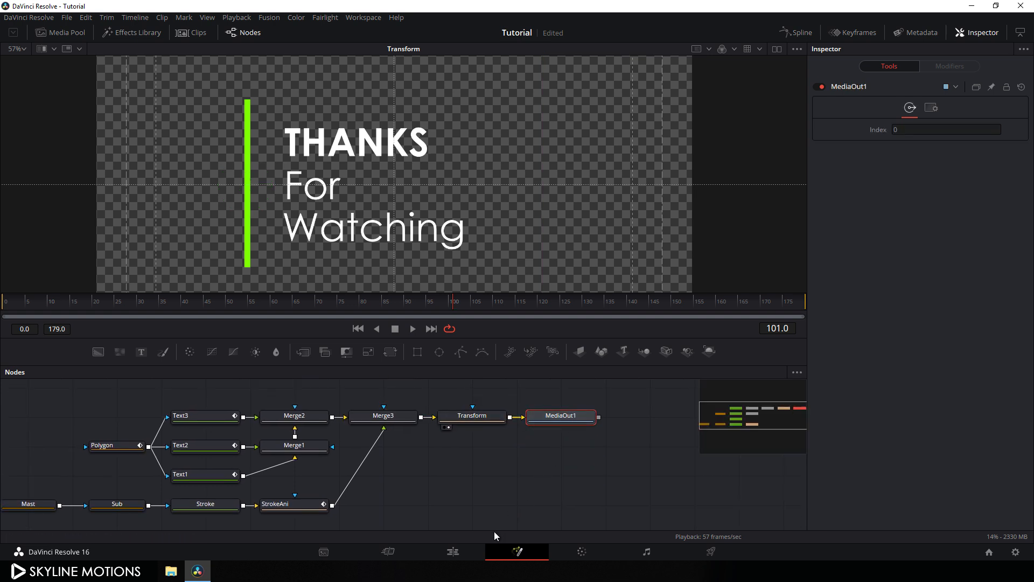
pyautogui.click(453, 553)
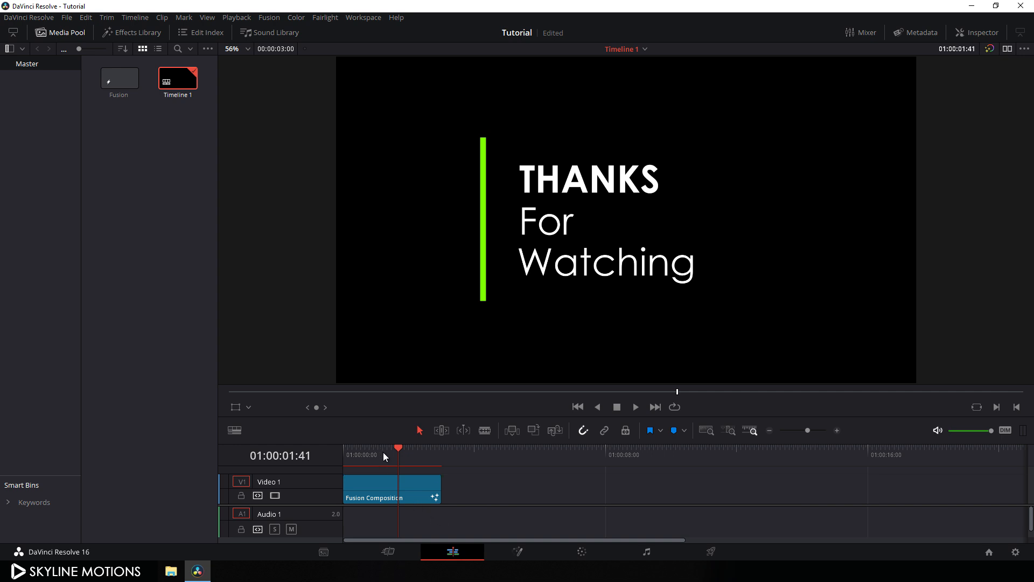
pyautogui.moveTo(384, 455); pyautogui.dragTo(413, 470)
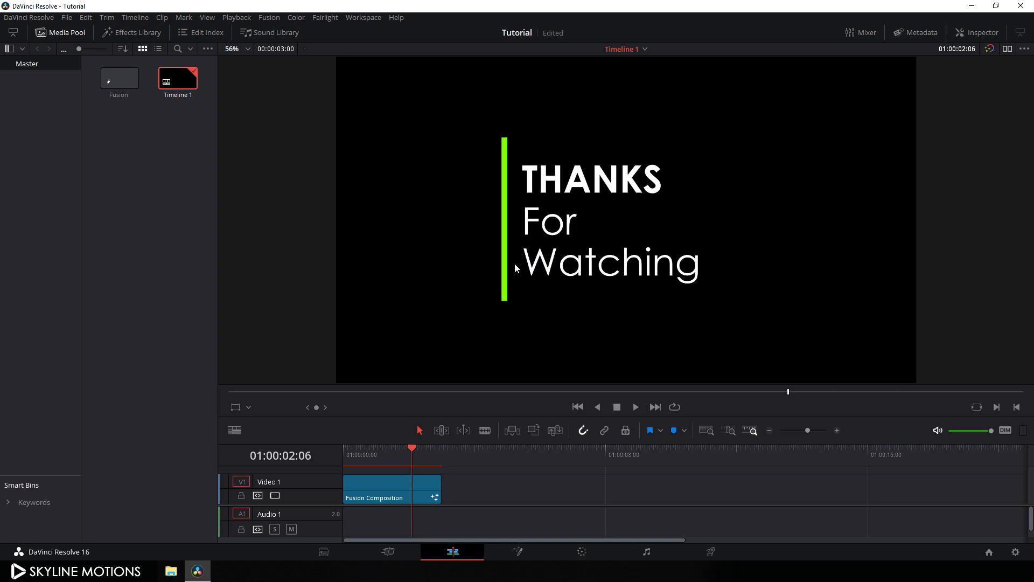
# Step: Copy the Fusion Composition clip and paste the duplicate right after it at 01:00:03:00 on Video 1
pyautogui.click(406, 487)
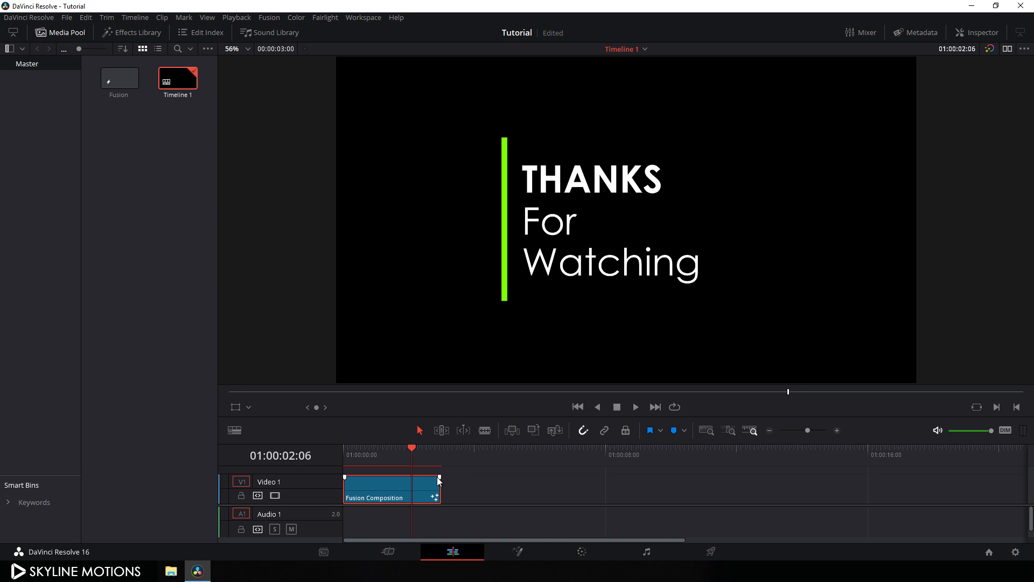
pyautogui.moveTo(456, 451); pyautogui.dragTo(445, 448)
pyautogui.click(485, 489)
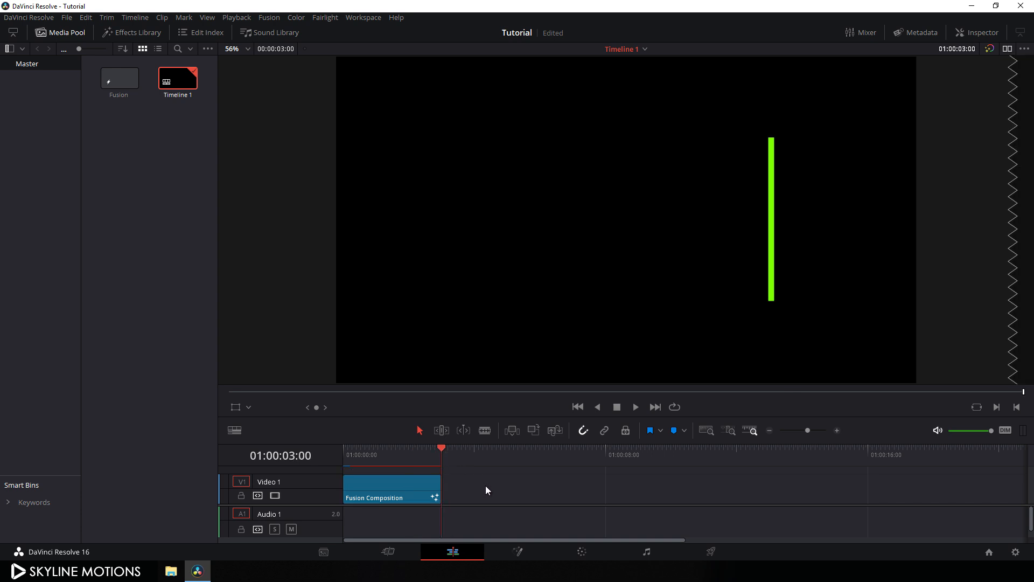
pyautogui.hotkey('ctrl', 'v')
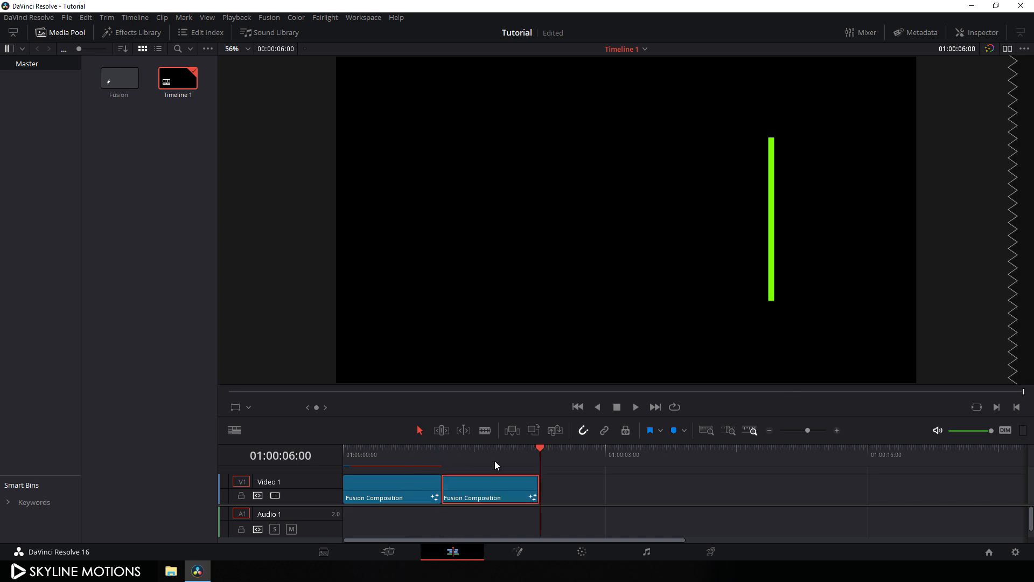
# Step: Place the playhead at 01:00:04:28 over the duplicated clip and open its composition on the Fusion page
pyautogui.moveTo(494, 460); pyautogui.dragTo(490, 462)
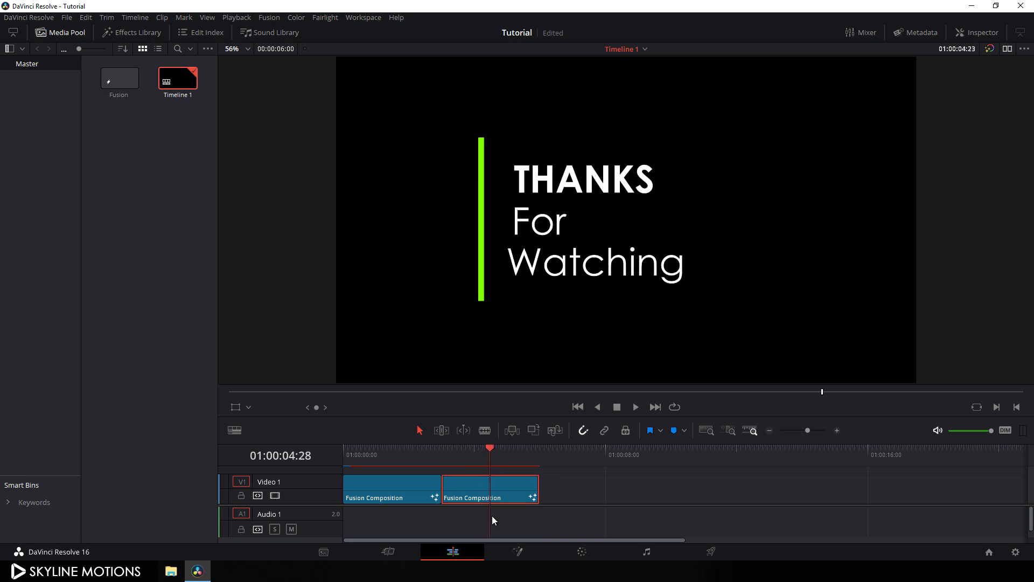
pyautogui.click(516, 551)
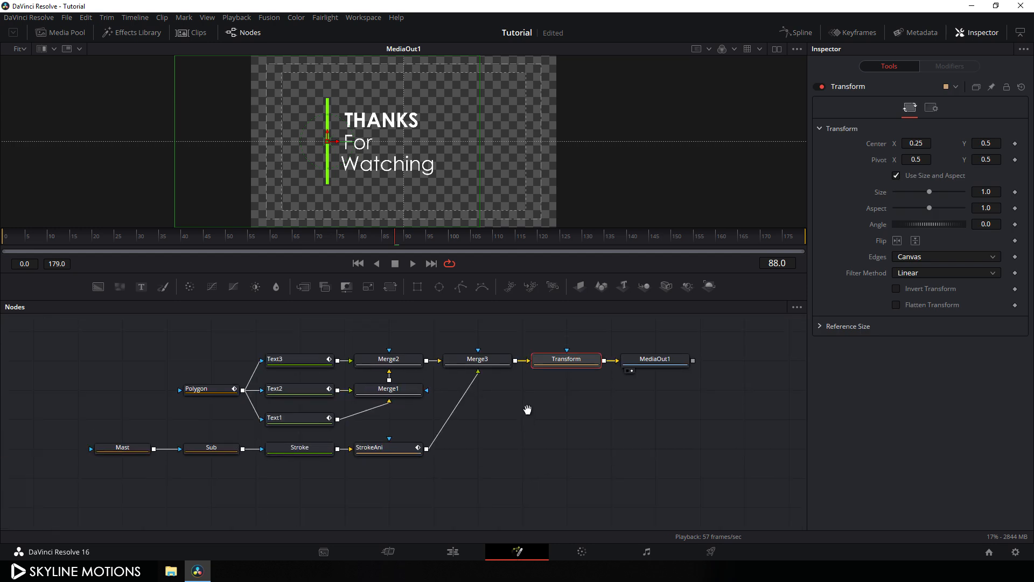
# Step: At frame 179, remove the center animation path from the StrokeAni node so the green line stays at its end position
pyautogui.moveTo(398, 240); pyautogui.dragTo(815, 247)
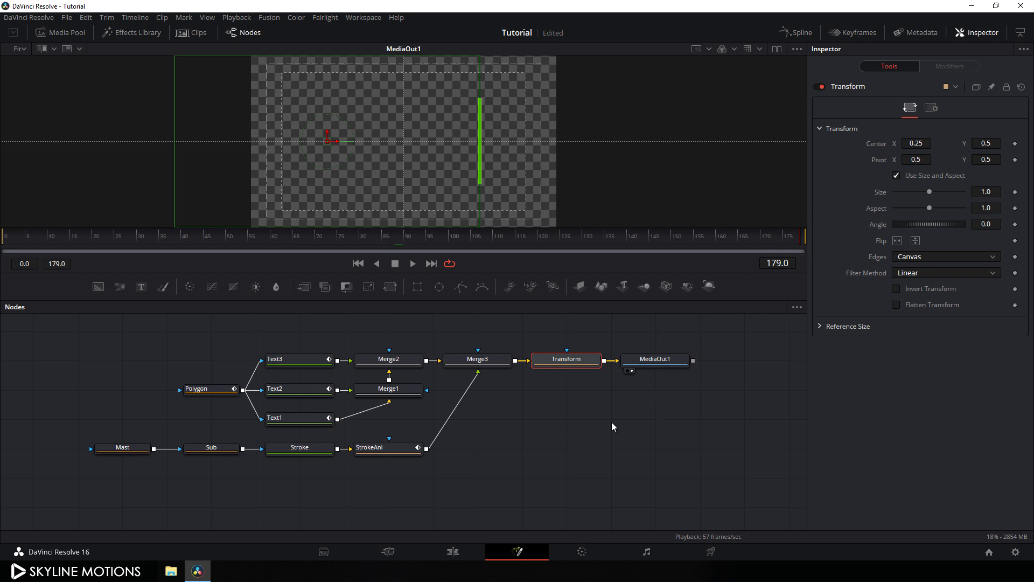
pyautogui.click(547, 431)
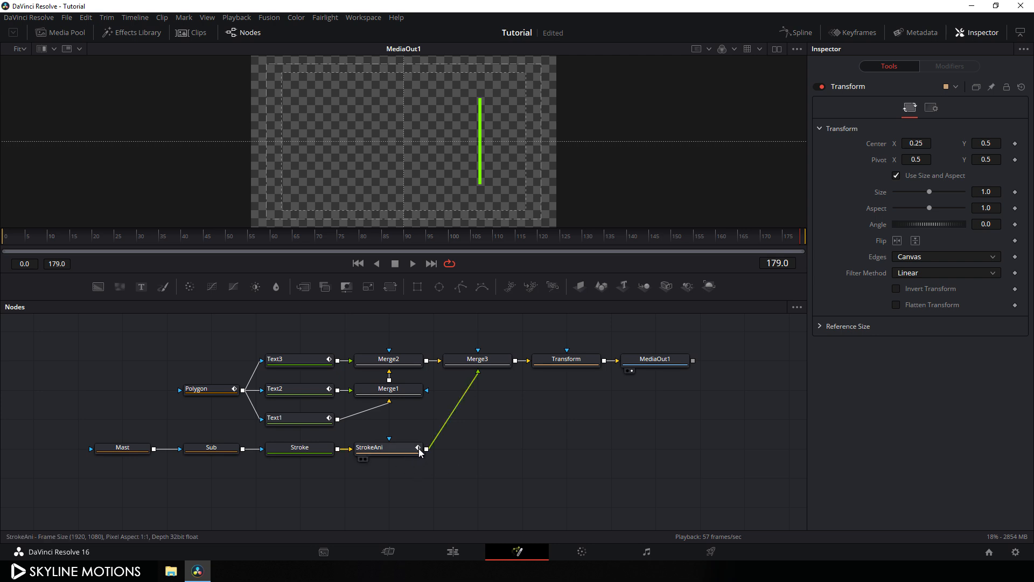
pyautogui.click(385, 456)
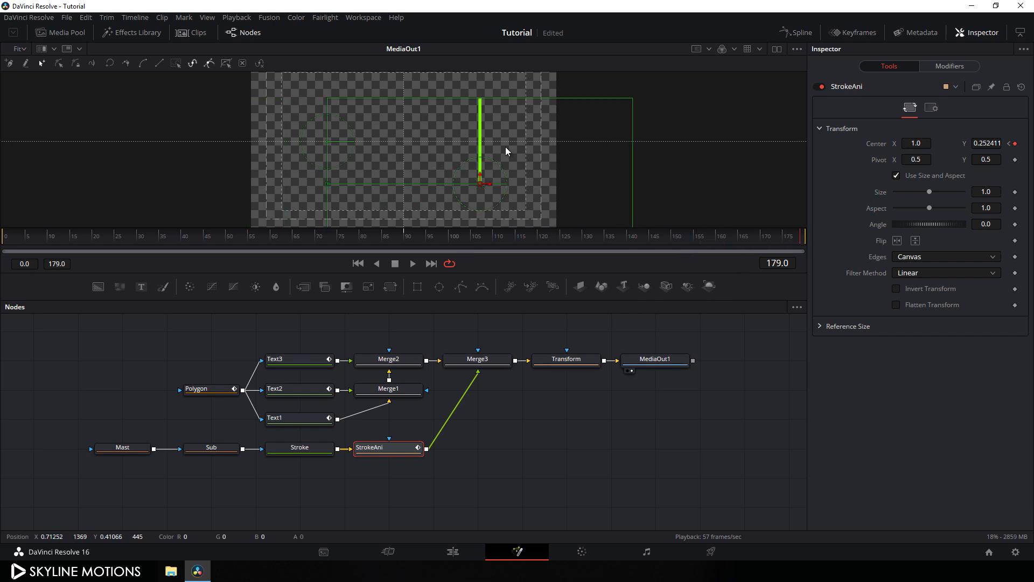
pyautogui.rightClick(874, 143)
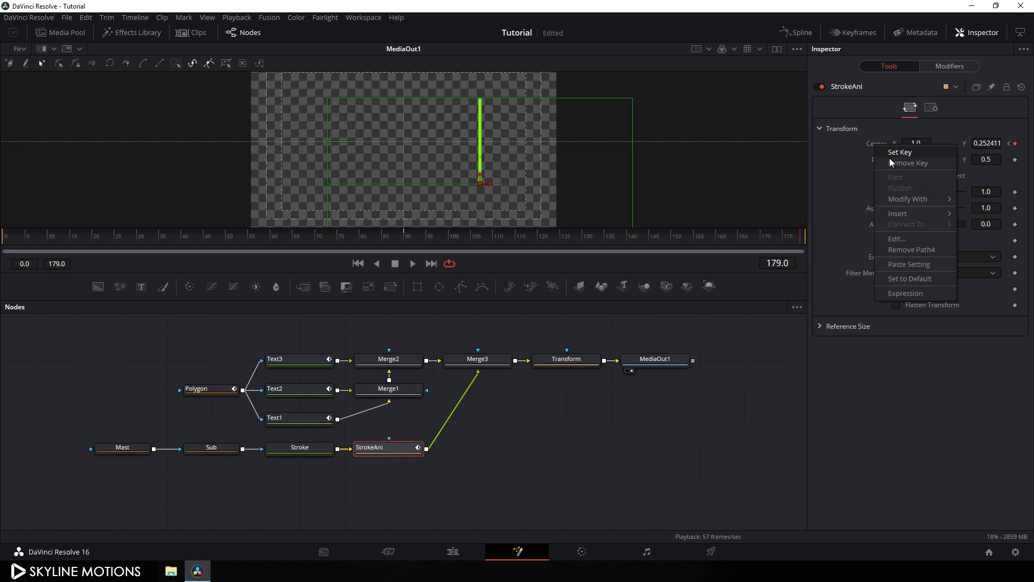
pyautogui.click(913, 250)
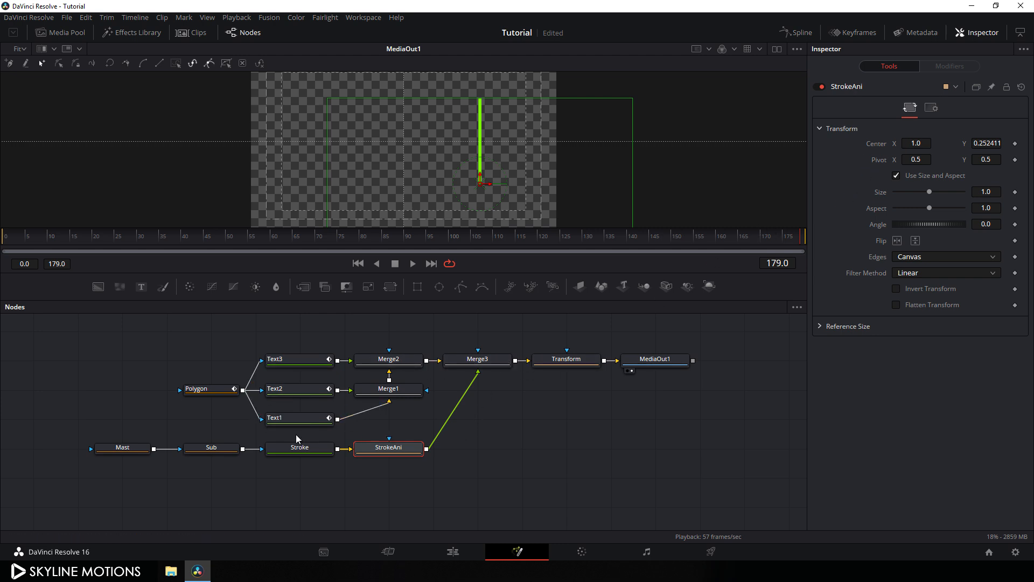
# Step: At frame 0, remove the shape animation (PolygonPolyline) from the Polygon mask node
pyautogui.click(217, 397)
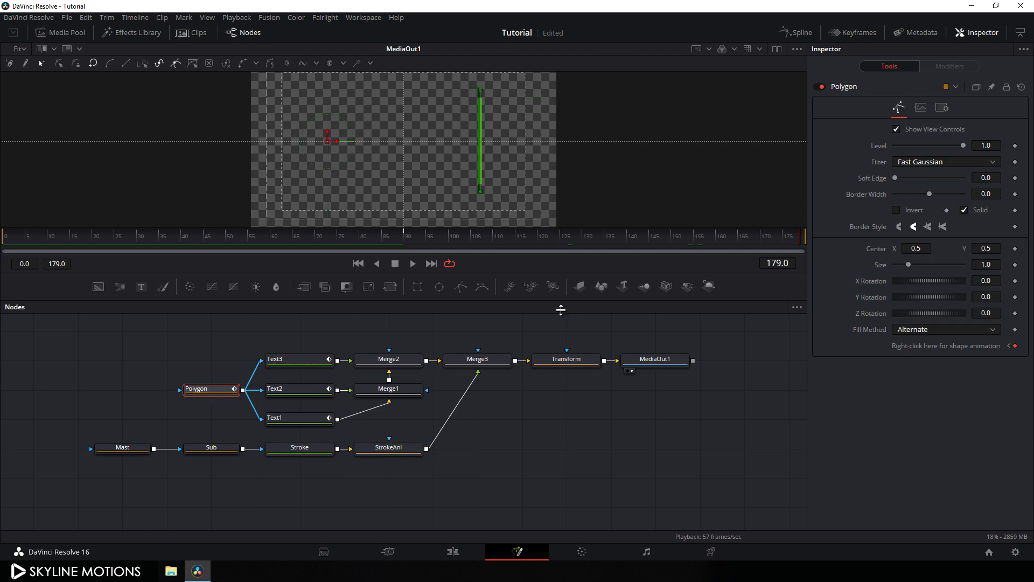
pyautogui.moveTo(434, 243); pyautogui.dragTo(348, 245)
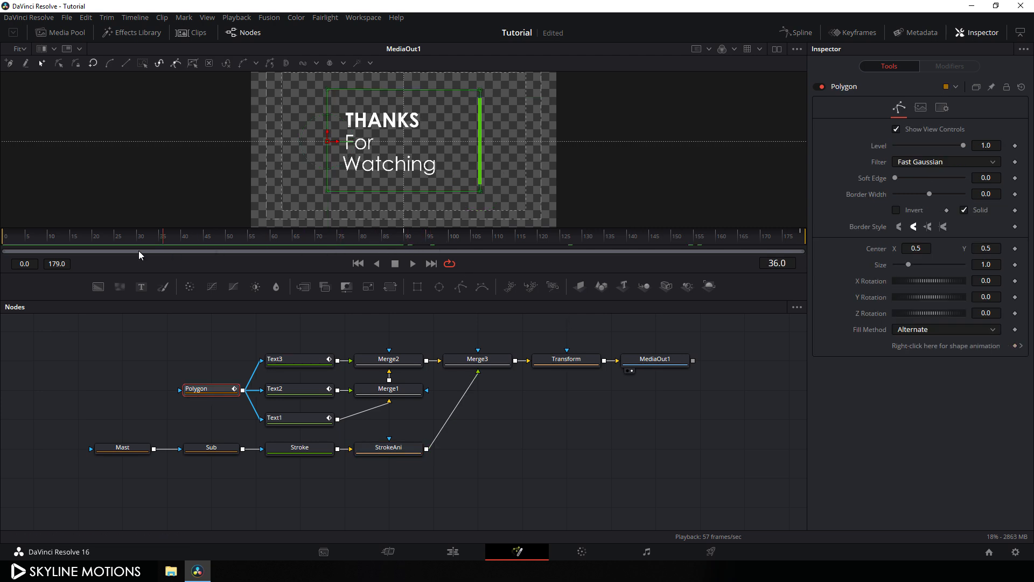
pyautogui.moveTo(139, 255); pyautogui.dragTo(1, 253)
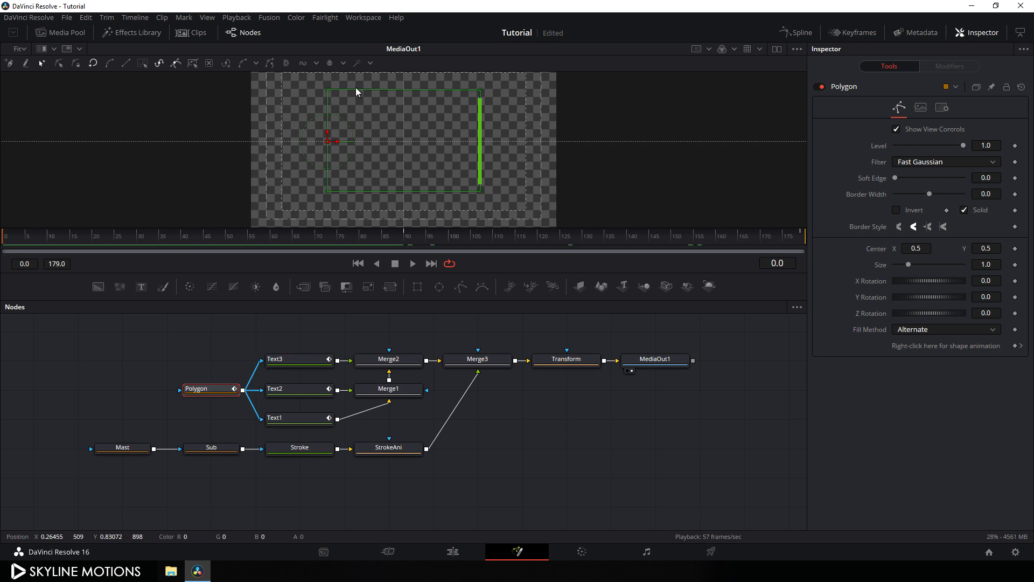
pyautogui.rightClick(906, 350)
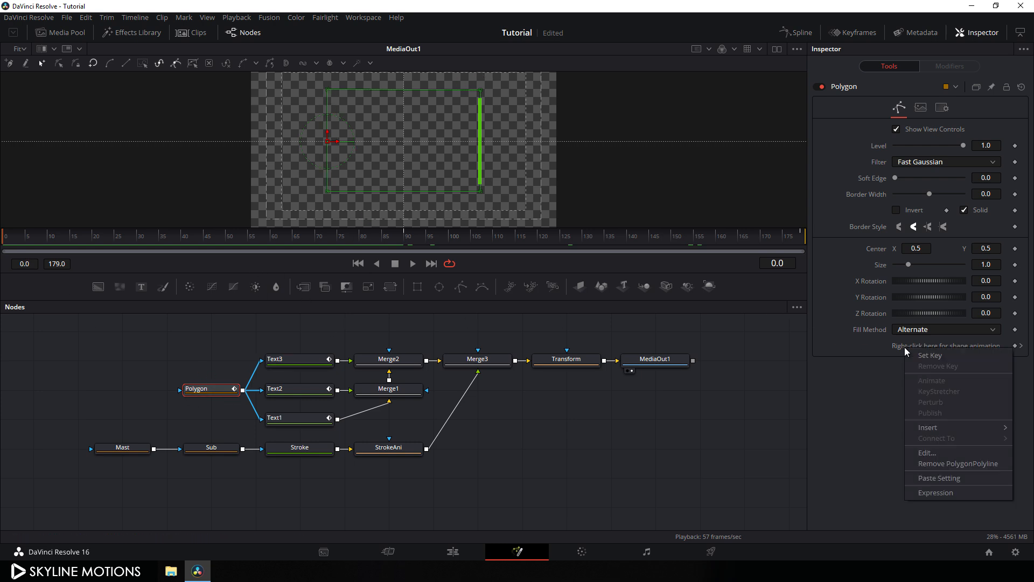
pyautogui.click(947, 464)
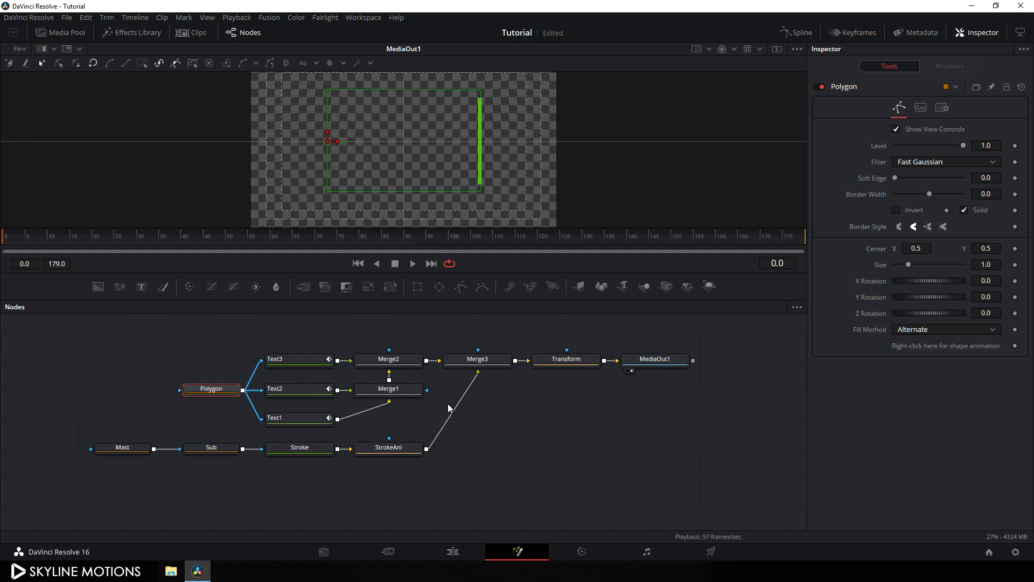
# Step: At frame 102, with the whole title in view, remove the layout center animation path from Text1 (THANKS)
pyautogui.click(305, 427)
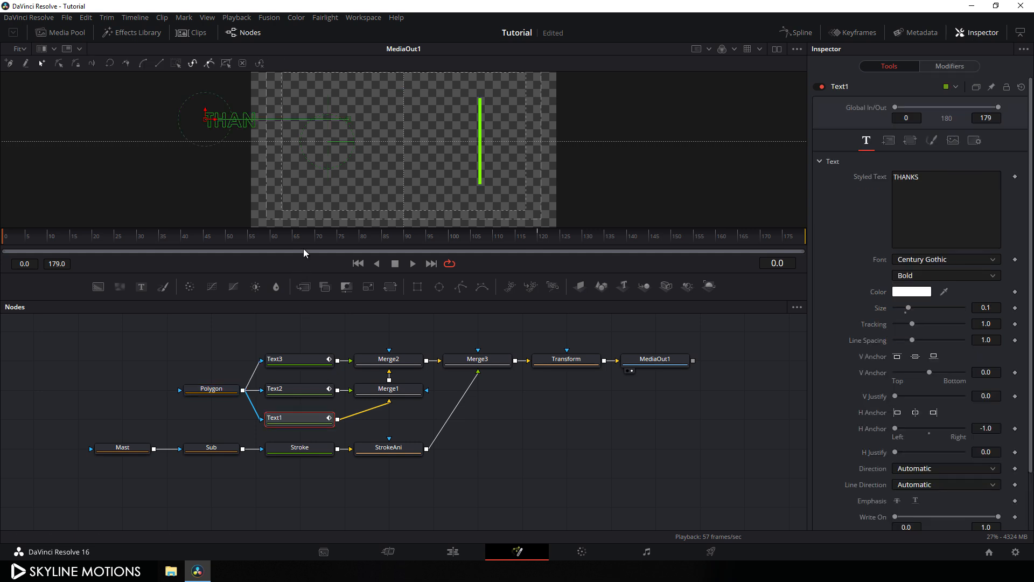
pyautogui.moveTo(304, 242); pyautogui.dragTo(460, 237)
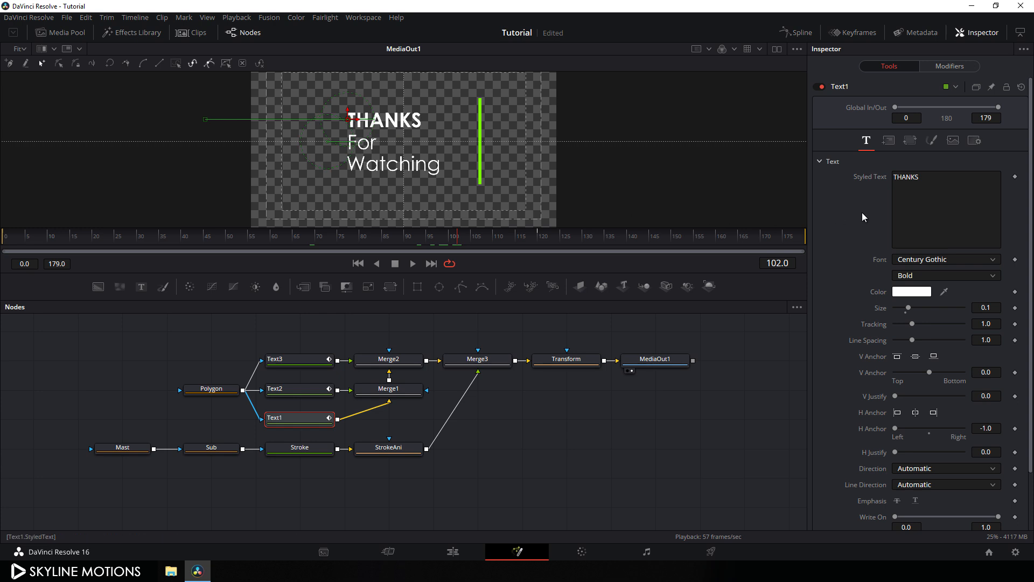
pyautogui.click(890, 143)
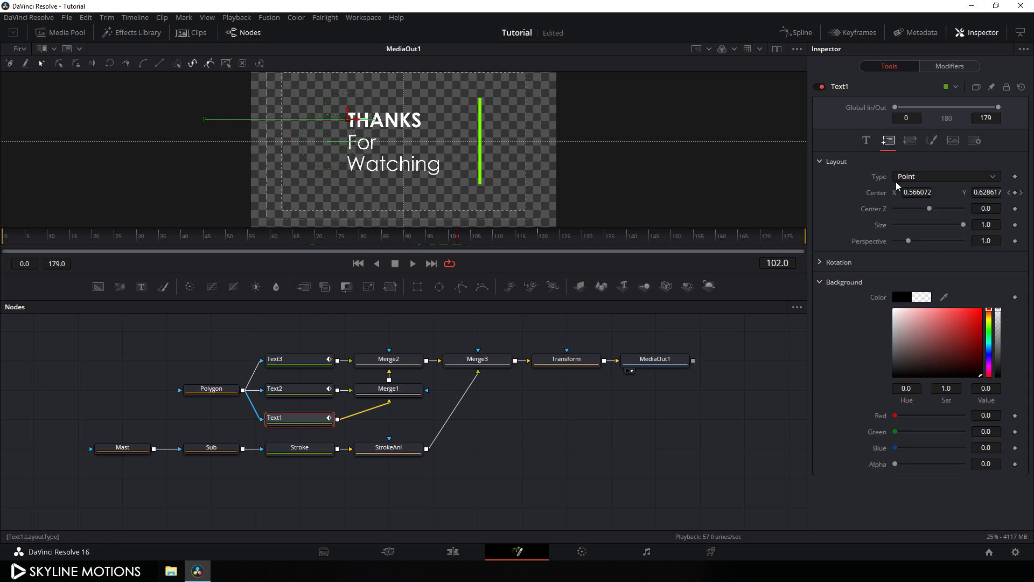
pyautogui.rightClick(874, 192)
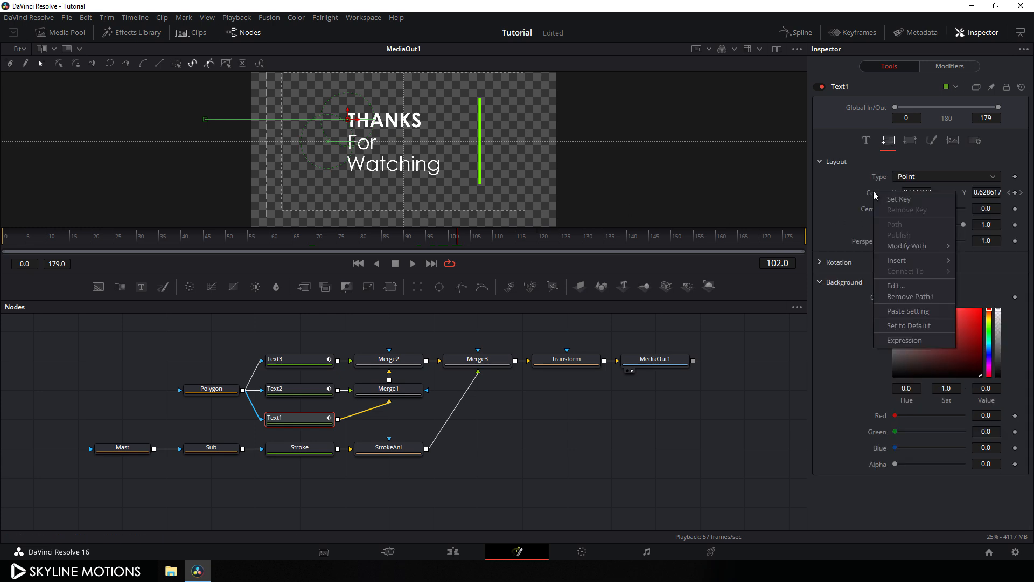
pyautogui.click(922, 296)
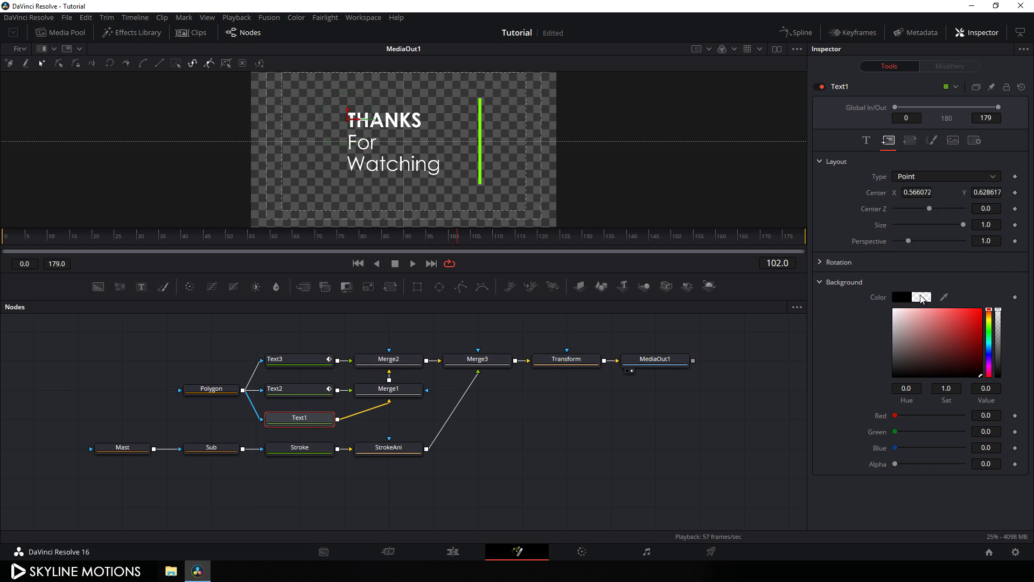
# Step: Remove the layout center animation paths from Text2 (For) and Text3 (Watching)
pyautogui.click(289, 393)
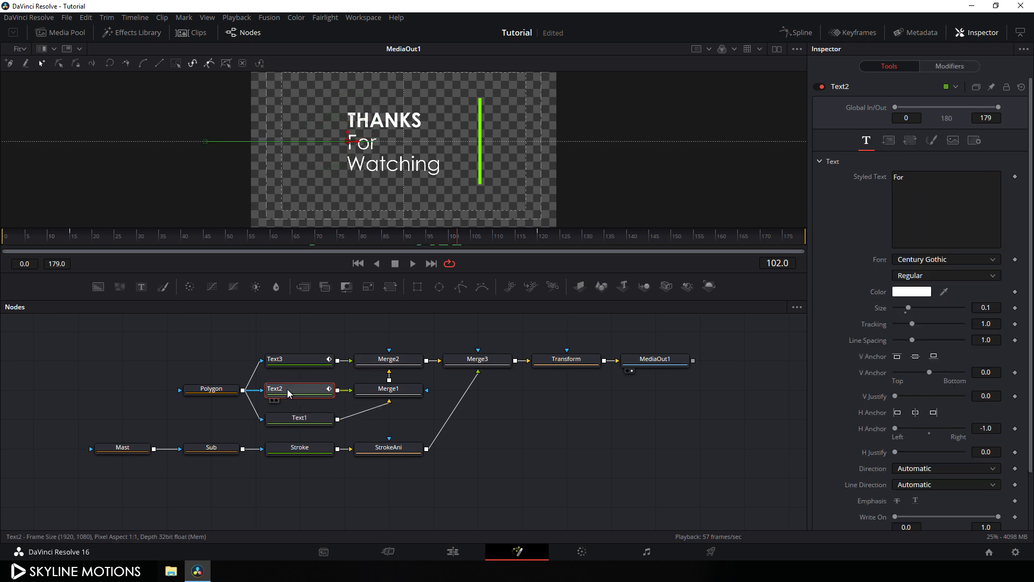
pyautogui.click(888, 141)
pyautogui.rightClick(878, 195)
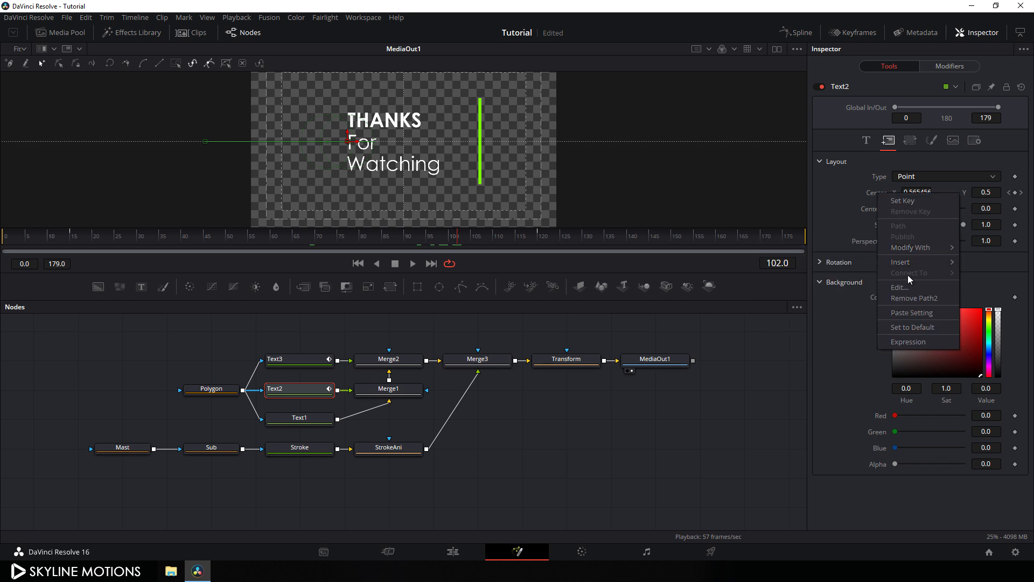
pyautogui.click(909, 299)
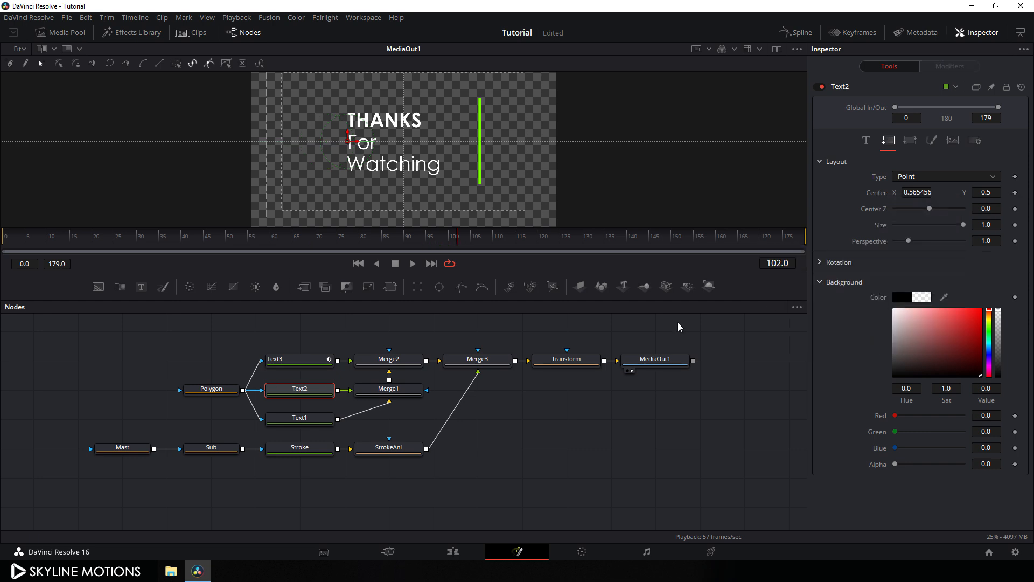
pyautogui.click(312, 361)
pyautogui.click(888, 141)
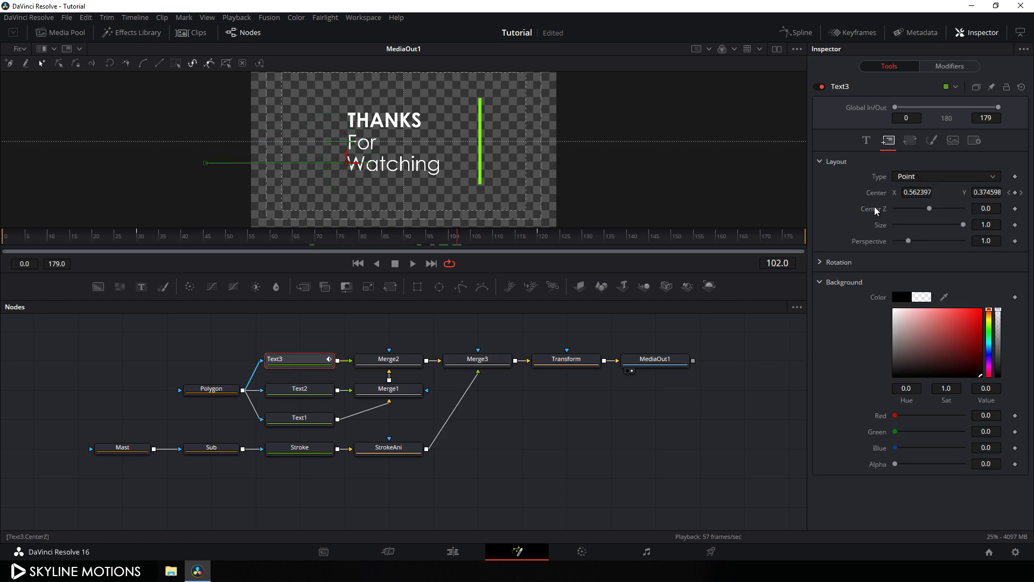
pyautogui.rightClick(879, 194)
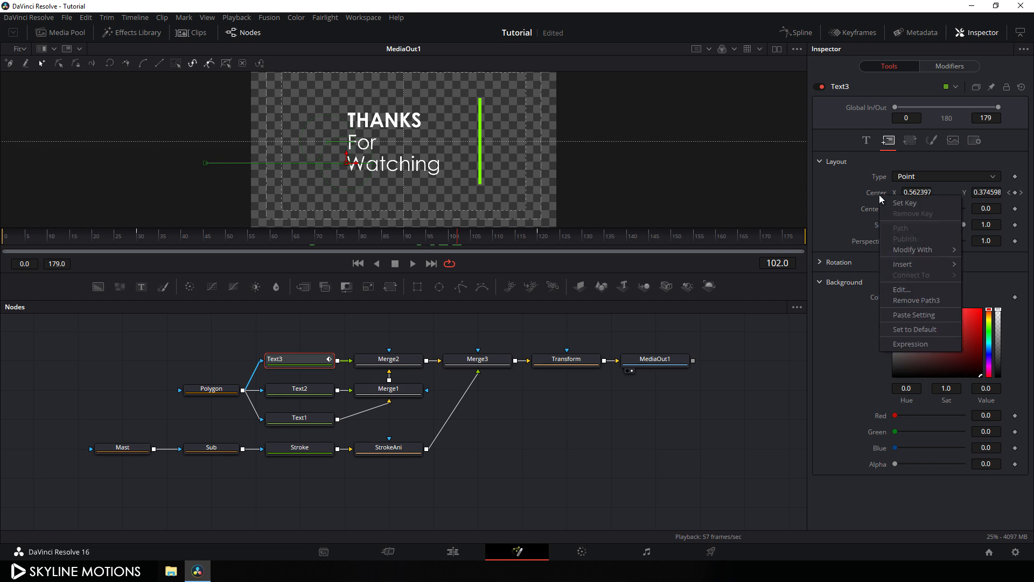
pyautogui.click(909, 300)
# Step: Scrub the composition to frame 120, and set the horizontal anchor of Text1 (THANKS) to right
pyautogui.moveTo(185, 235); pyautogui.dragTo(299, 240)
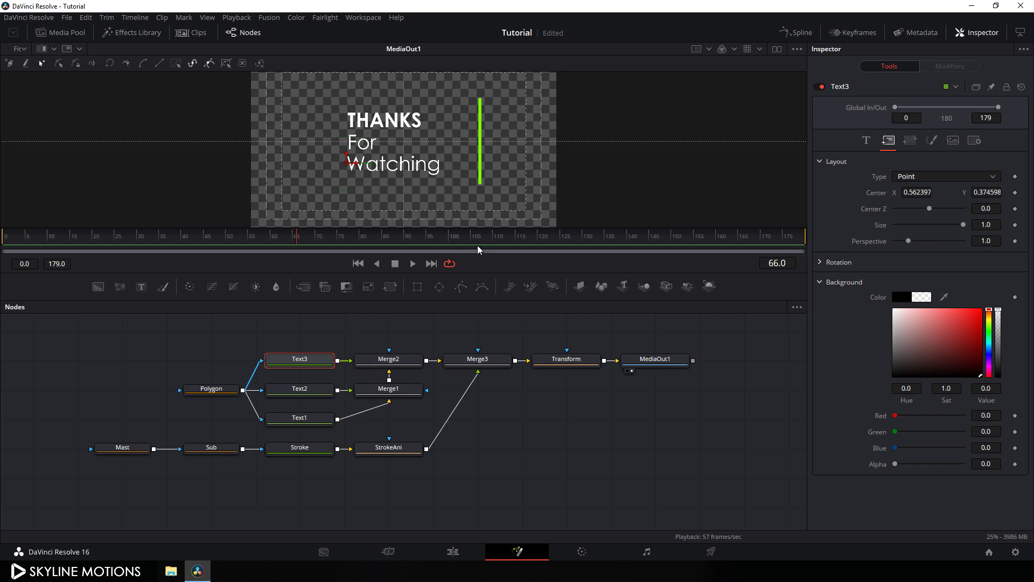
pyautogui.moveTo(409, 252); pyautogui.dragTo(542, 254)
pyautogui.moveTo(396, 300); pyautogui.dragTo(394, 372)
pyautogui.scroll(2, 439, 233)
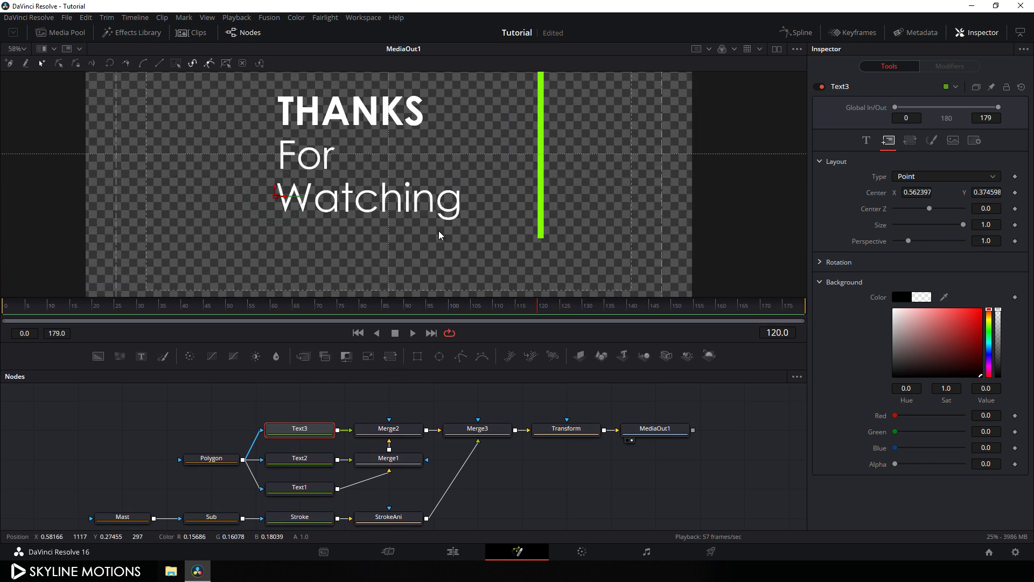
pyautogui.moveTo(564, 141); pyautogui.dragTo(567, 165)
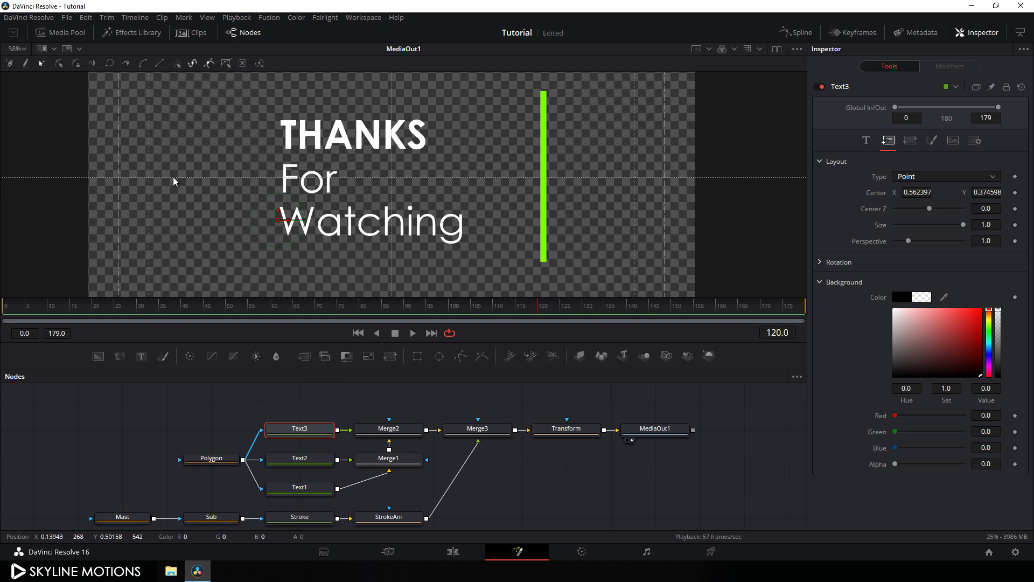
pyautogui.click(304, 489)
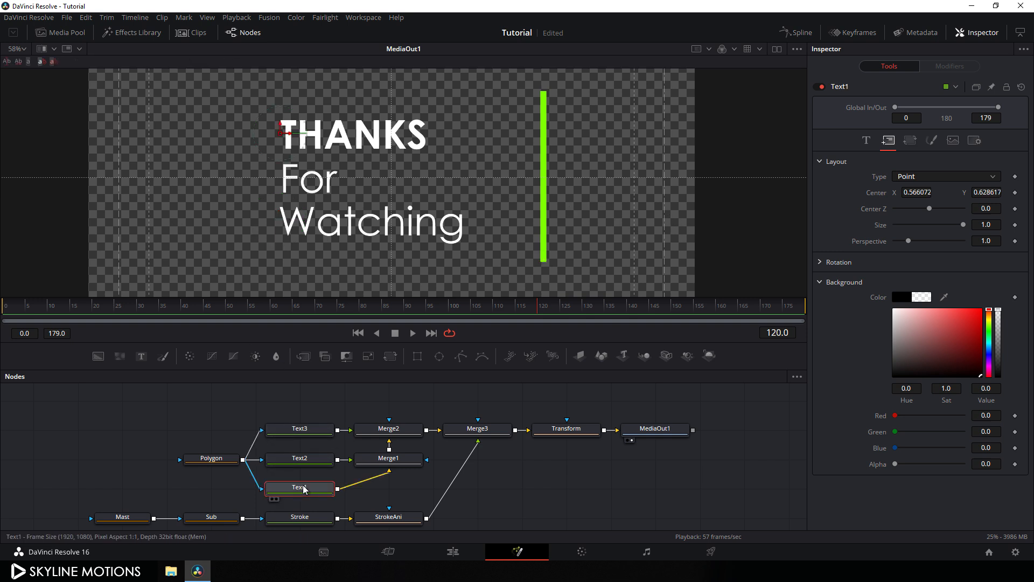
pyautogui.click(866, 141)
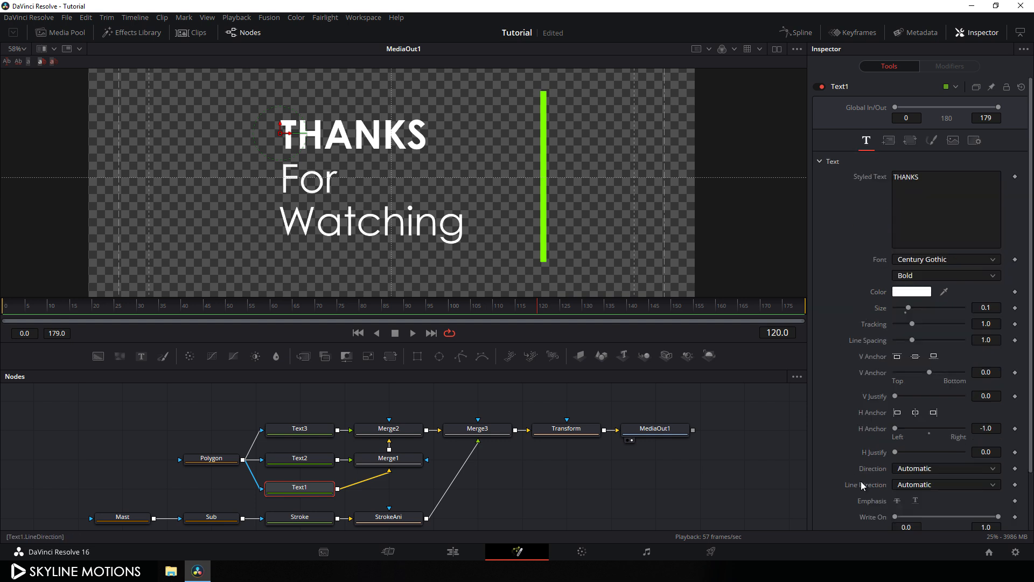
pyautogui.click(935, 413)
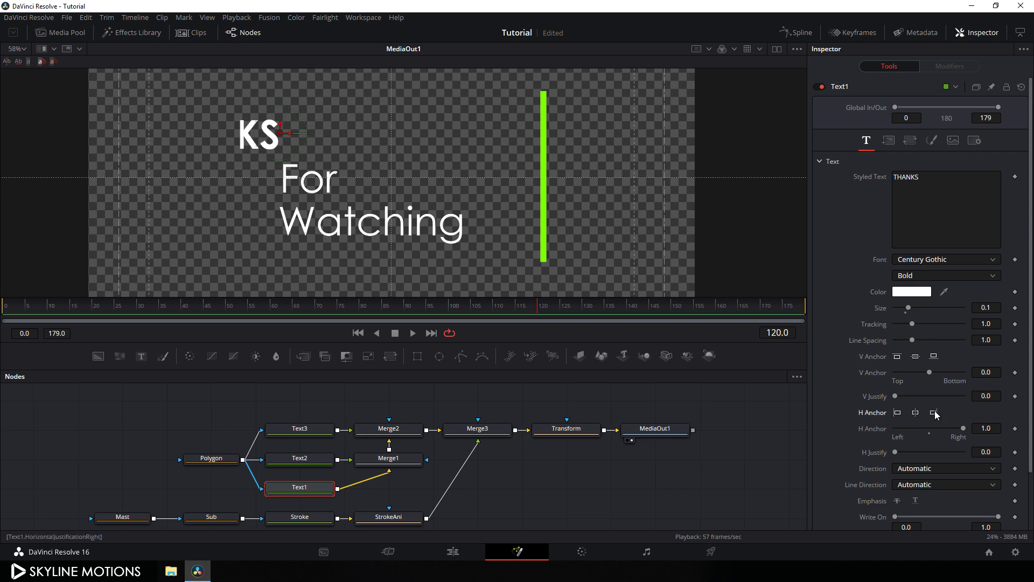
# Step: Set the horizontal anchor of Text2 (For) and Text3 (Watching) to right
pyautogui.click(314, 464)
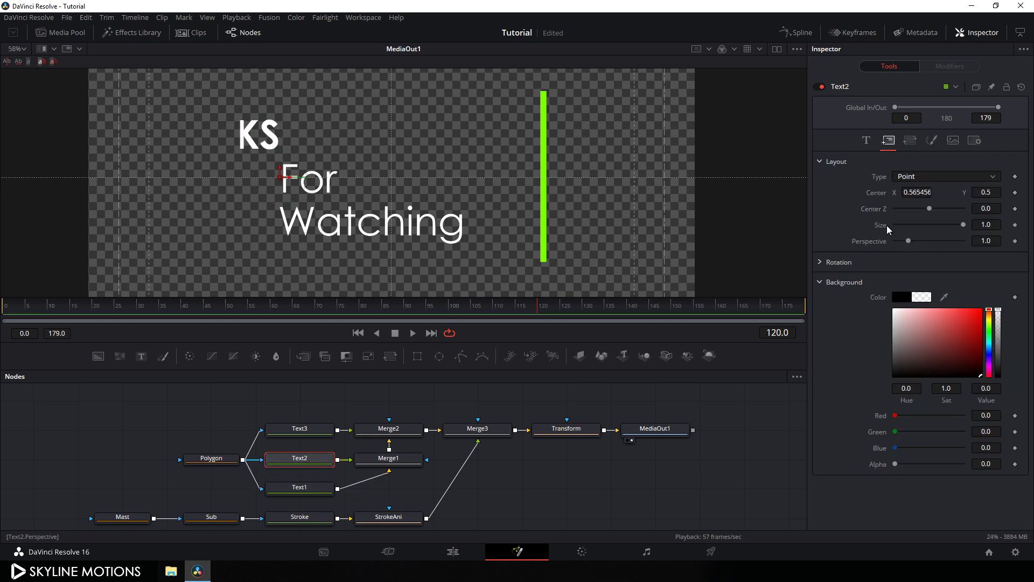
pyautogui.click(867, 142)
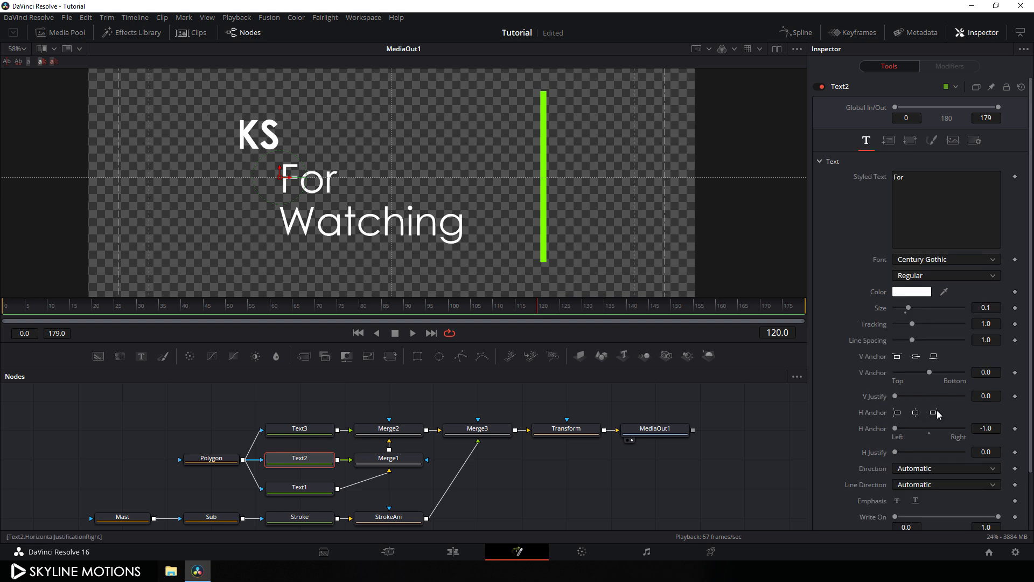
pyautogui.click(934, 413)
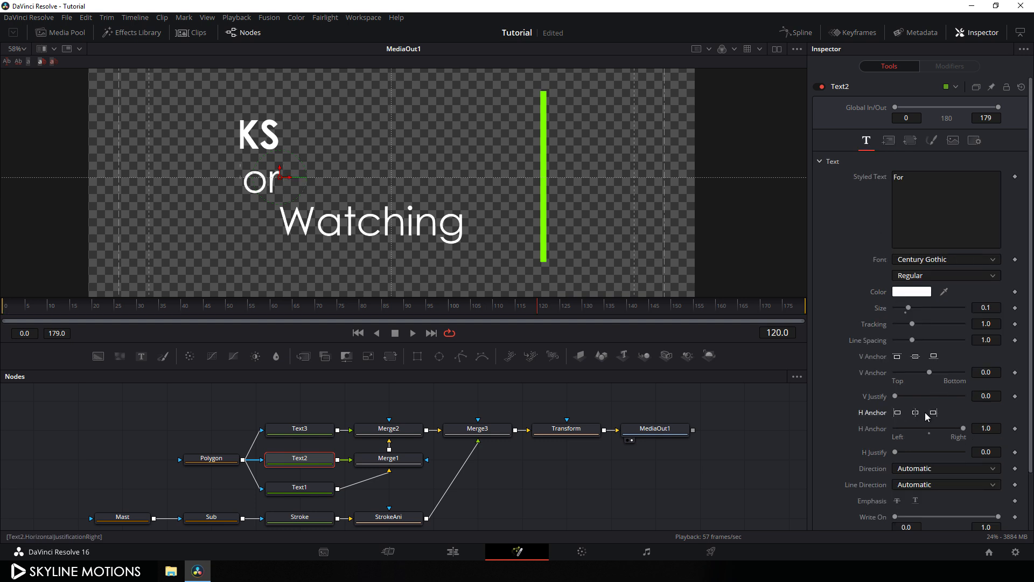
pyautogui.click(303, 434)
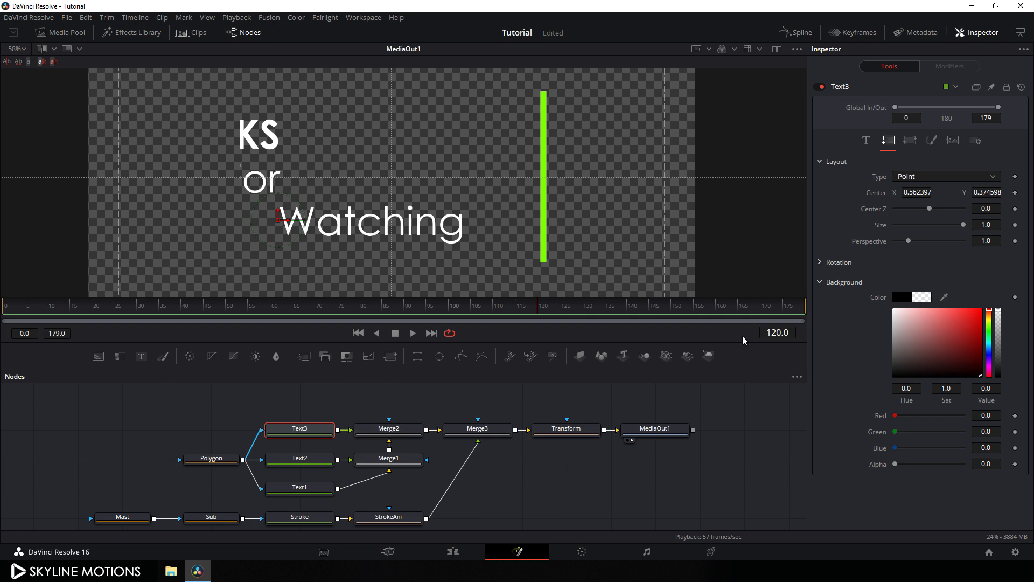
pyautogui.click(867, 143)
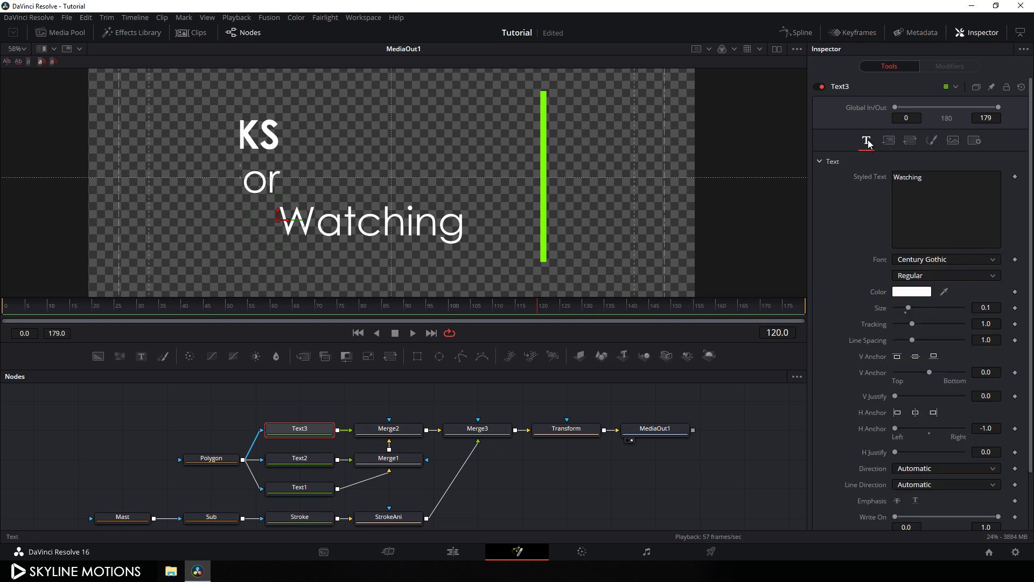
pyautogui.click(934, 416)
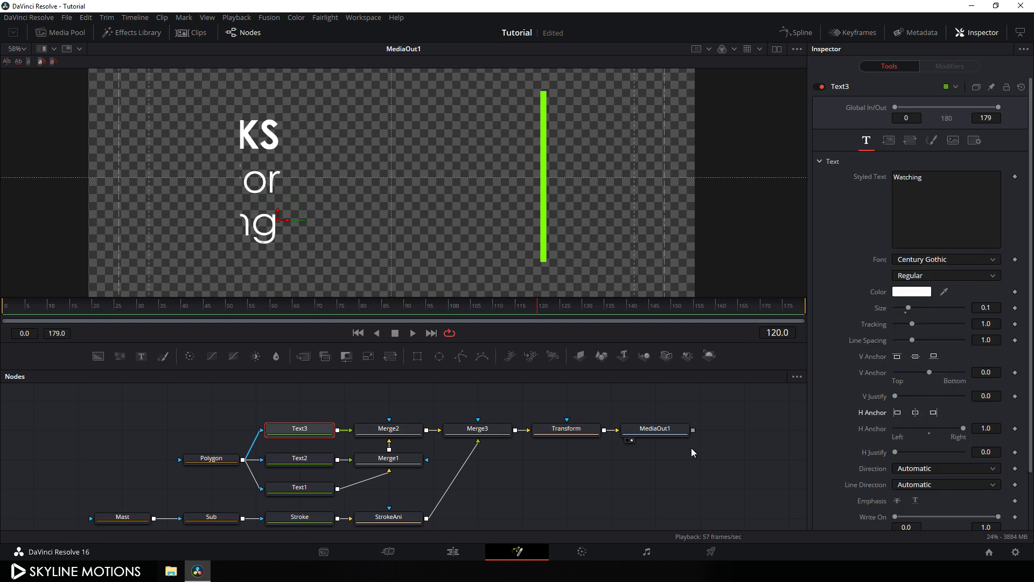
# Step: Move Text3 (Watching) beside the green line and set its layout center X to 0.93
pyautogui.moveTo(572, 482); pyautogui.dragTo(575, 468)
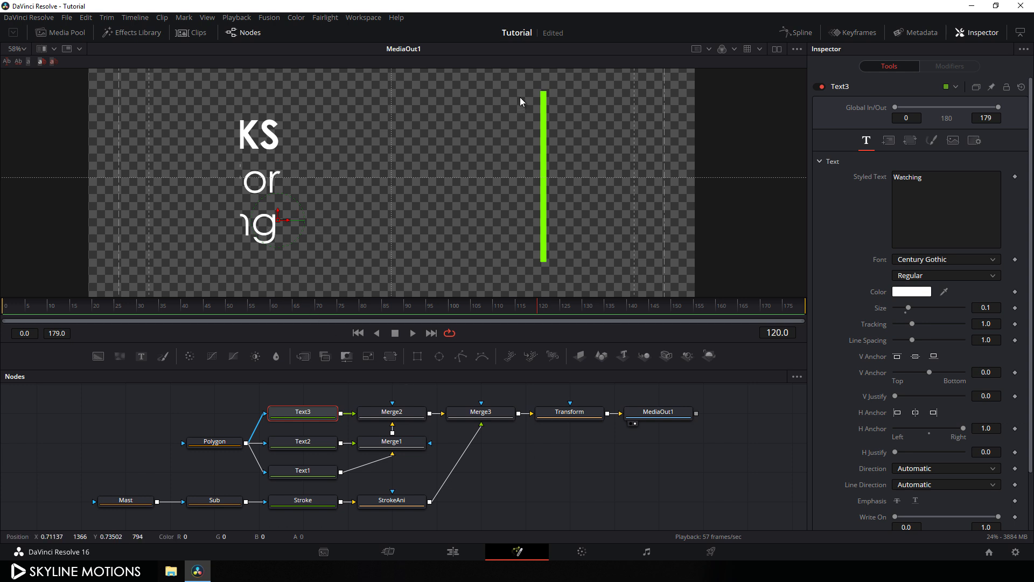
pyautogui.moveTo(273, 230); pyautogui.dragTo(529, 228)
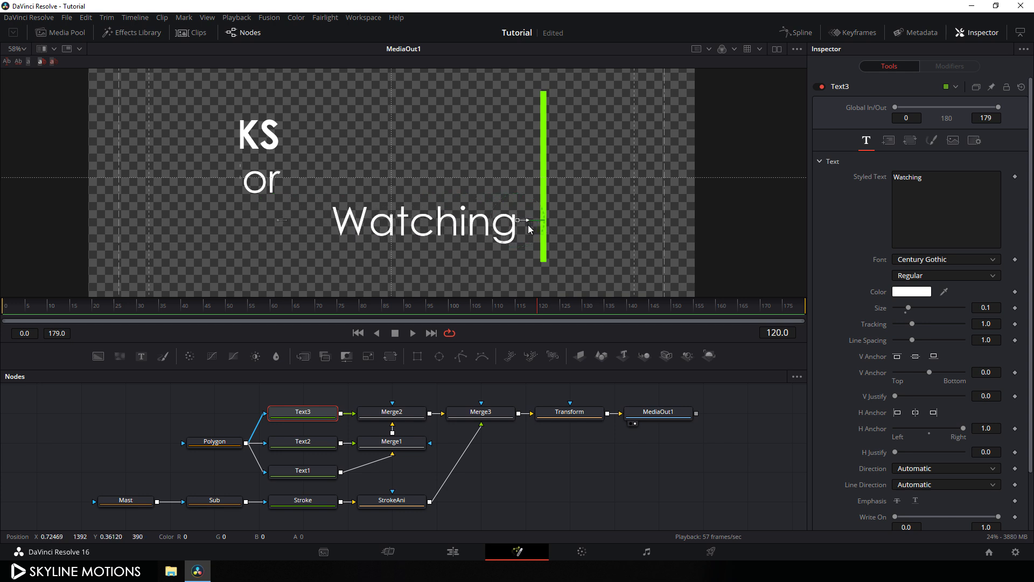
pyautogui.click(889, 141)
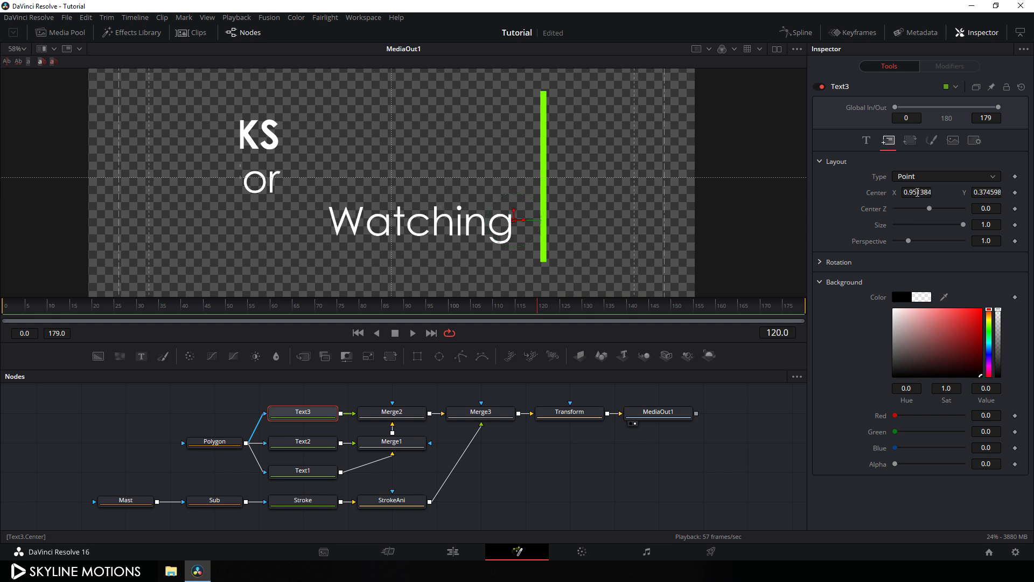
pyautogui.click(917, 192)
pyautogui.hotkey('ctrl', 'a')
pyautogui.press('BackSpace')
pyautogui.write('.93')
pyautogui.press('Tab')
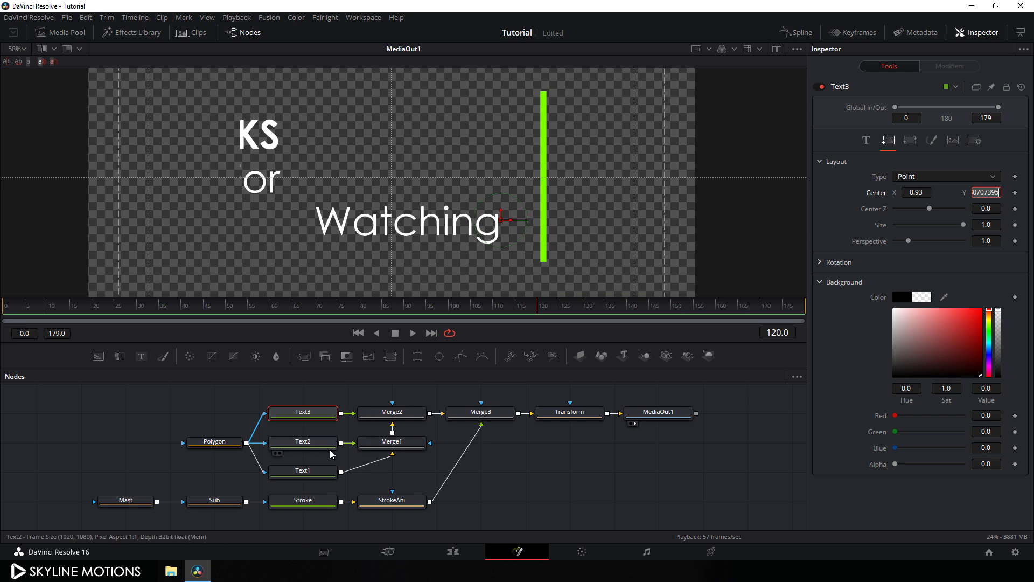
# Step: Set the layout center X of Text2 (For) to 0.93
pyautogui.click(302, 442)
pyautogui.click(888, 141)
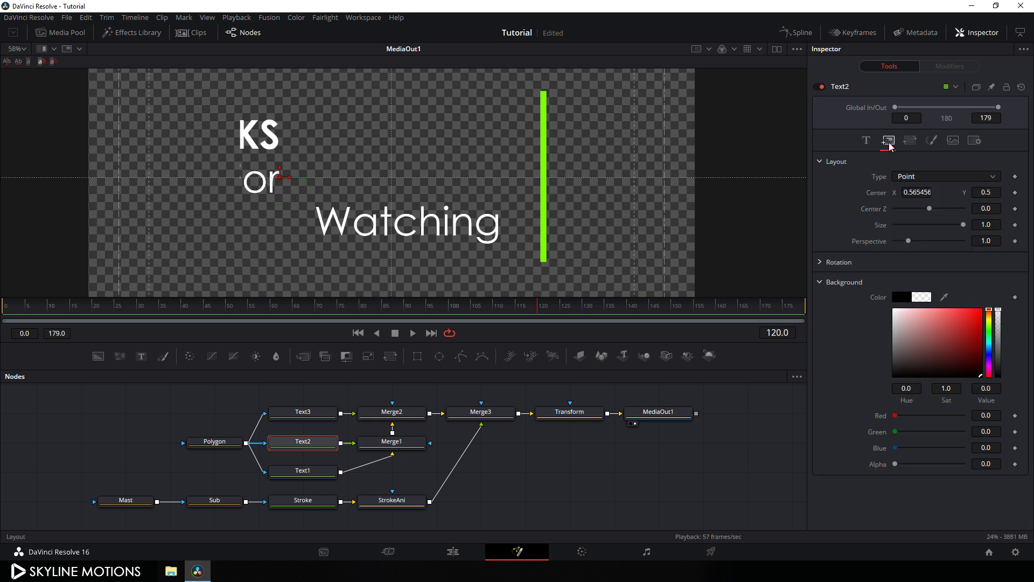
pyautogui.click(920, 193)
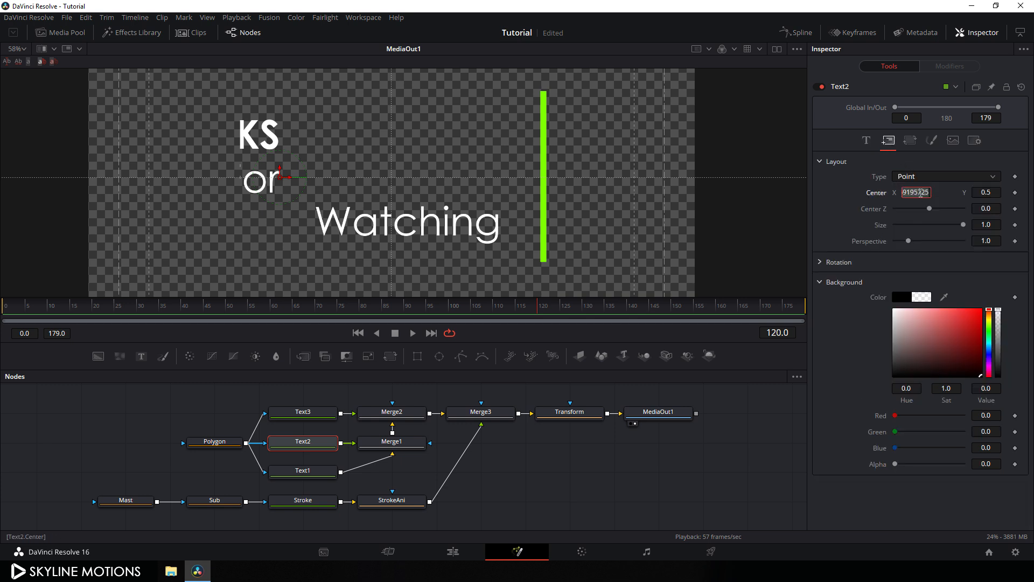
pyautogui.press('BackSpace')
pyautogui.write('.93')
pyautogui.press('Tab')
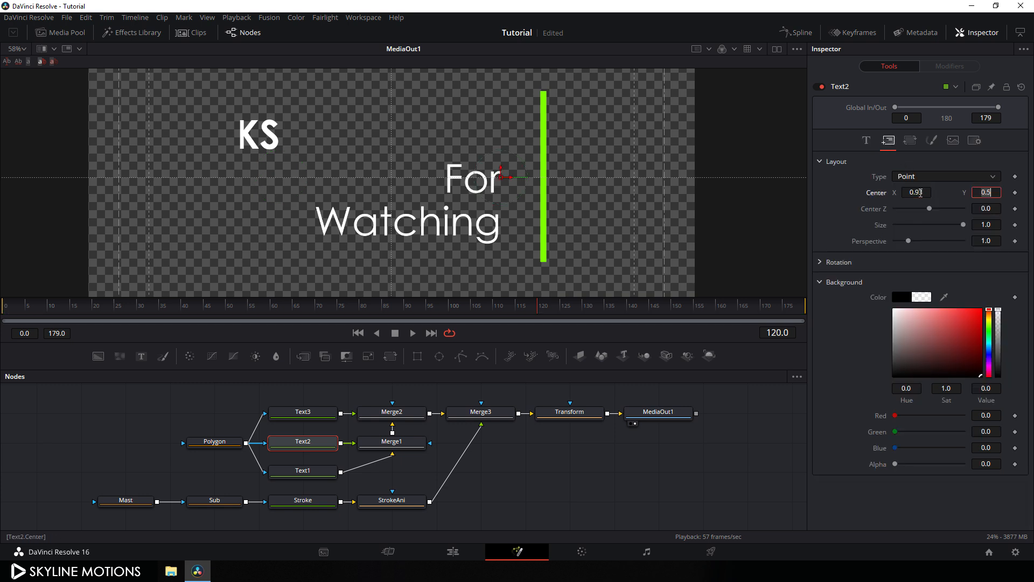
# Step: Set the layout center X of Text1 (THANKS) to 0.93
pyautogui.click(295, 473)
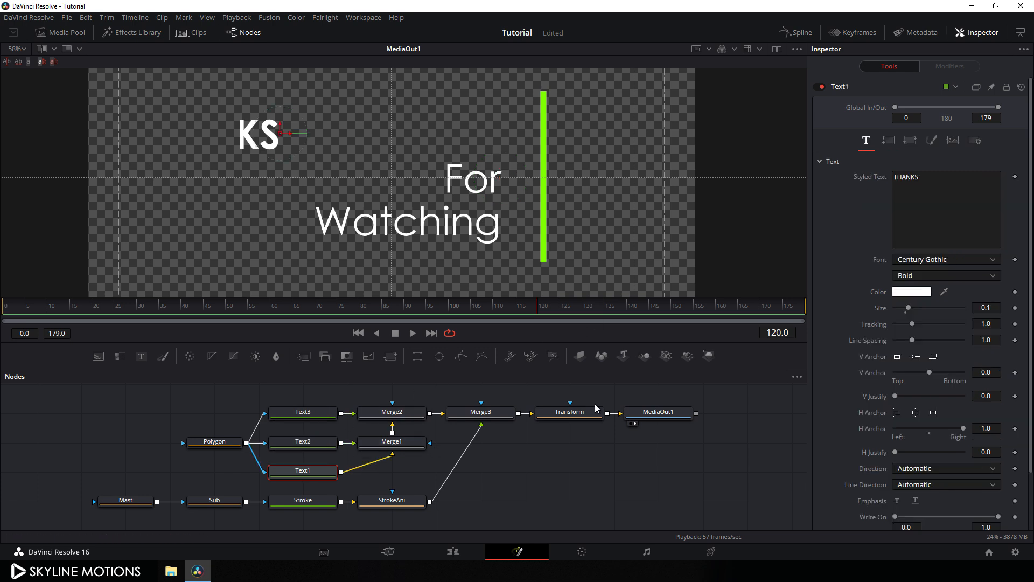
pyautogui.click(888, 142)
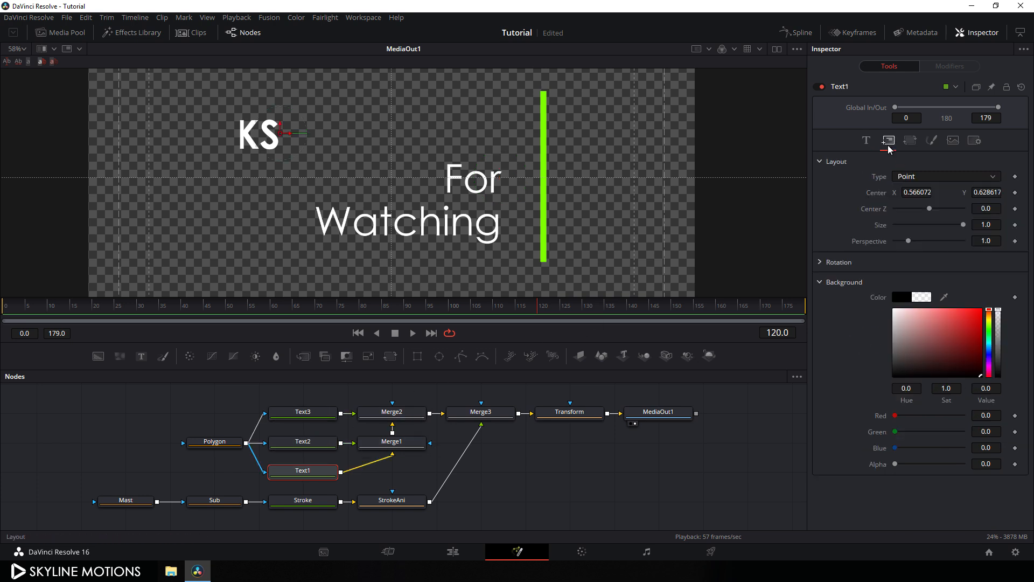
pyautogui.click(924, 193)
pyautogui.press('BackSpace')
pyautogui.write('.93')
pyautogui.press('Return')
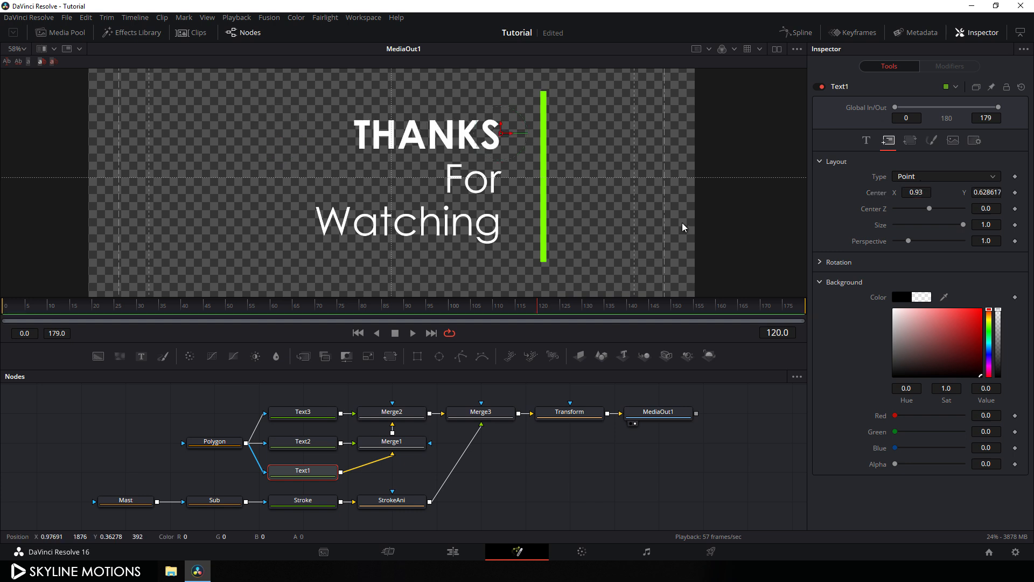
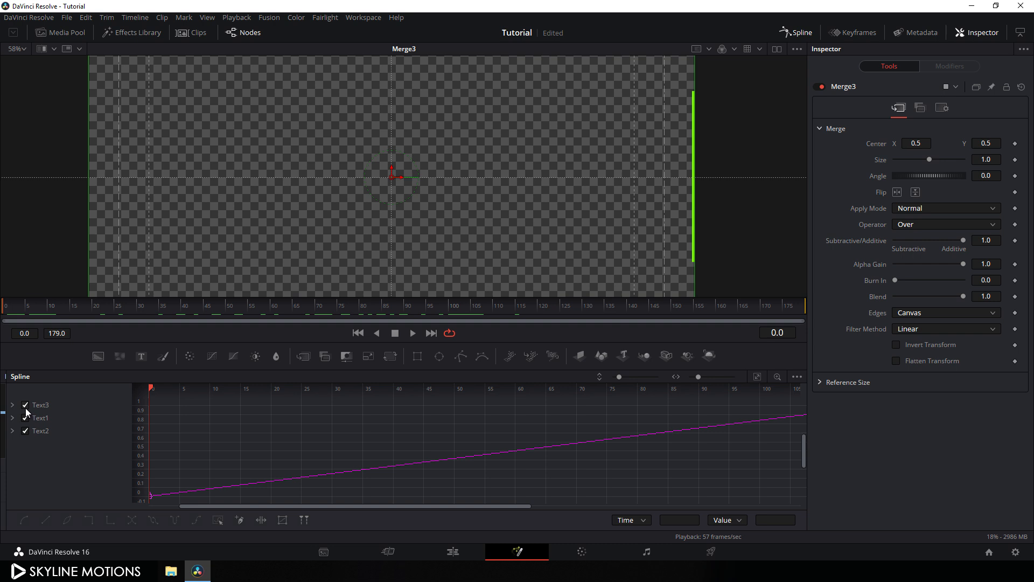
# Step: In the text displacement splines, delete the extra keyframe at about frame 115 and smooth the remaining start and end keyframes
pyautogui.click(757, 377)
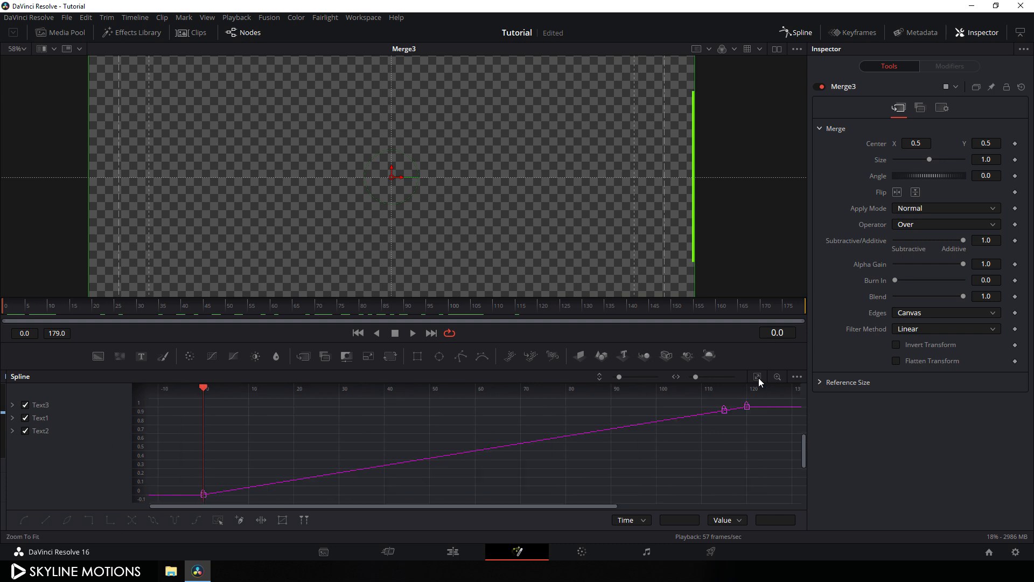
pyautogui.click(728, 409)
pyautogui.press('Delete')
pyautogui.moveTo(764, 402); pyautogui.dragTo(194, 503)
pyautogui.hotkey('shift', 's')
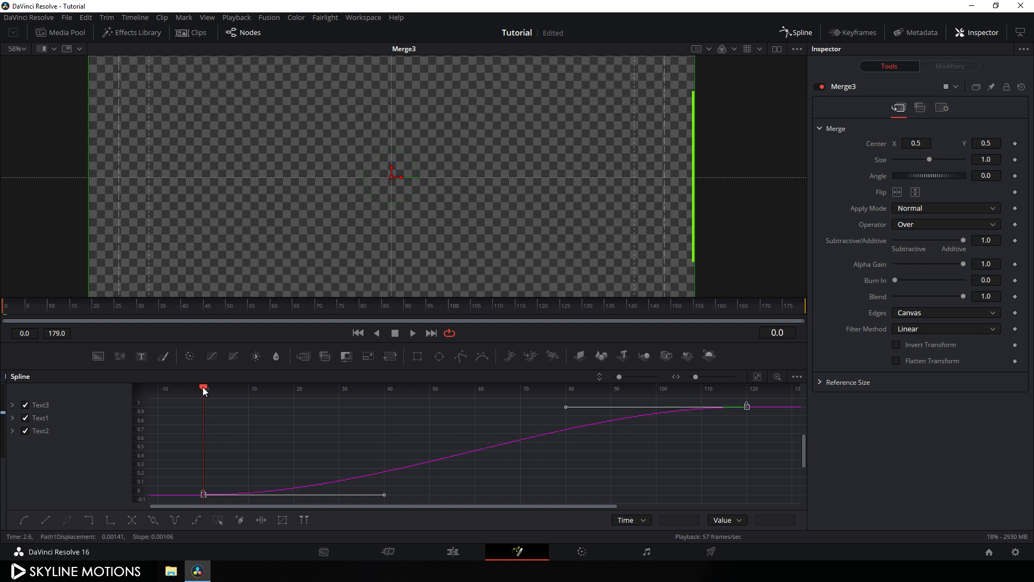
# Step: Extend the end keyframe's ease handle on the text splines back to frame 0, and scrub to frame 64 to check the motion
pyautogui.moveTo(203, 388); pyautogui.dragTo(203, 394)
pyautogui.moveTo(565, 406); pyautogui.dragTo(201, 412)
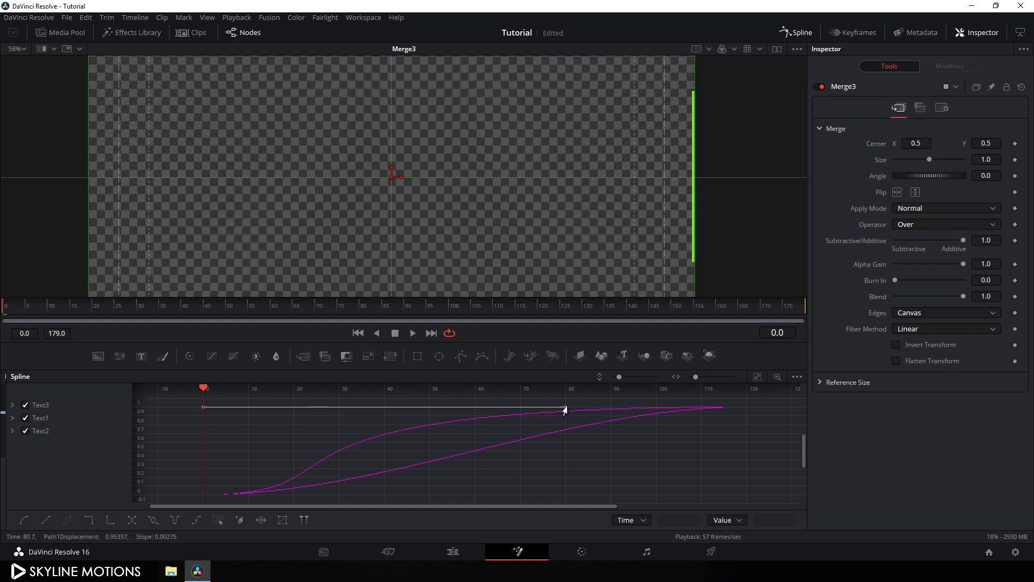
pyautogui.moveTo(565, 407); pyautogui.dragTo(492, 397)
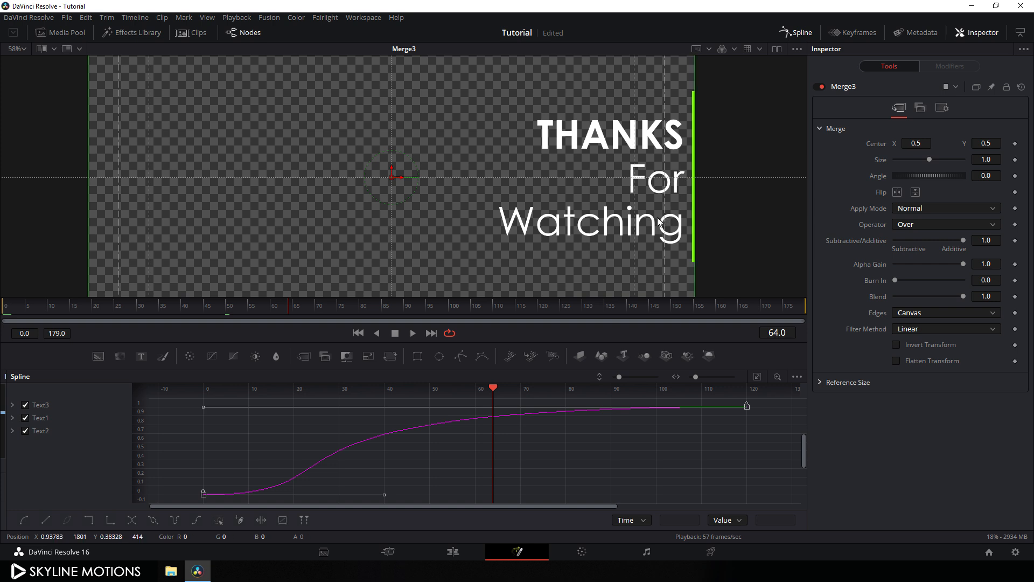
# Step: Isolate the Text2 spline and move its starting keyframe to frame 15
pyautogui.click(27, 418)
pyautogui.click(25, 405)
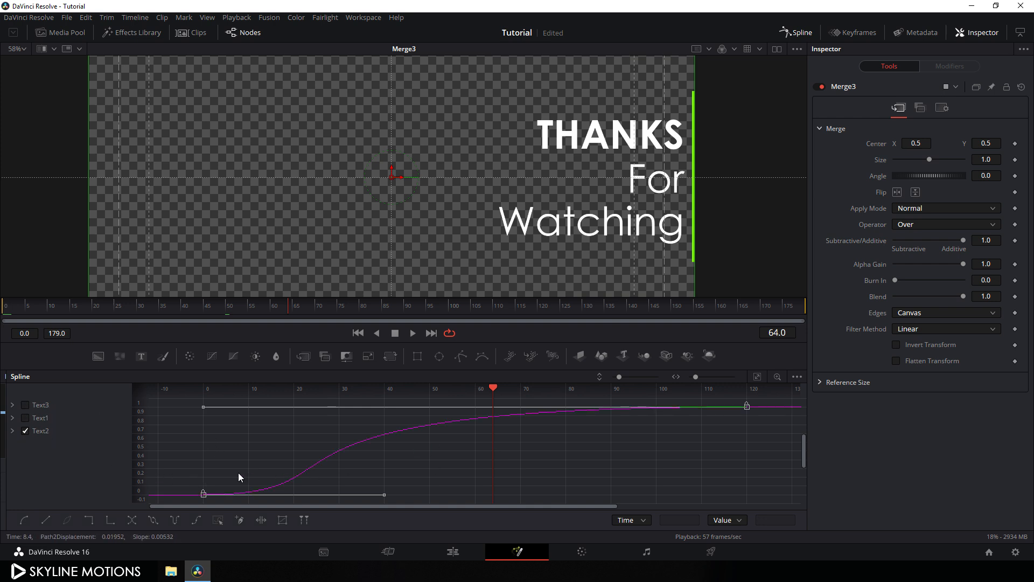
pyautogui.moveTo(192, 505); pyautogui.dragTo(193, 504)
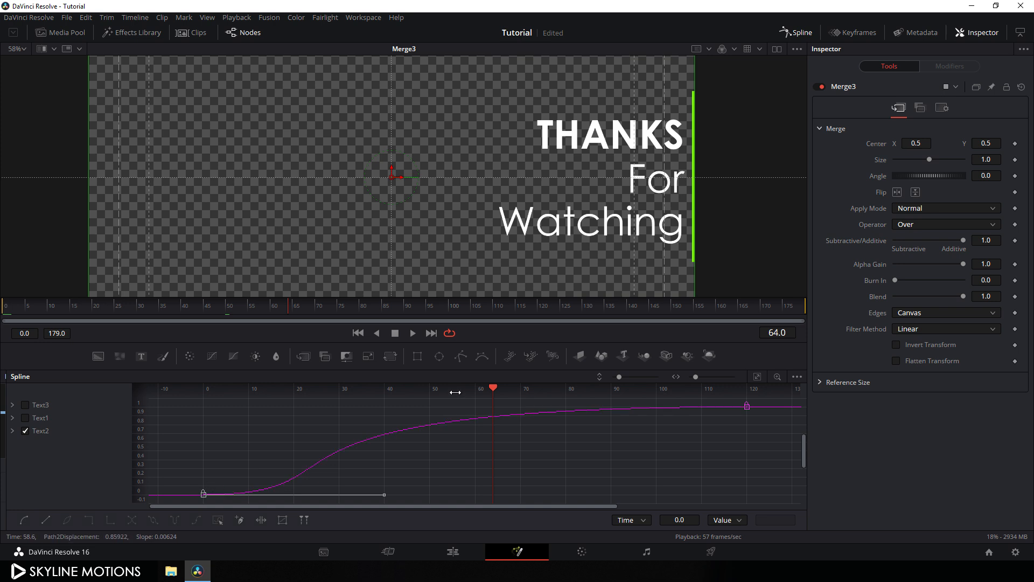
pyautogui.moveTo(493, 387); pyautogui.dragTo(270, 408)
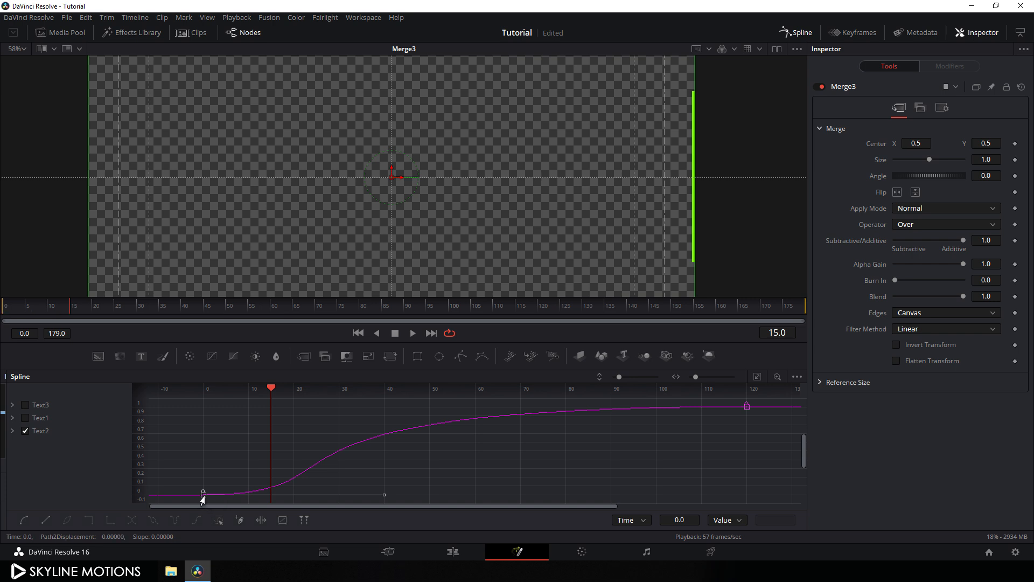
pyautogui.moveTo(202, 497); pyautogui.dragTo(267, 497)
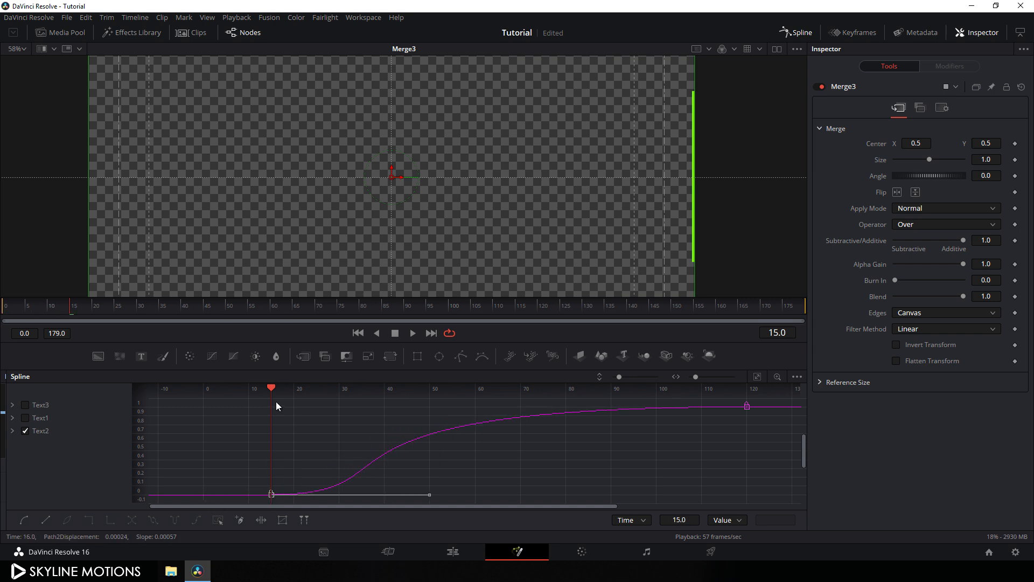
# Step: Isolate the Text3 spline and move its starting keyframe to frame 30
pyautogui.moveTo(272, 390); pyautogui.dragTo(341, 398)
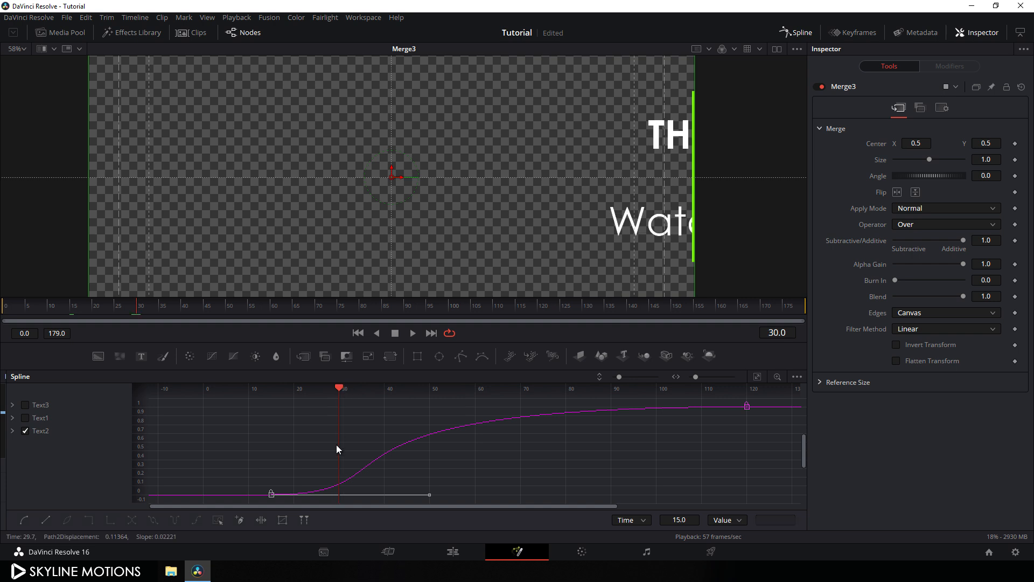
pyautogui.click(25, 431)
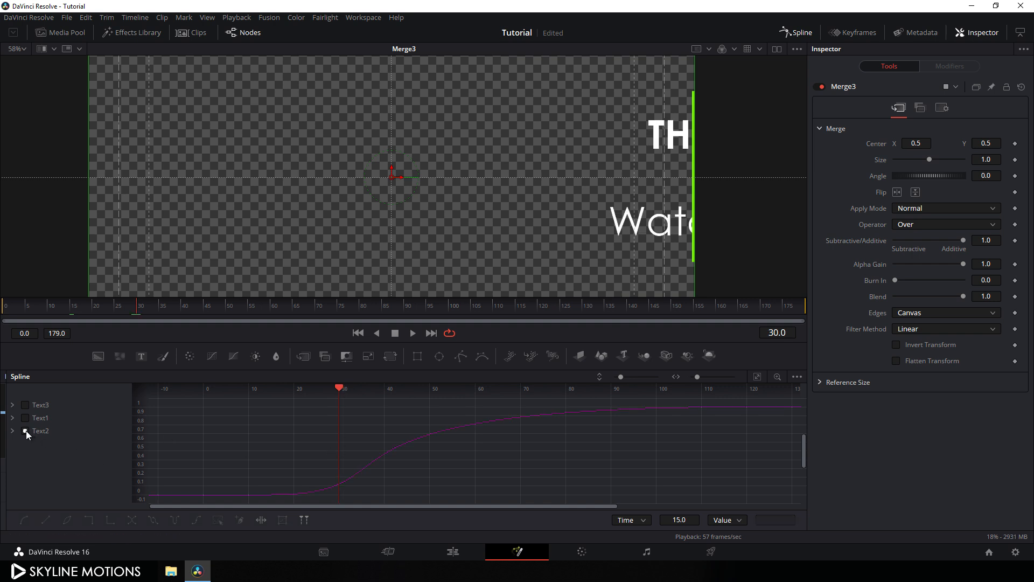
pyautogui.click(25, 405)
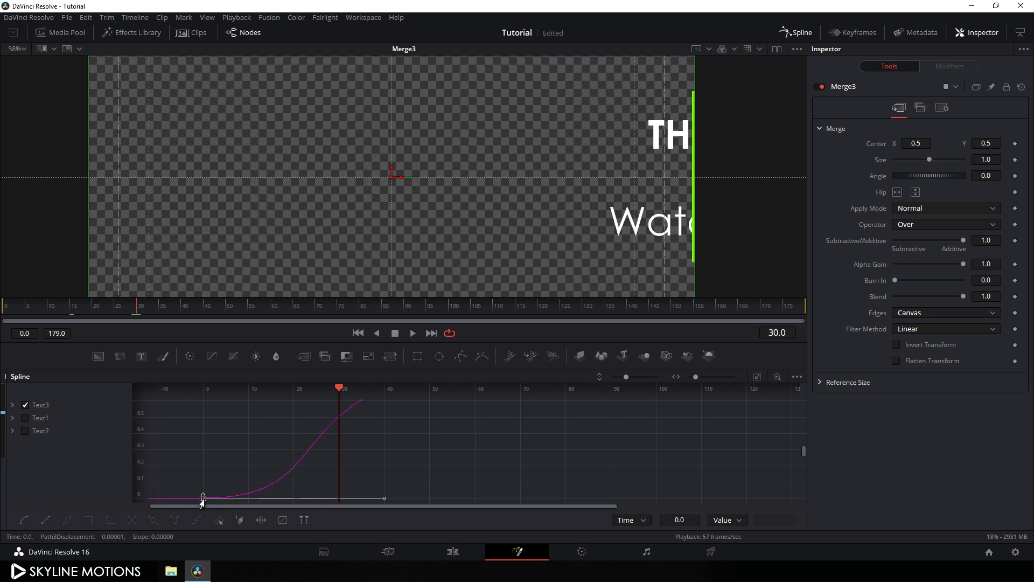
pyautogui.moveTo(206, 498); pyautogui.dragTo(338, 507)
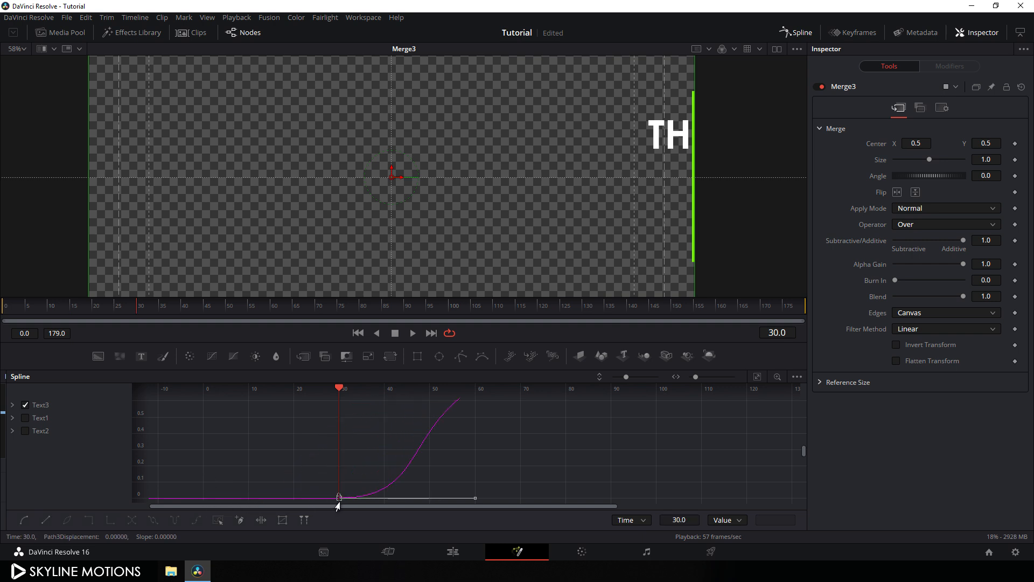
# Step: Close the spline editor and play the composition from the start to check the staggered text reveal
pyautogui.click(800, 33)
pyautogui.click(358, 333)
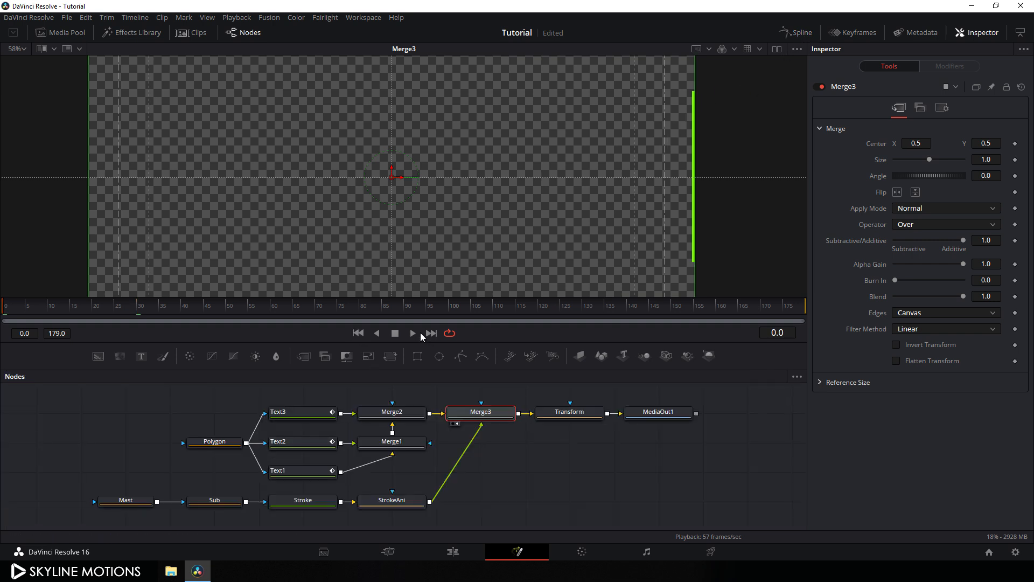
pyautogui.click(413, 333)
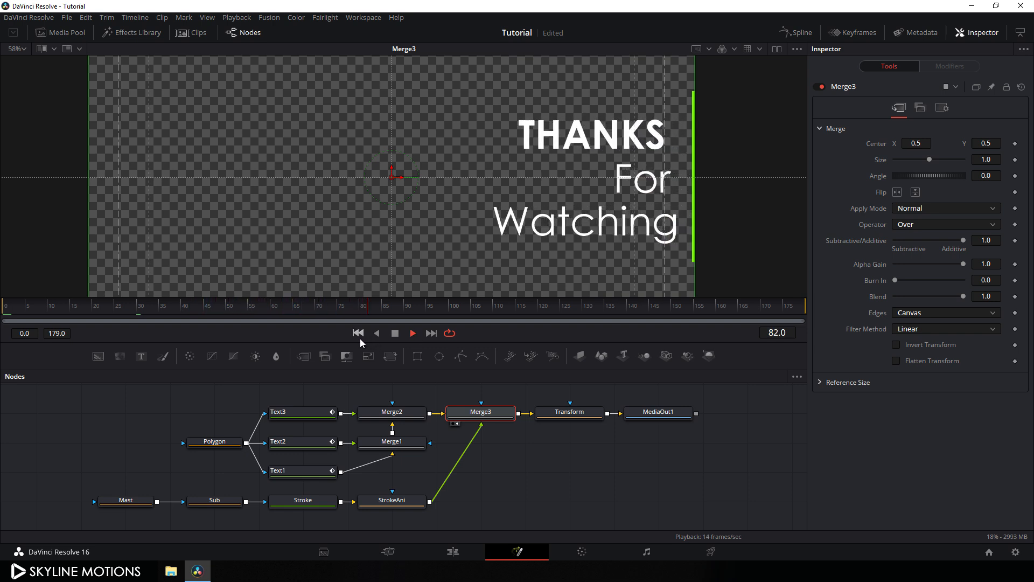
pyautogui.click(359, 337)
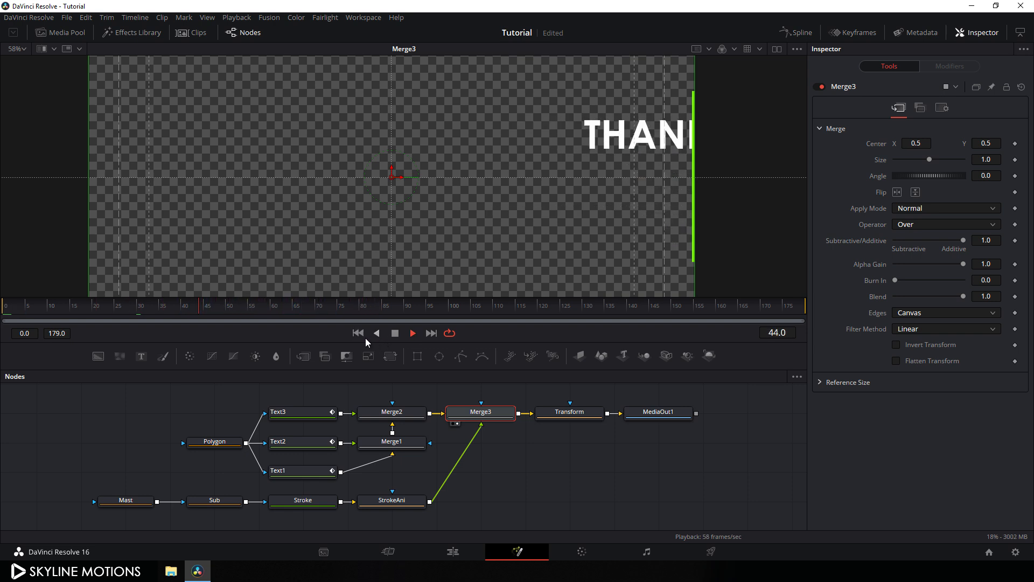
pyautogui.click(395, 334)
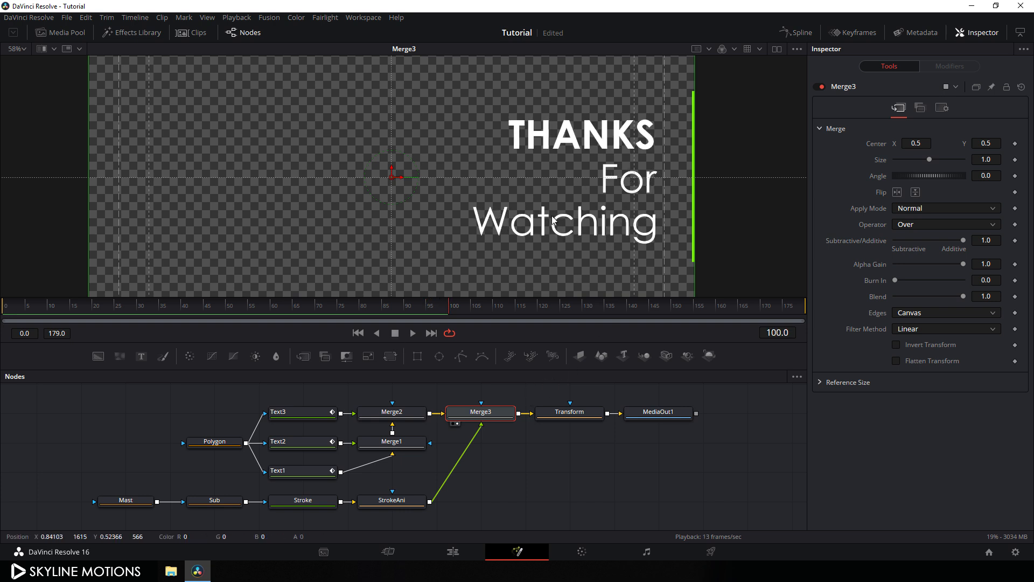
# Step: Replace the styled text of Text1 (THANKS) with THUMB-UP
pyautogui.click(298, 477)
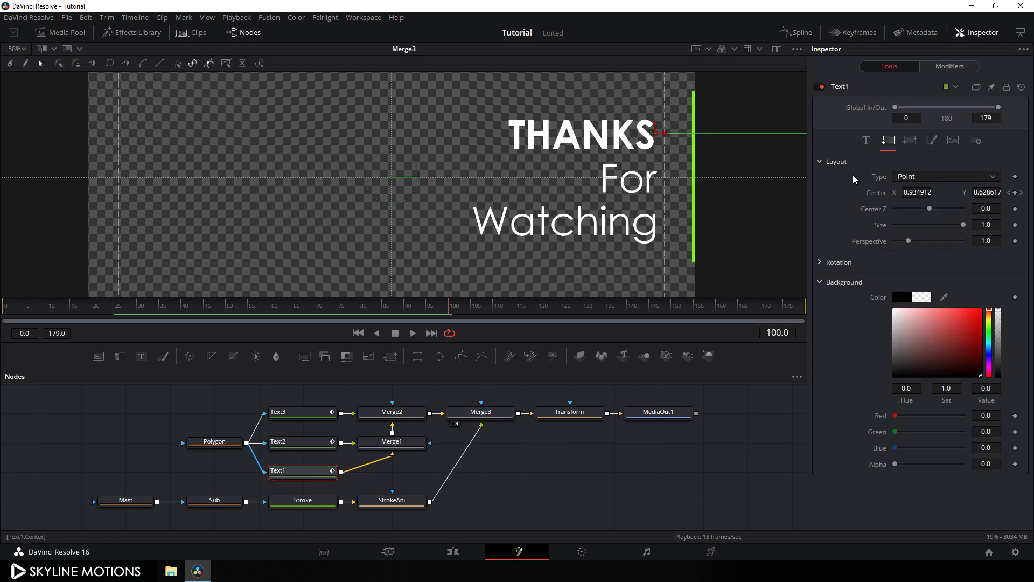
pyautogui.click(866, 145)
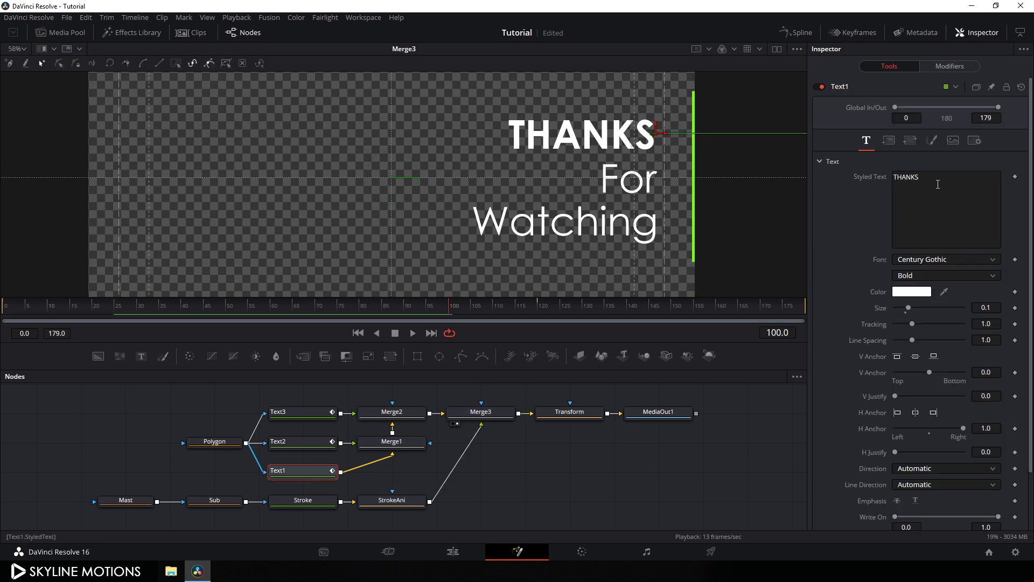
pyautogui.moveTo(944, 181); pyautogui.dragTo(889, 178)
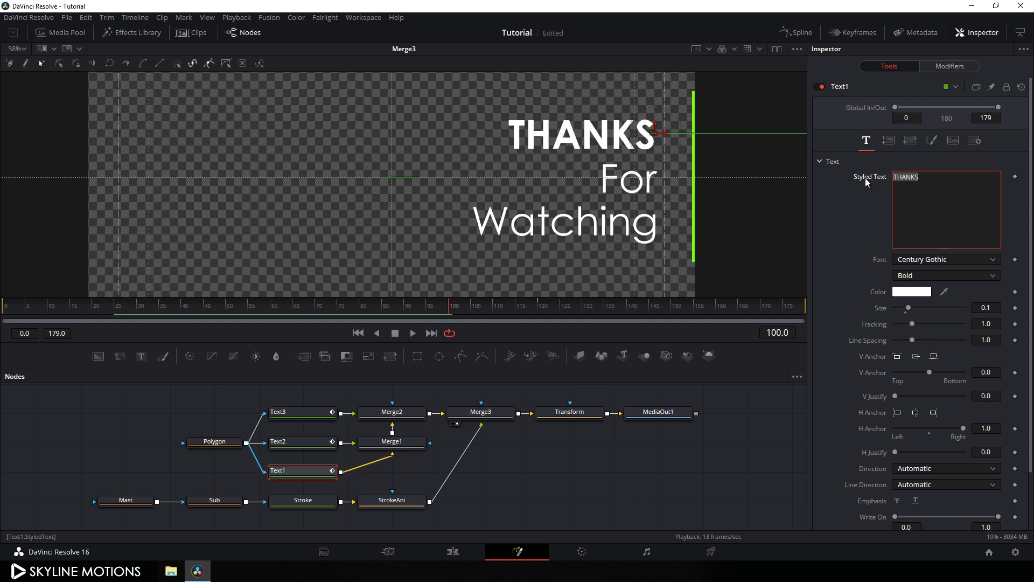
pyautogui.press('BackSpace')
pyautogui.write('THUMB-')
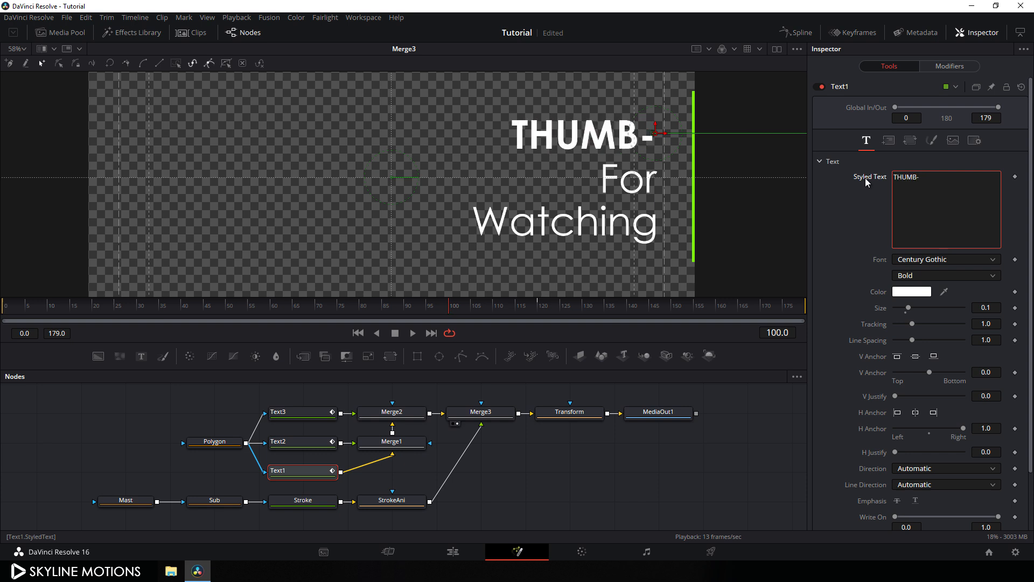
pyautogui.write('UP')
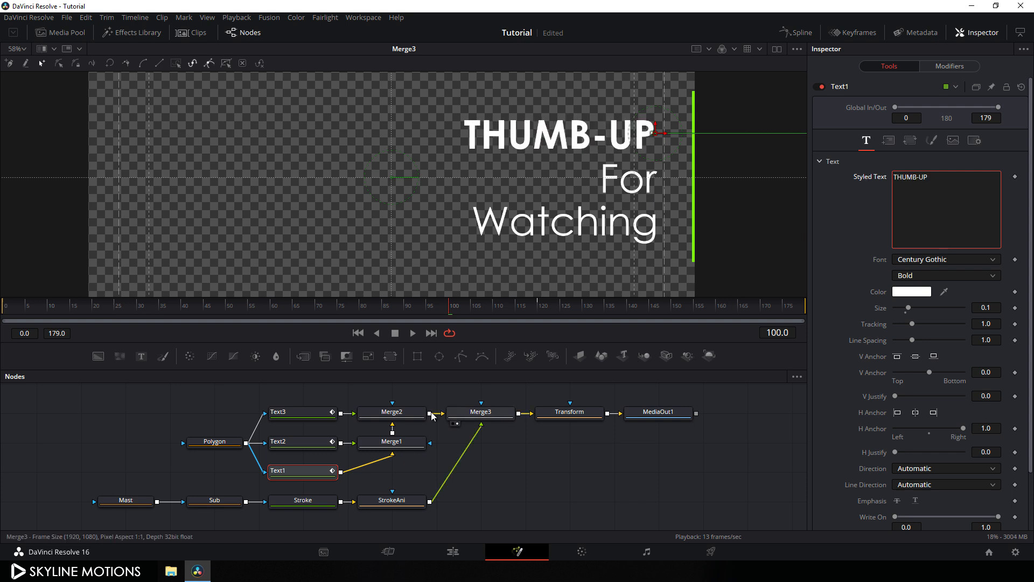
# Step: Replace the styled text of Text2 (For) with This
pyautogui.click(304, 444)
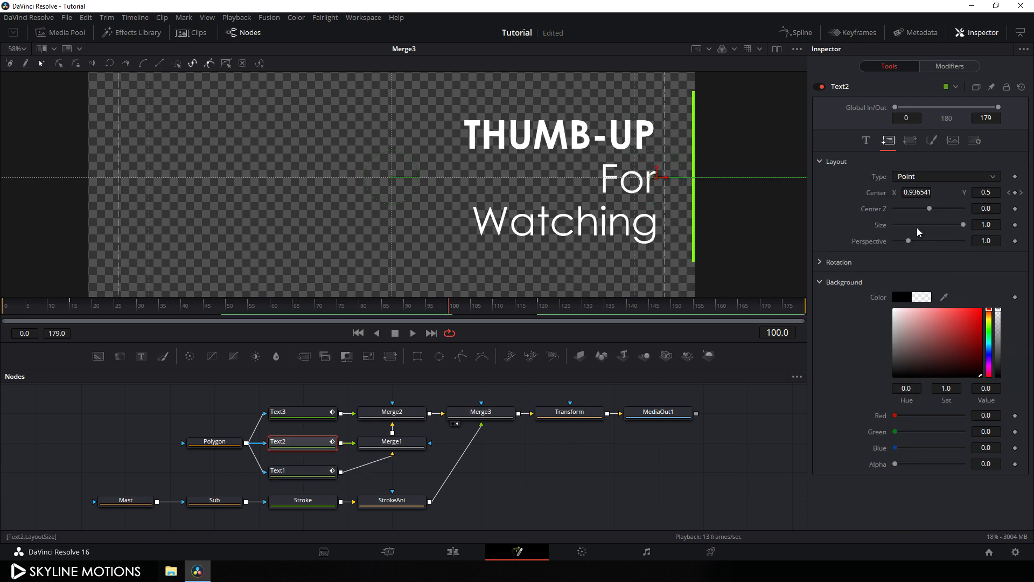
pyautogui.click(866, 140)
pyautogui.doubleClick(910, 176)
pyautogui.write('This')
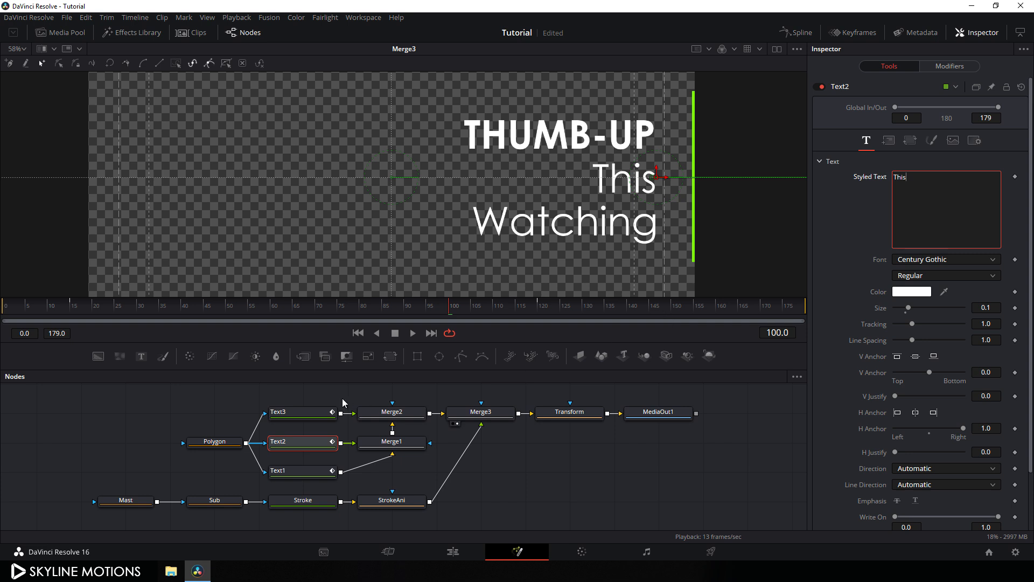
# Step: Replace the styled text of Text3 (Watching) with Video
pyautogui.click(301, 413)
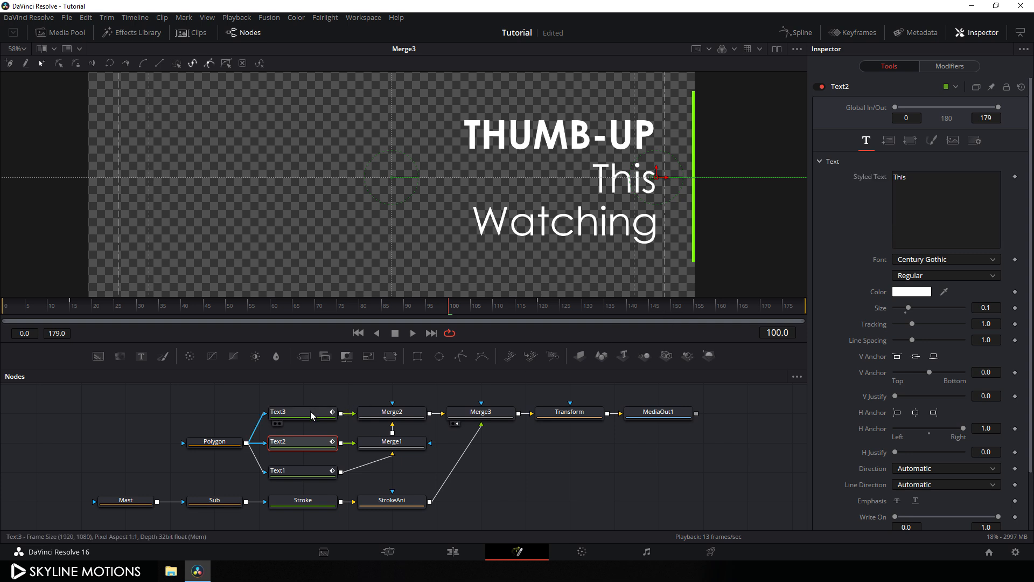
pyautogui.click(866, 141)
pyautogui.moveTo(940, 182); pyautogui.dragTo(871, 179)
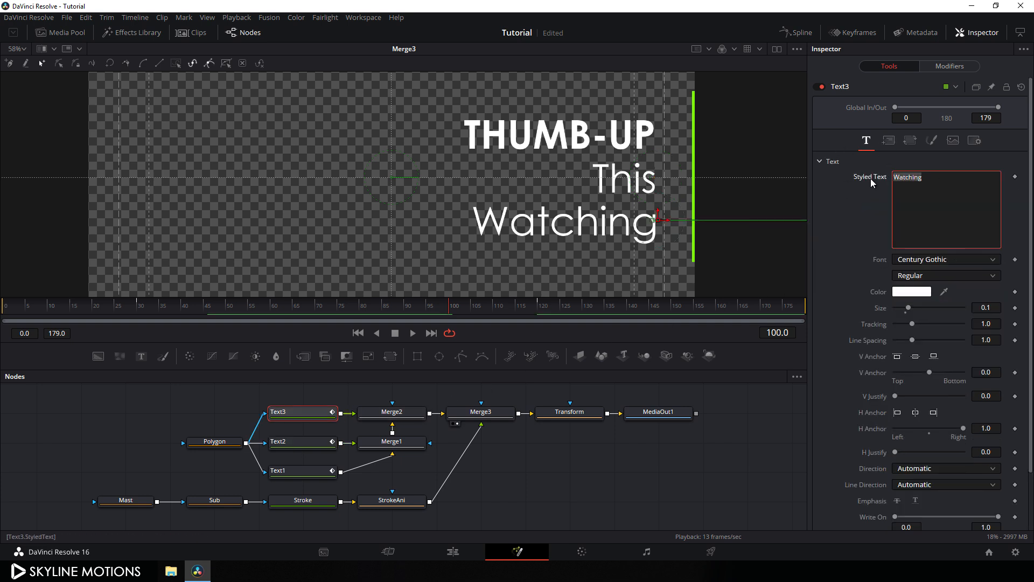
pyautogui.write('Video')
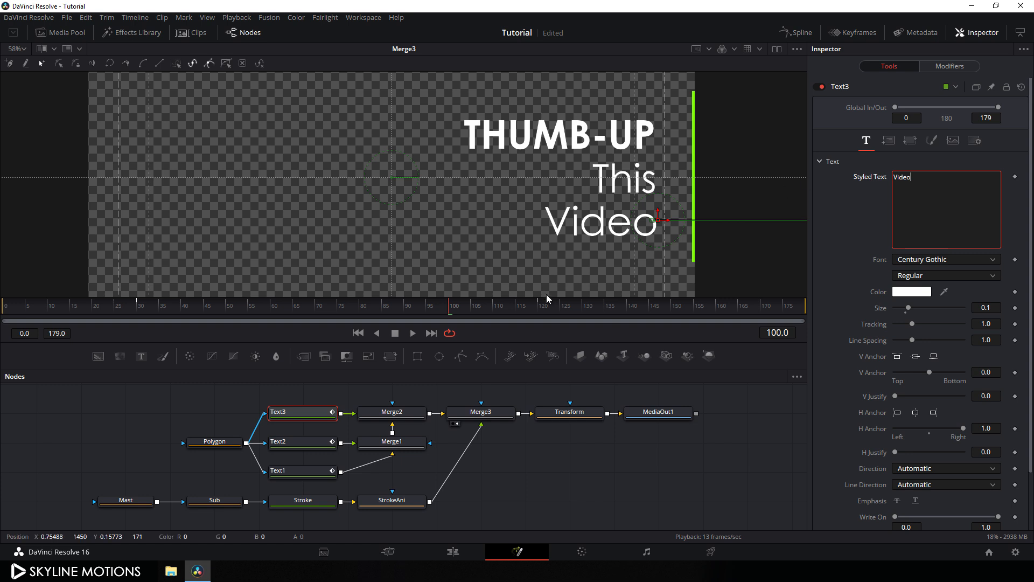
pyautogui.moveTo(453, 307); pyautogui.dragTo(474, 317)
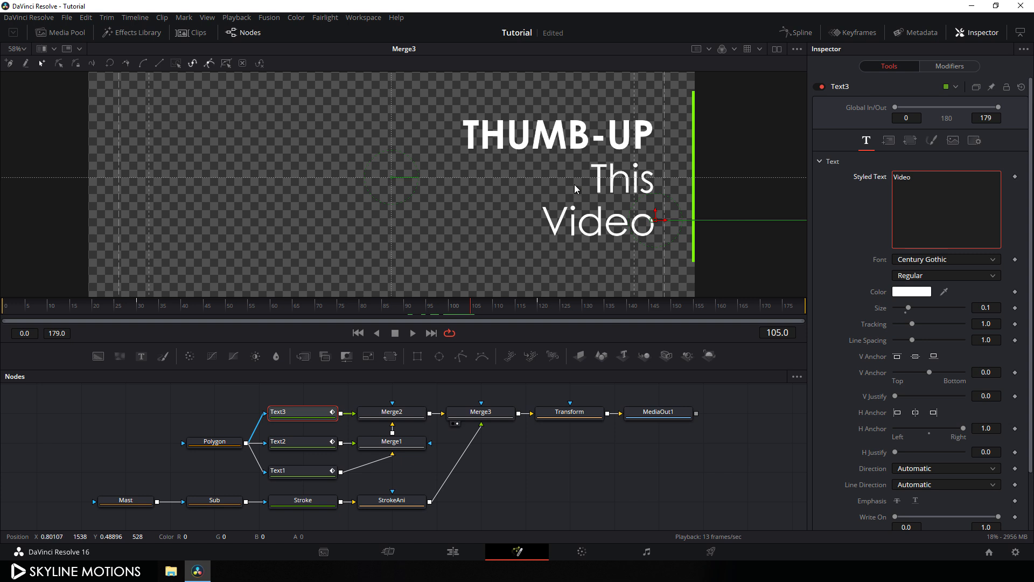
# Step: Set the font style of Text1 to Regular and of Text2 and Text3 to Bold
pyautogui.click(302, 474)
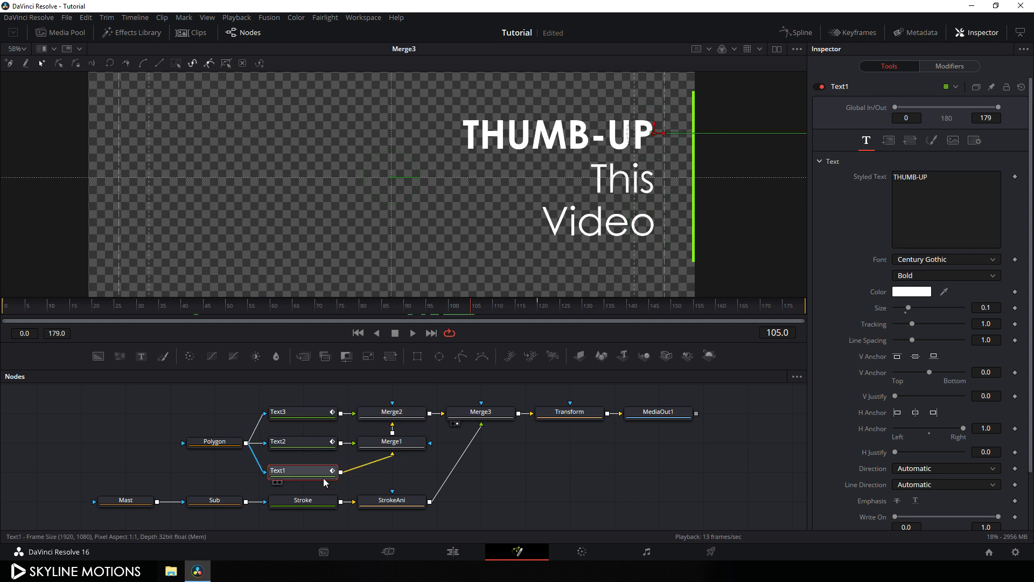
pyautogui.click(918, 277)
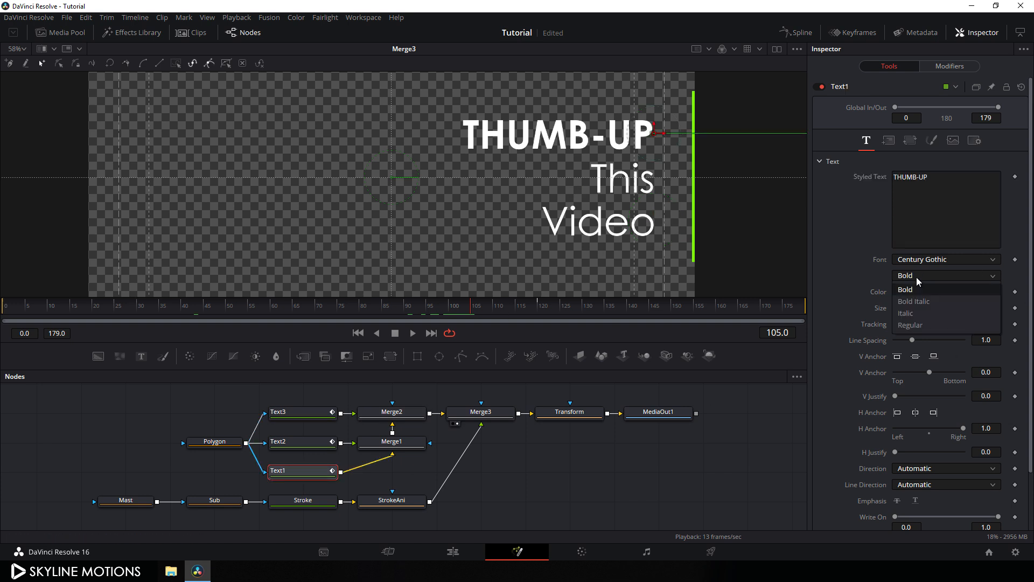
pyautogui.click(915, 326)
pyautogui.click(294, 448)
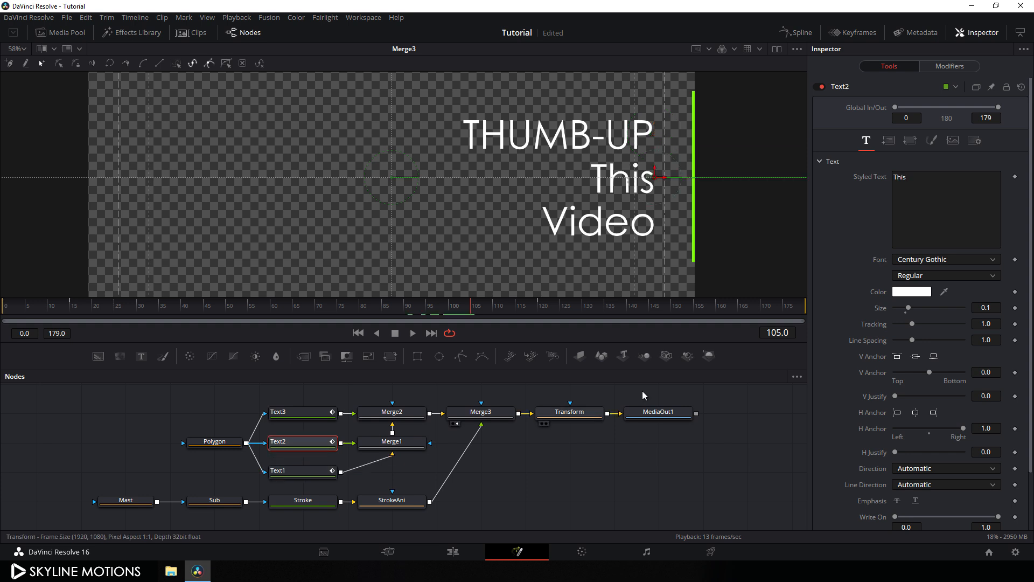
pyautogui.click(939, 276)
pyautogui.click(914, 294)
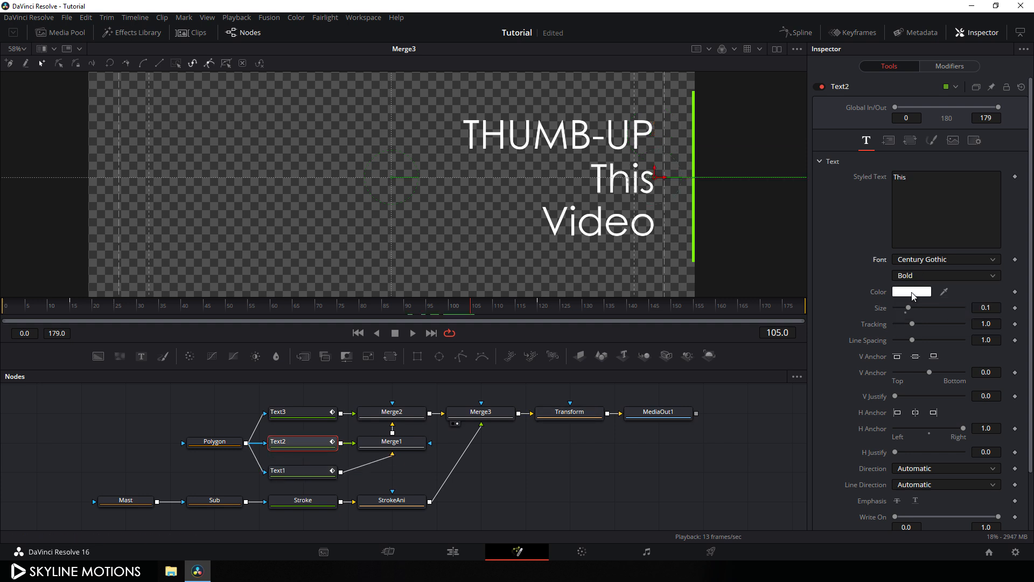
pyautogui.click(307, 416)
pyautogui.click(918, 276)
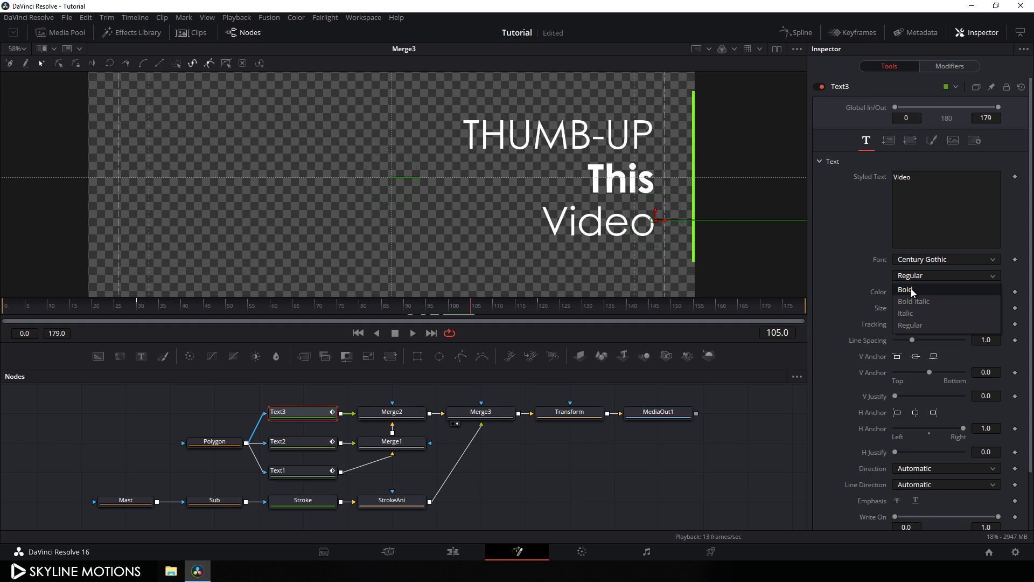
pyautogui.click(911, 291)
pyautogui.moveTo(326, 312); pyautogui.dragTo(527, 321)
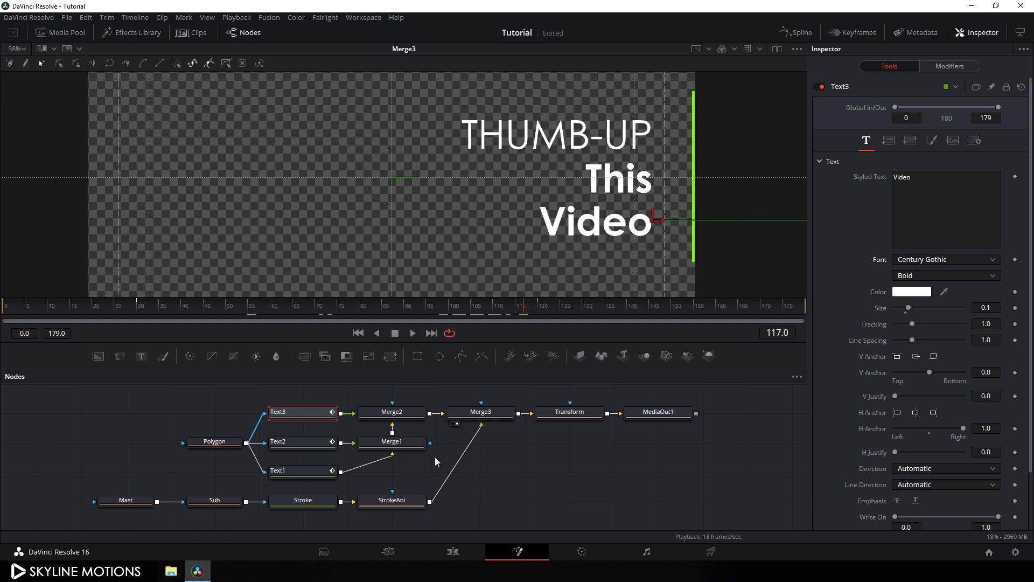
# Step: Animate the Center of StrokeAni with a starting keyframe at frame 90
pyautogui.click(401, 502)
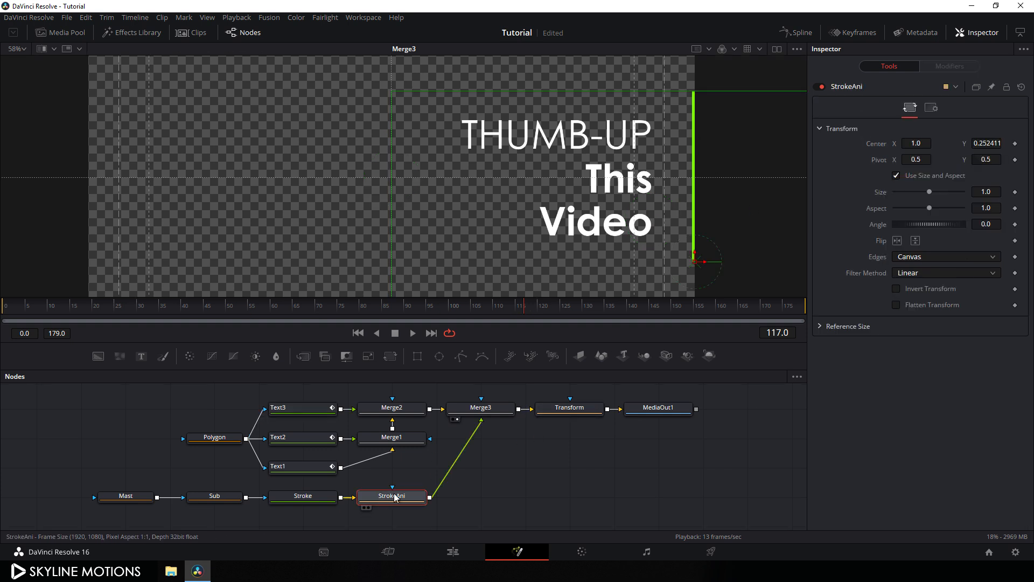
pyautogui.click(406, 321)
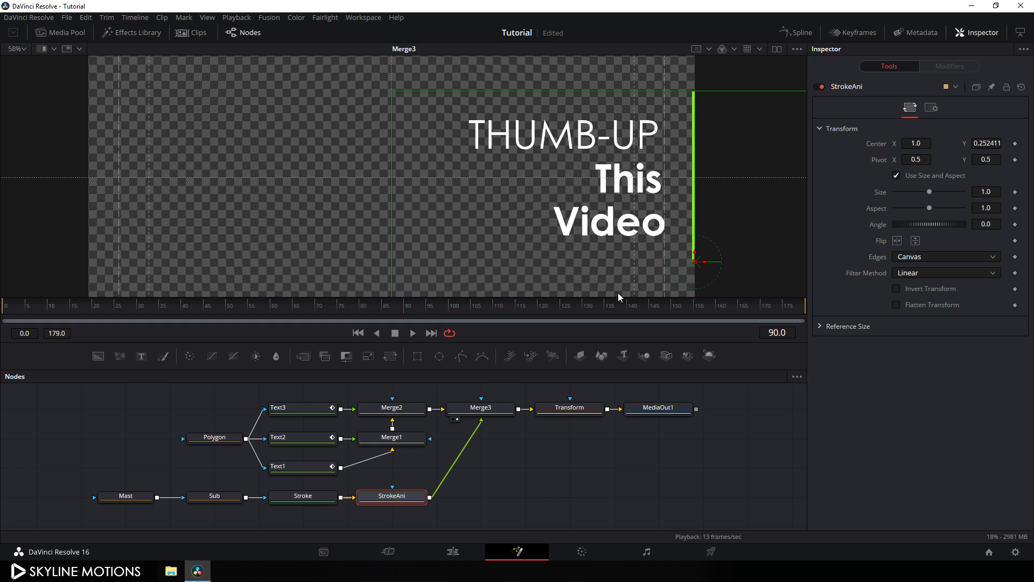
pyautogui.rightClick(884, 144)
pyautogui.click(896, 152)
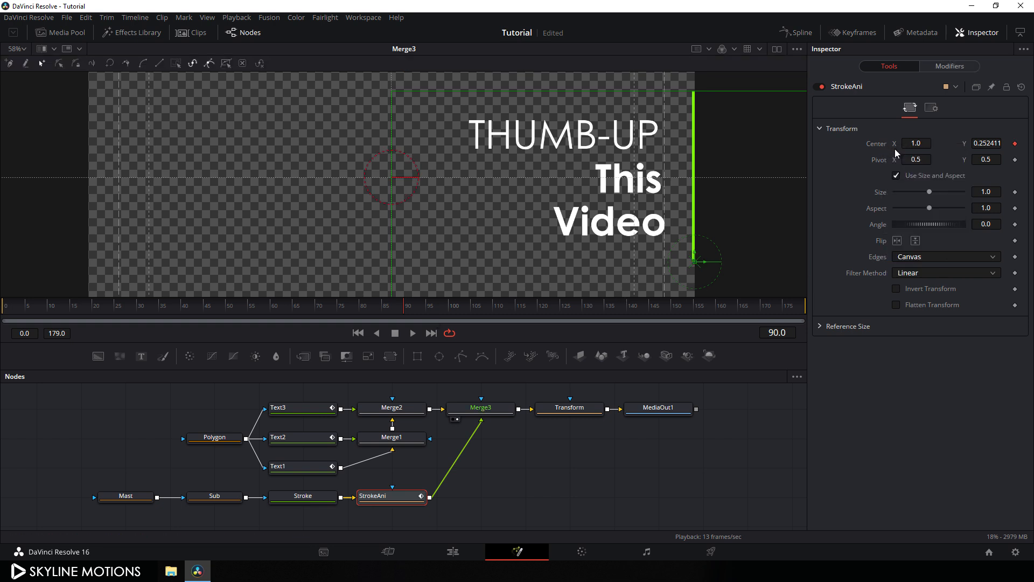
# Step: At frame 179, move the green line to the middle of the canvas by setting StrokeAni's Center X to 0.5
pyautogui.moveTo(432, 312); pyautogui.dragTo(803, 305)
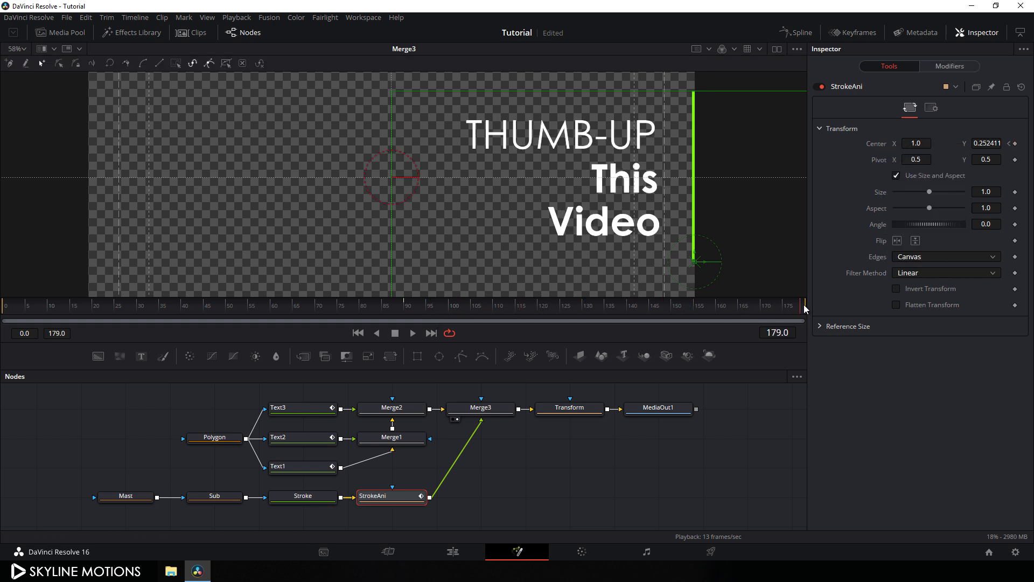
pyautogui.moveTo(507, 252); pyautogui.dragTo(503, 229)
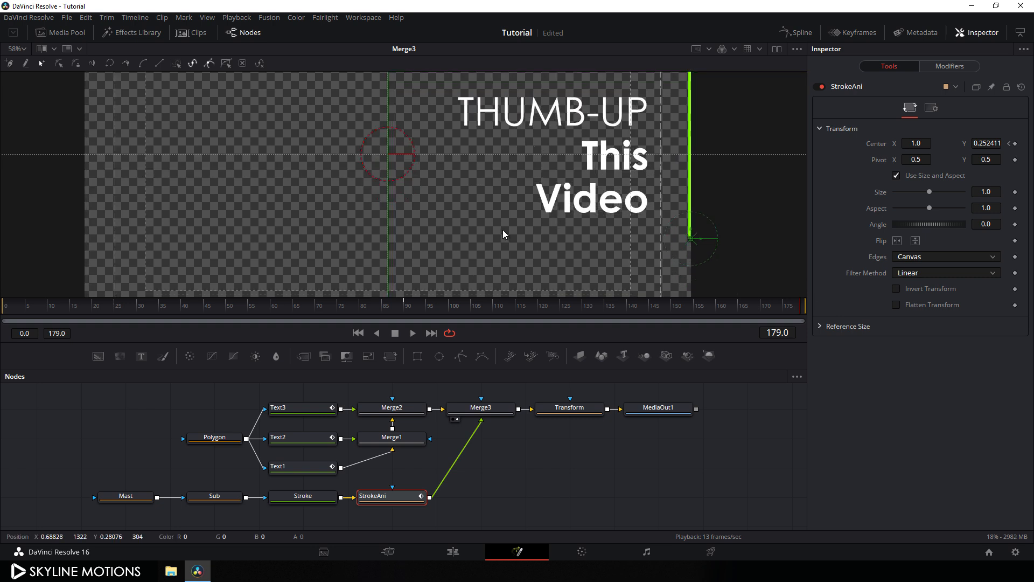
pyautogui.moveTo(702, 244); pyautogui.dragTo(397, 246)
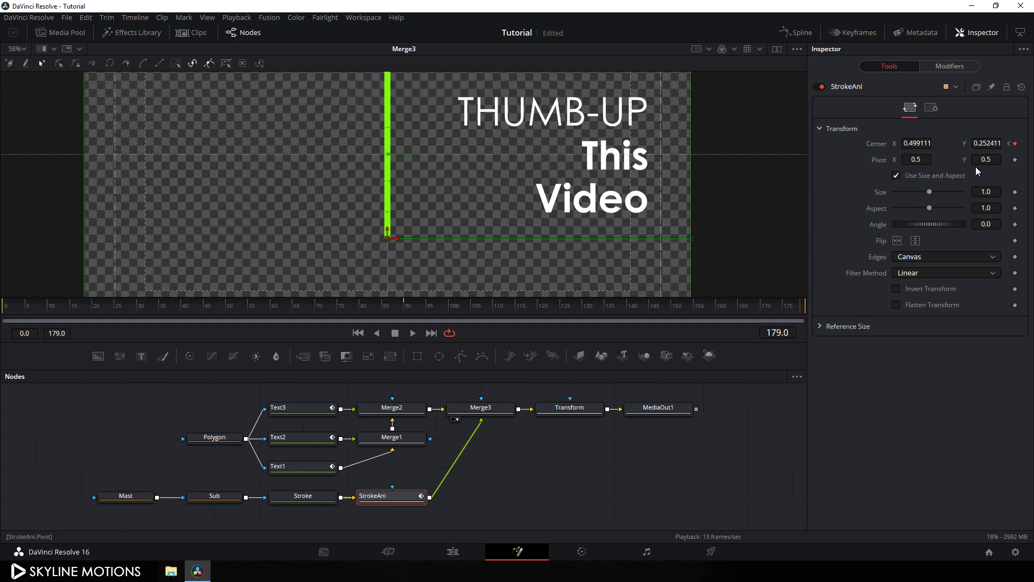
pyautogui.click(920, 144)
pyautogui.write('0.5')
pyautogui.press('Tab')
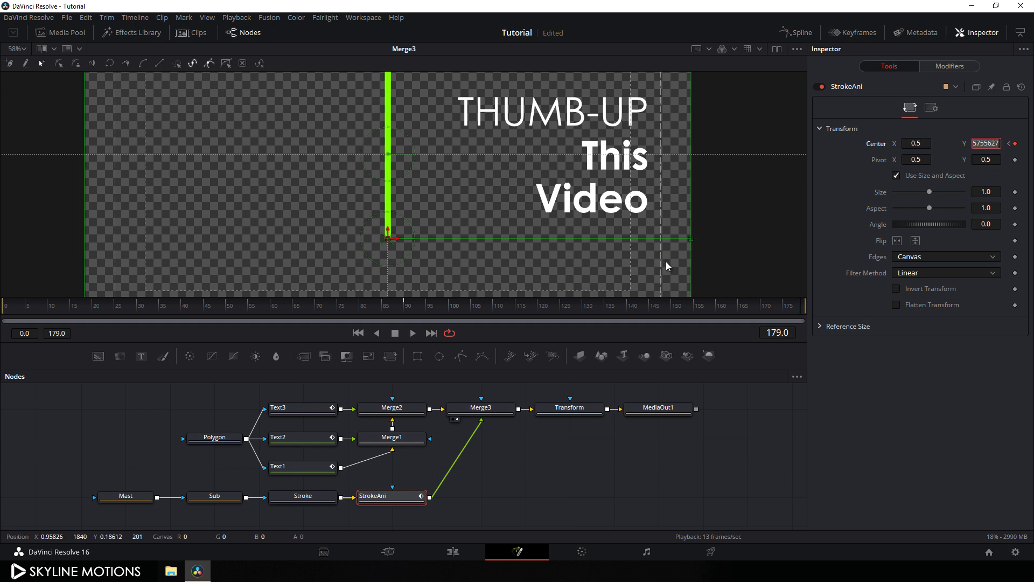
# Step: Animate the shape of the Polygon mask with a starting keyframe at frame 90
pyautogui.click(412, 308)
pyautogui.moveTo(412, 322); pyautogui.dragTo(403, 327)
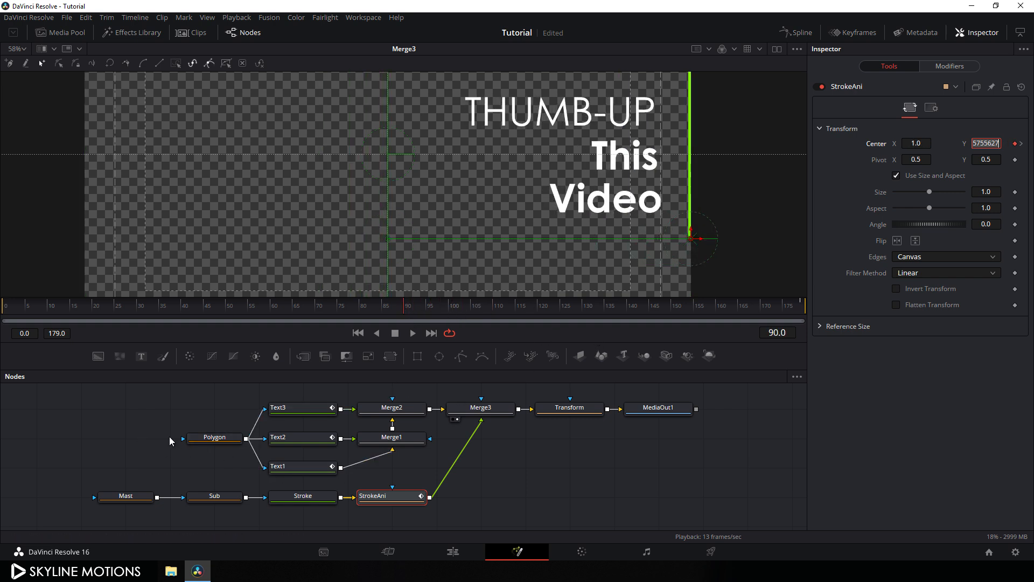
pyautogui.click(214, 437)
pyautogui.moveTo(550, 231); pyautogui.dragTo(547, 261)
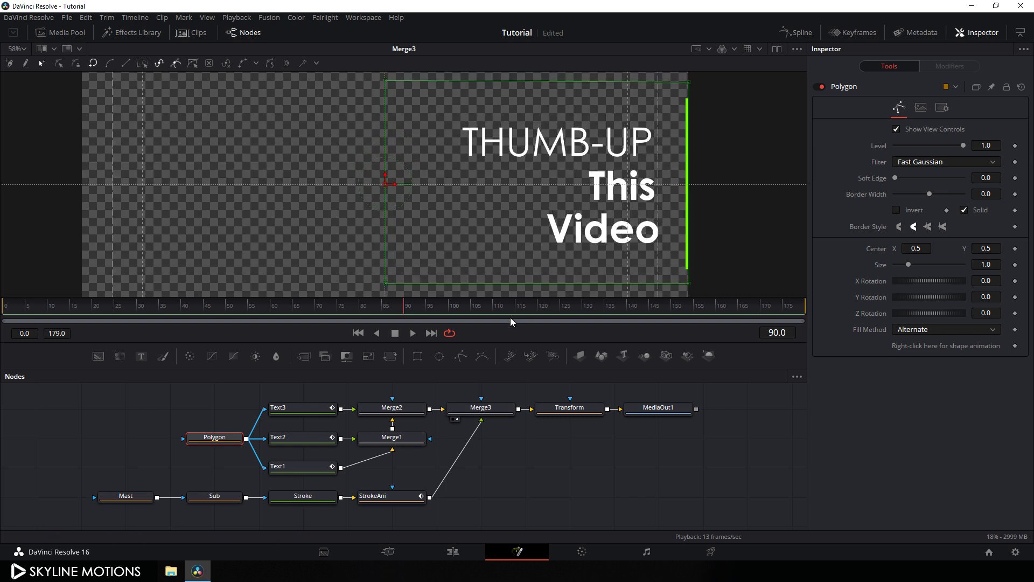
pyautogui.click(411, 312)
pyautogui.click(409, 313)
pyautogui.rightClick(900, 348)
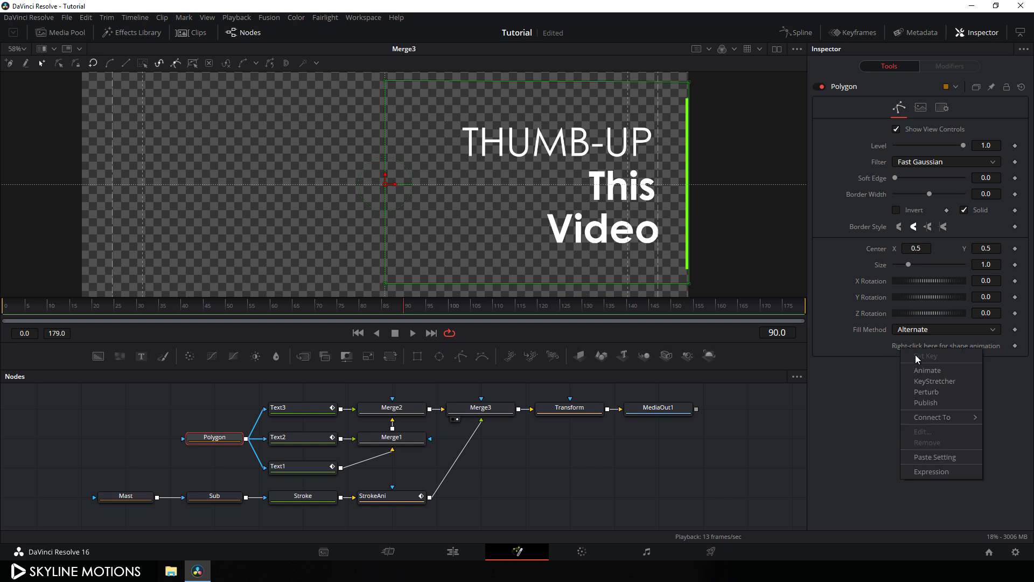
pyautogui.click(921, 369)
# Step: At frame 179, collapse the Polygon mask's outer points onto the central green line and scrub back to check the text hiding
pyautogui.click(727, 315)
pyautogui.moveTo(726, 315); pyautogui.dragTo(844, 315)
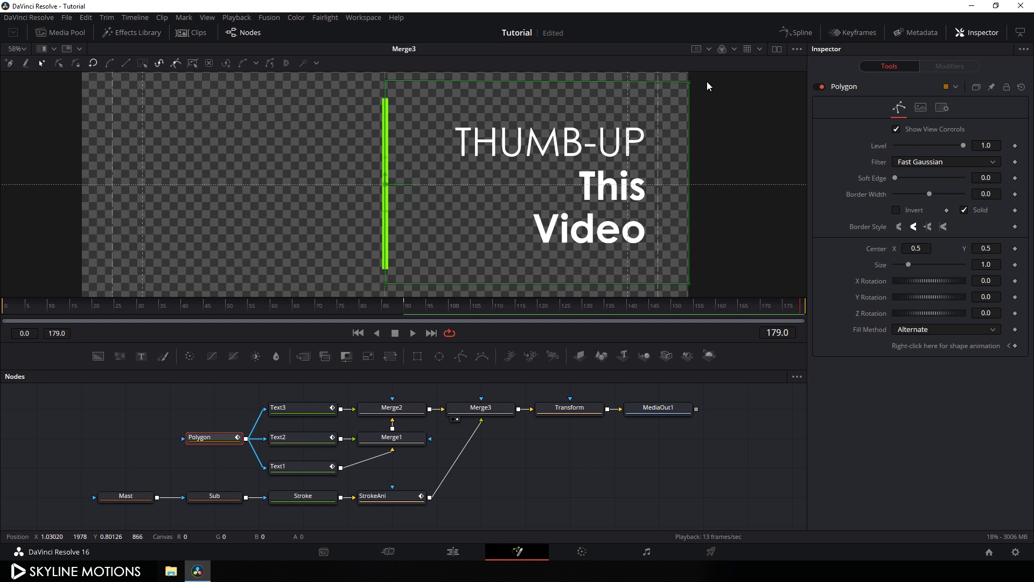
pyautogui.moveTo(705, 76); pyautogui.dragTo(386, 267)
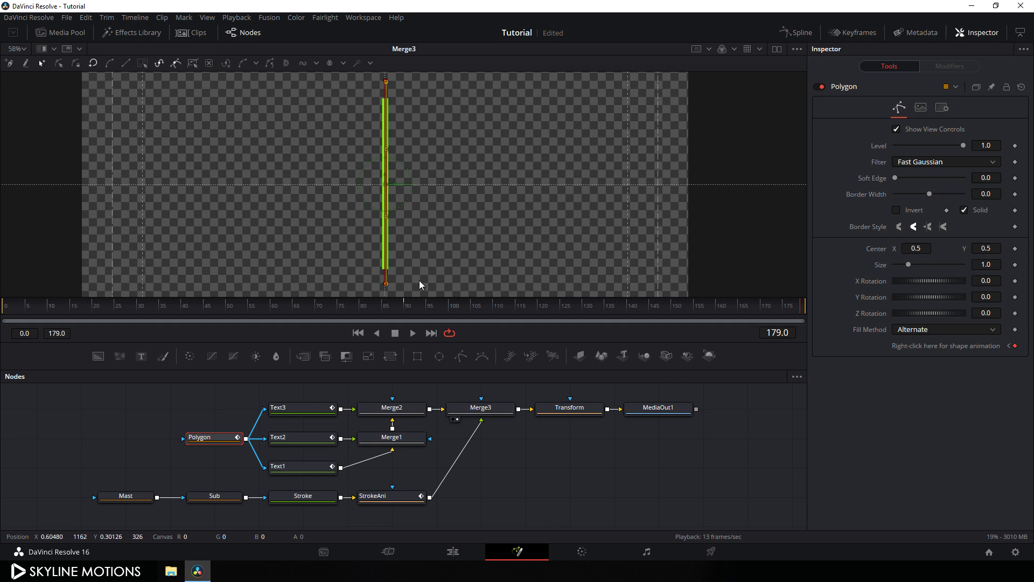
pyautogui.moveTo(392, 305); pyautogui.dragTo(548, 311)
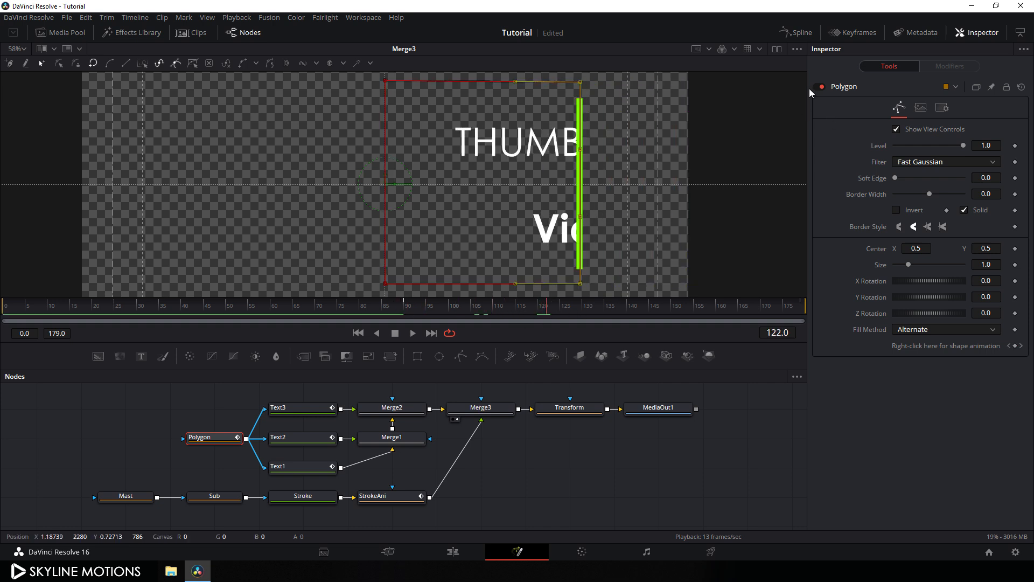
# Step: In the spline editor, show only the Polygon and StrokeAni curves and smooth their keyframes at frames 90 and 179
pyautogui.click(796, 33)
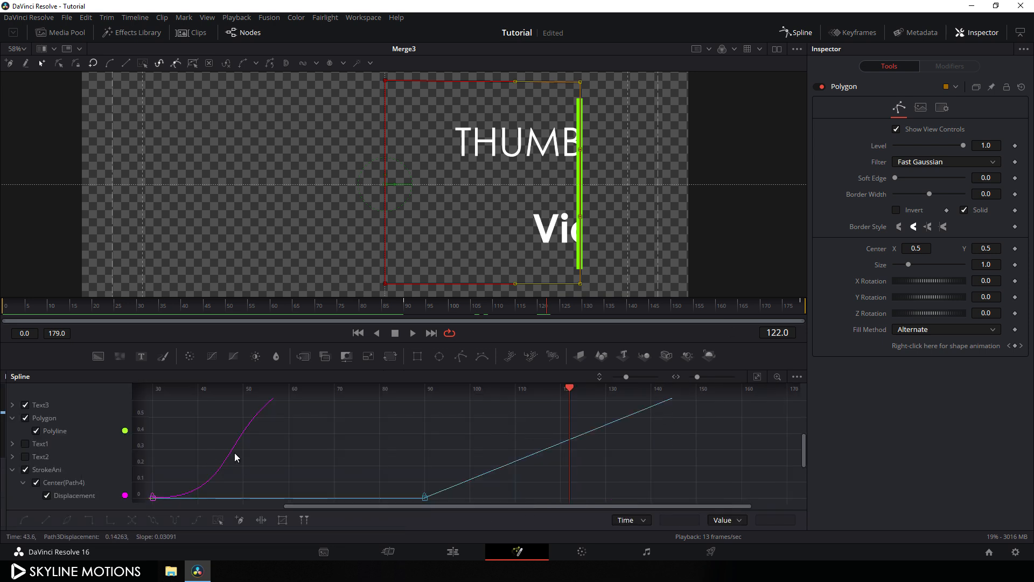
pyautogui.click(11, 419)
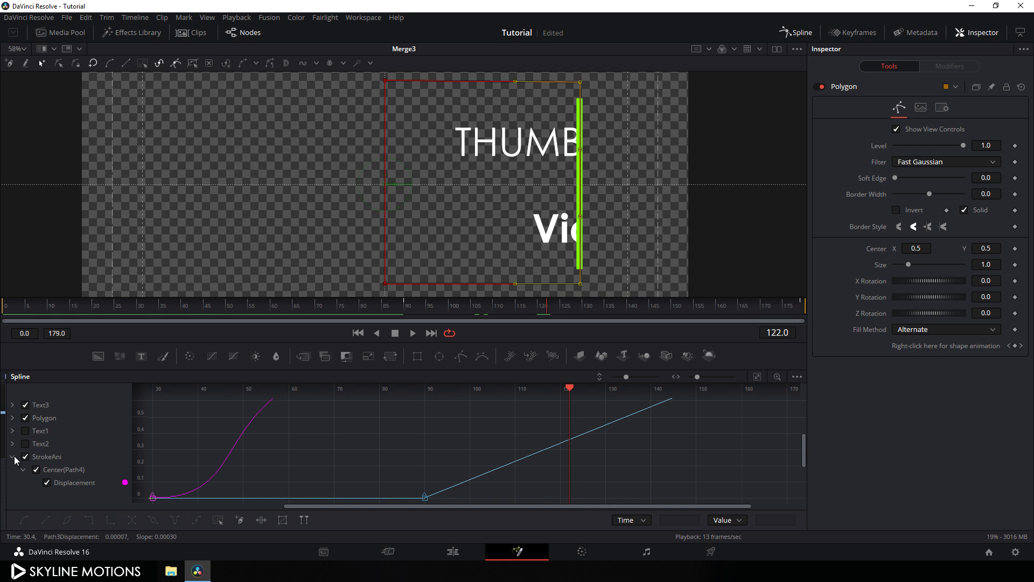
pyautogui.click(12, 457)
pyautogui.click(25, 406)
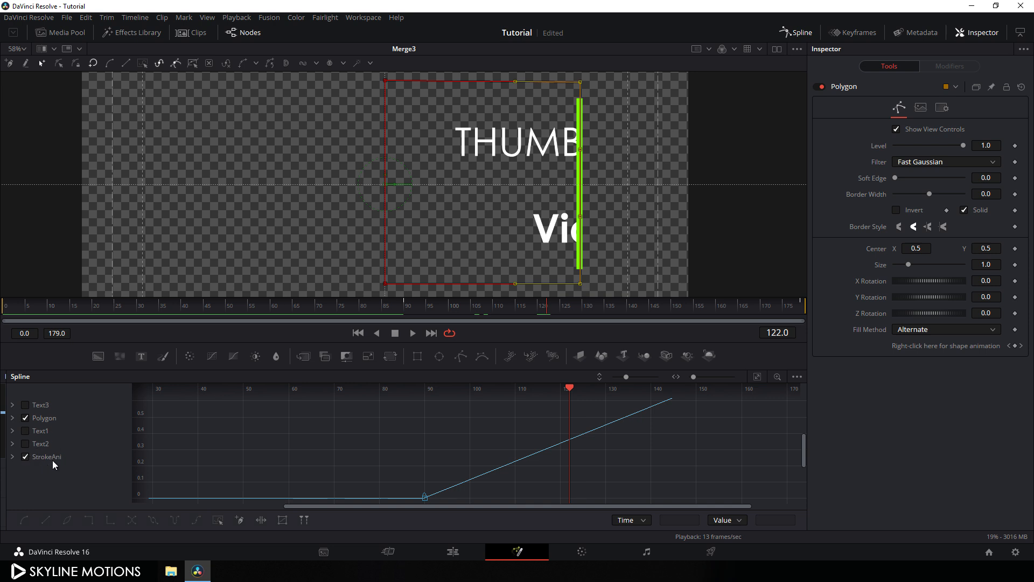
pyautogui.click(758, 376)
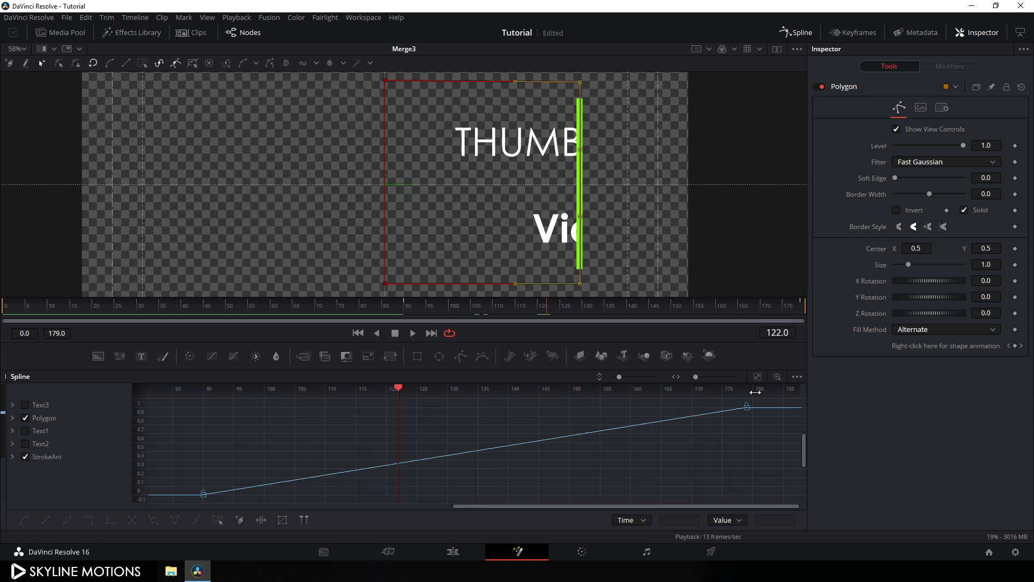
pyautogui.moveTo(764, 401); pyautogui.dragTo(193, 502)
pyautogui.press('s')
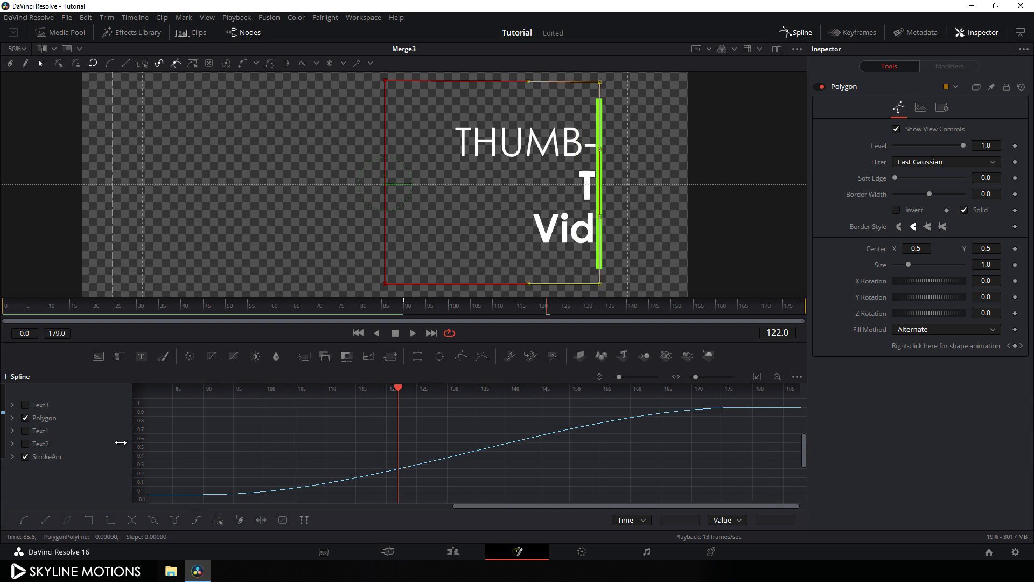
# Step: Isolate the StrokeAni curve and extend the frame 90 keyframe's handle horizontally to frame 179
pyautogui.click(26, 419)
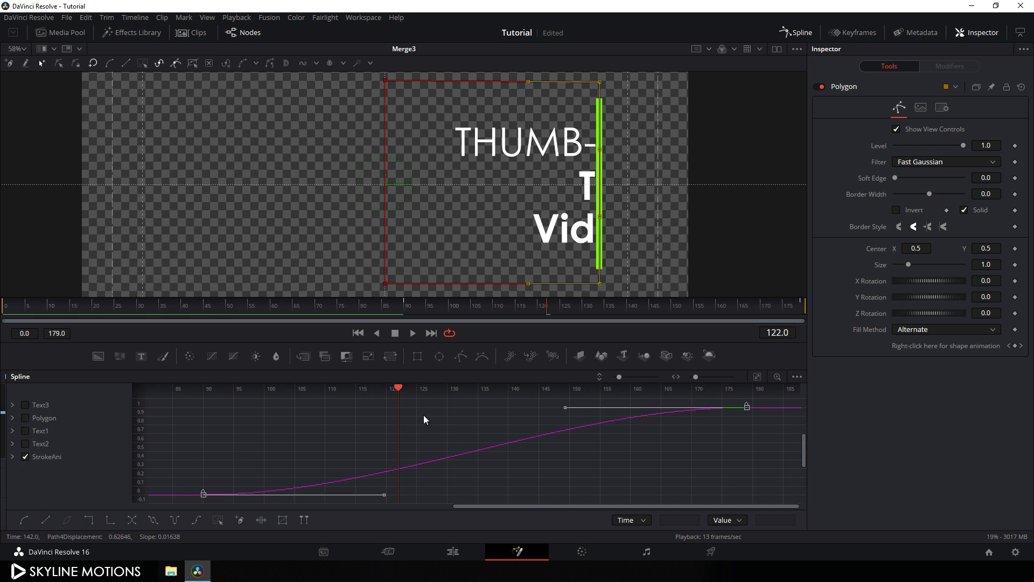
pyautogui.moveTo(399, 393); pyautogui.dragTo(746, 419)
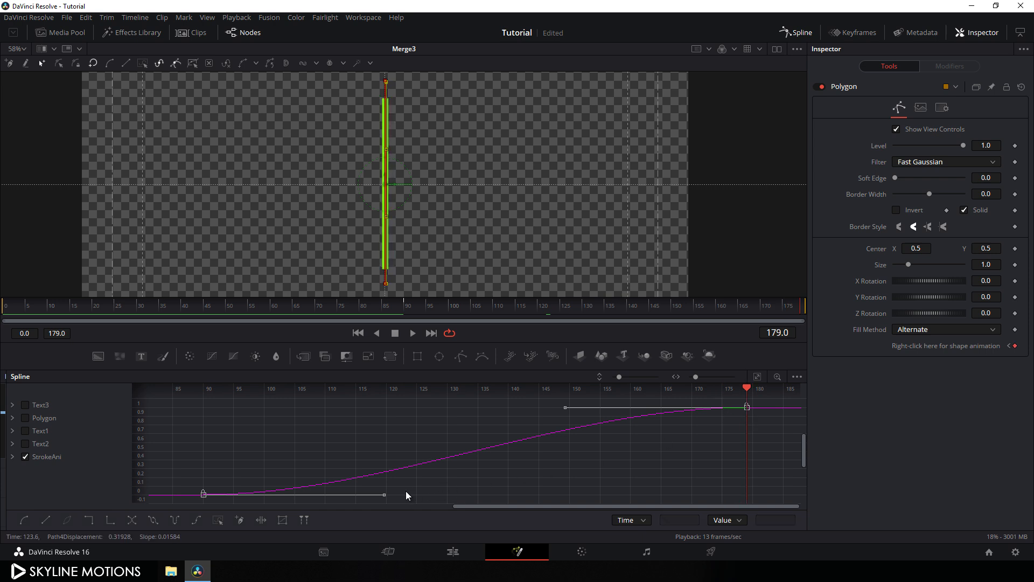
pyautogui.moveTo(381, 497); pyautogui.dragTo(744, 499)
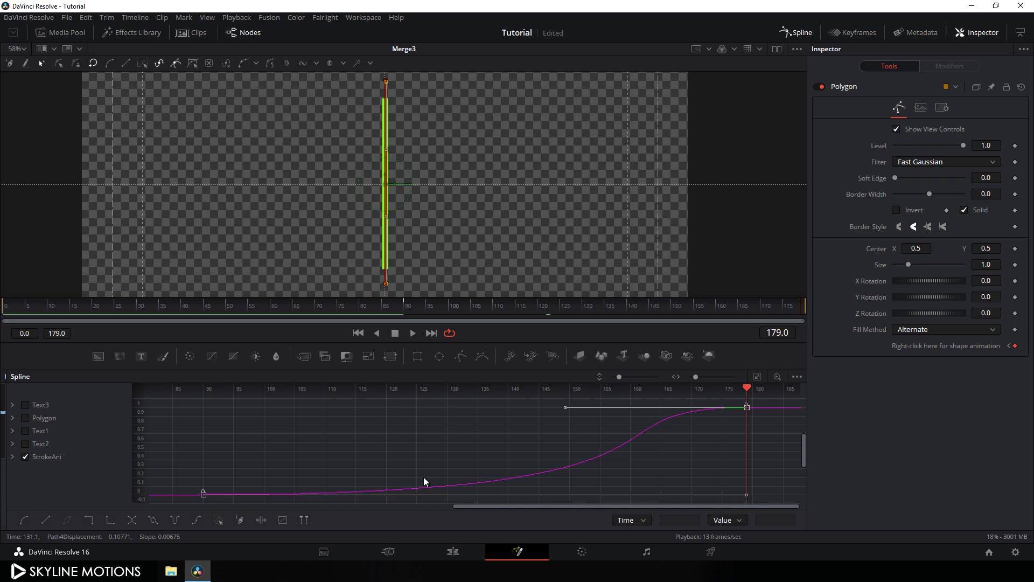
# Step: Isolate the Polygon curve, extend its frame 90 keyframe's handle to frame 179, and close the spline editor
pyautogui.click(24, 456)
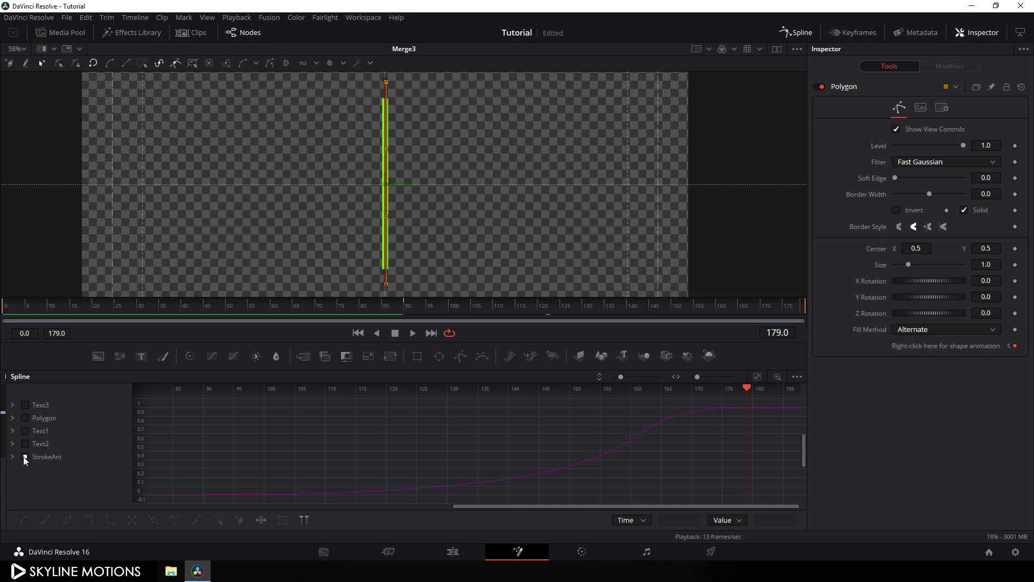
pyautogui.click(25, 418)
pyautogui.click(757, 377)
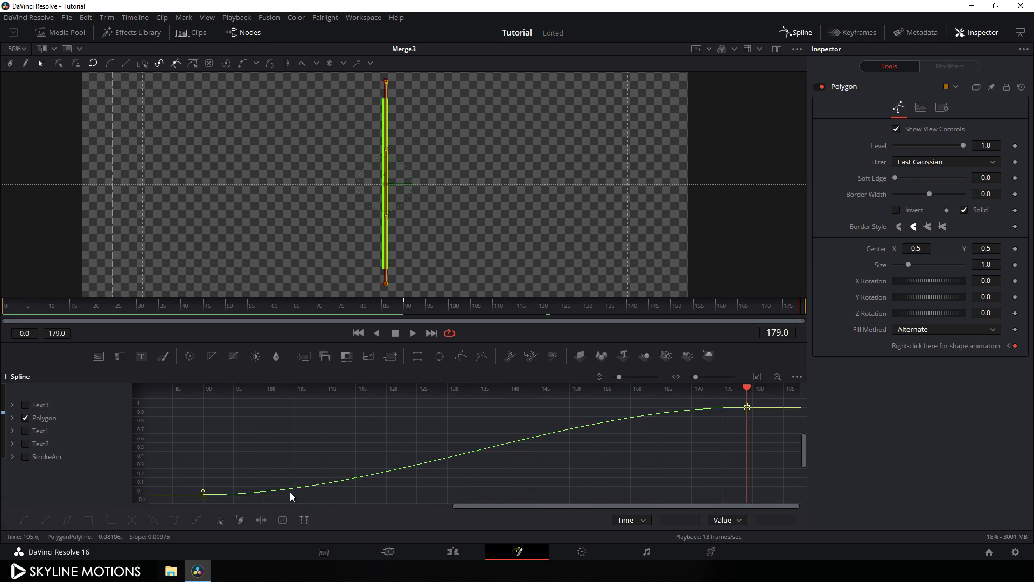
pyautogui.moveTo(219, 470); pyautogui.dragTo(195, 501)
pyautogui.moveTo(383, 496); pyautogui.dragTo(746, 496)
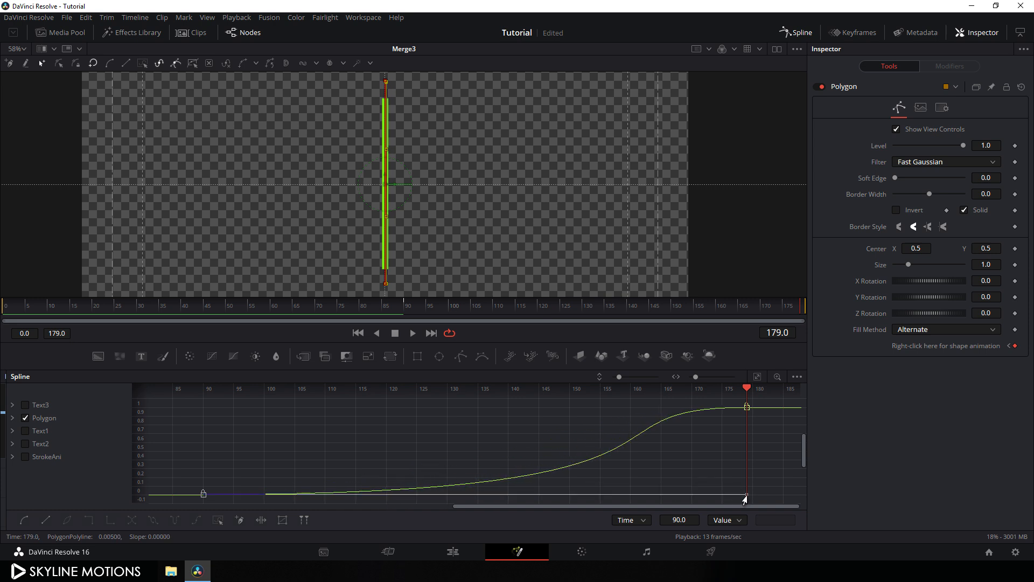
pyautogui.click(796, 32)
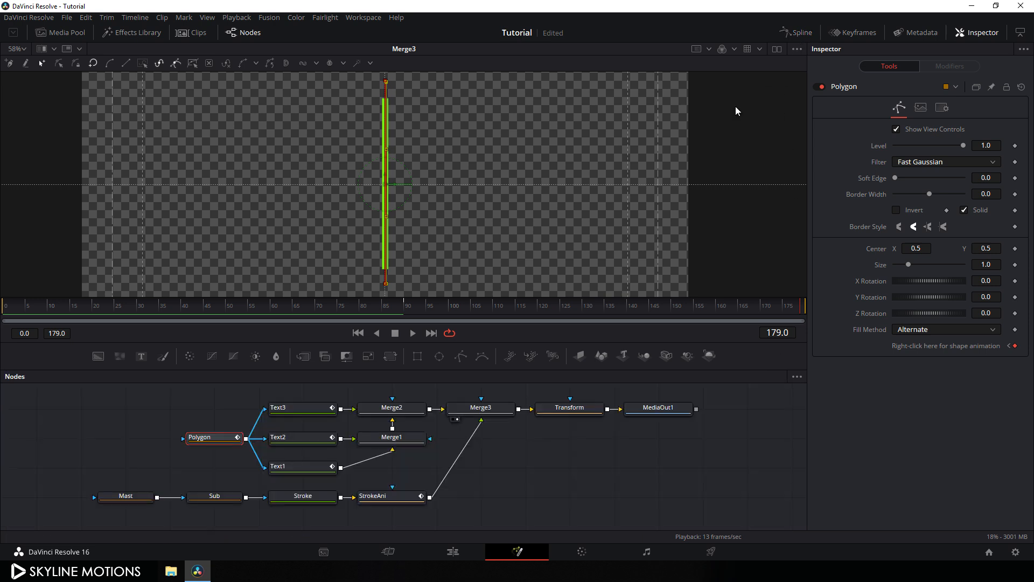
# Step: Preview the end of the second title composition in the Edit page timeline
pyautogui.click(554, 464)
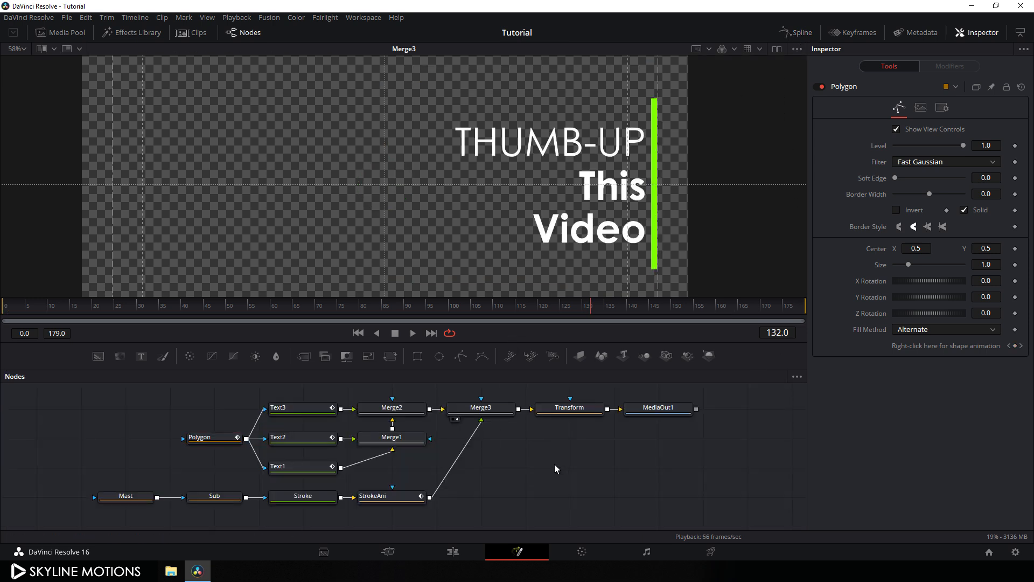
pyautogui.click(453, 552)
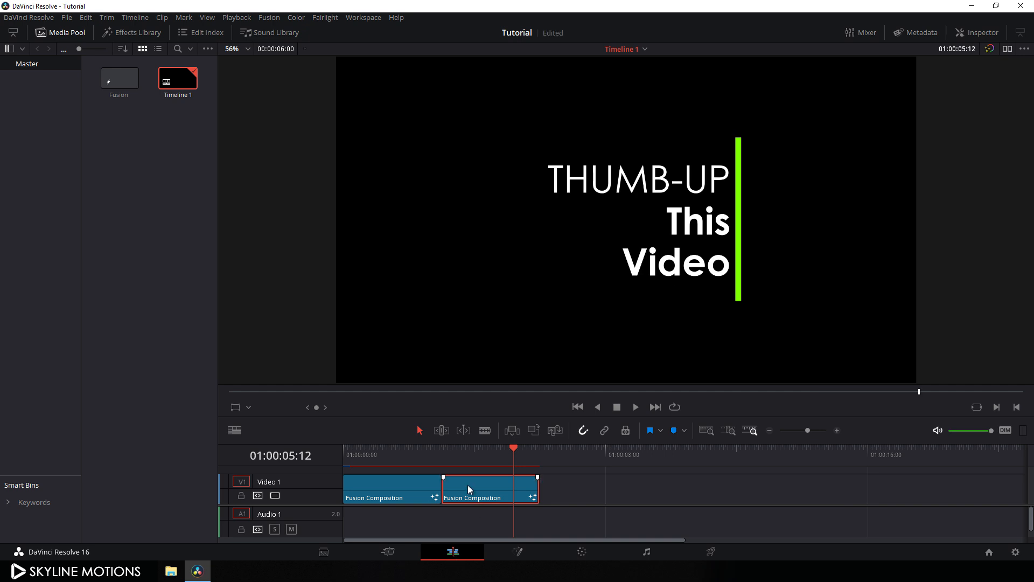
pyautogui.moveTo(479, 454); pyautogui.dragTo(532, 457)
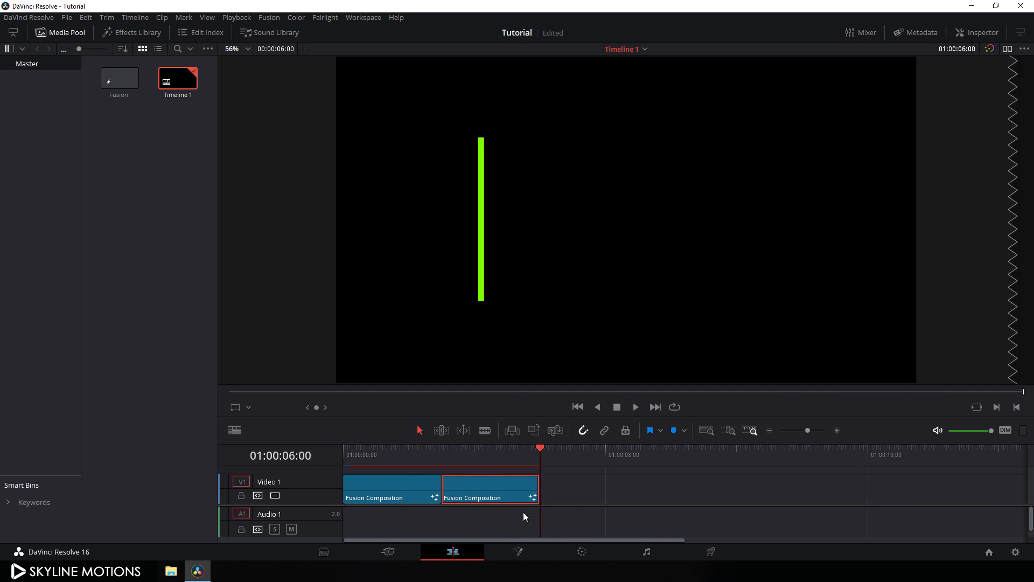
pyautogui.click(487, 457)
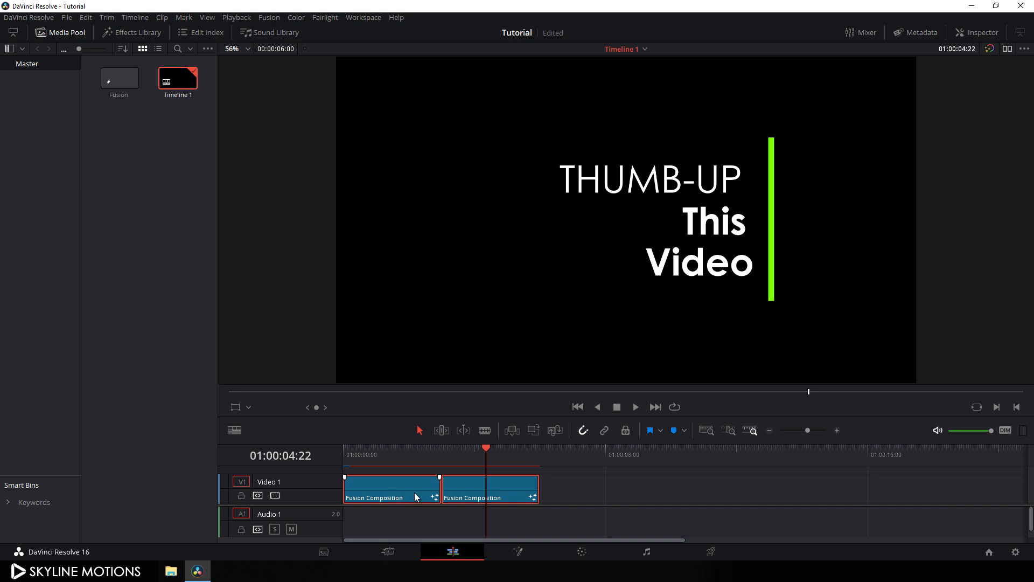
# Step: Copy both Fusion compositions in the timeline and paste the pair twice in succession, starting at 01:00:06:00
pyautogui.click(542, 451)
pyautogui.hotkey('ctrl', 'a')
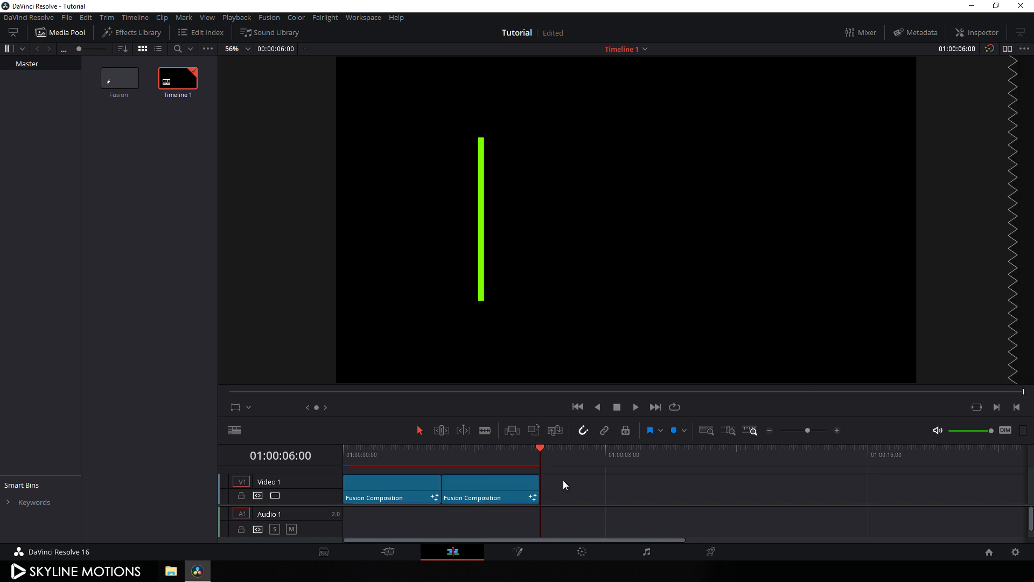
pyautogui.hotkey('ctrl', 'c')
pyautogui.hotkey('ctrl', 'v')
pyautogui.hotkey('ctrl', 'v')
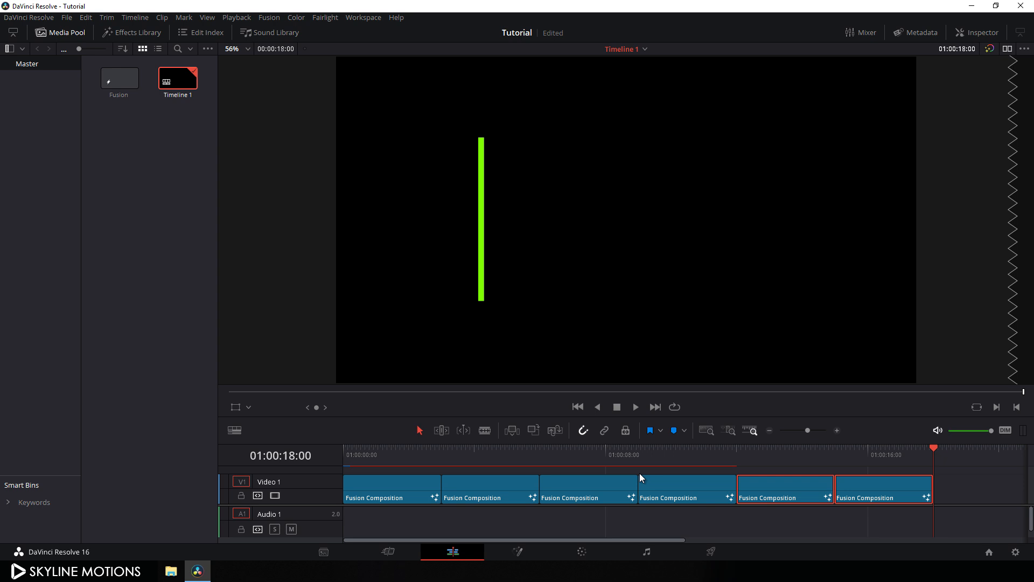
# Step: Open the third timeline clip in Fusion and change the Text1 line to SUBSCRIBE! in the Regular font style
pyautogui.moveTo(890, 453); pyautogui.dragTo(580, 495)
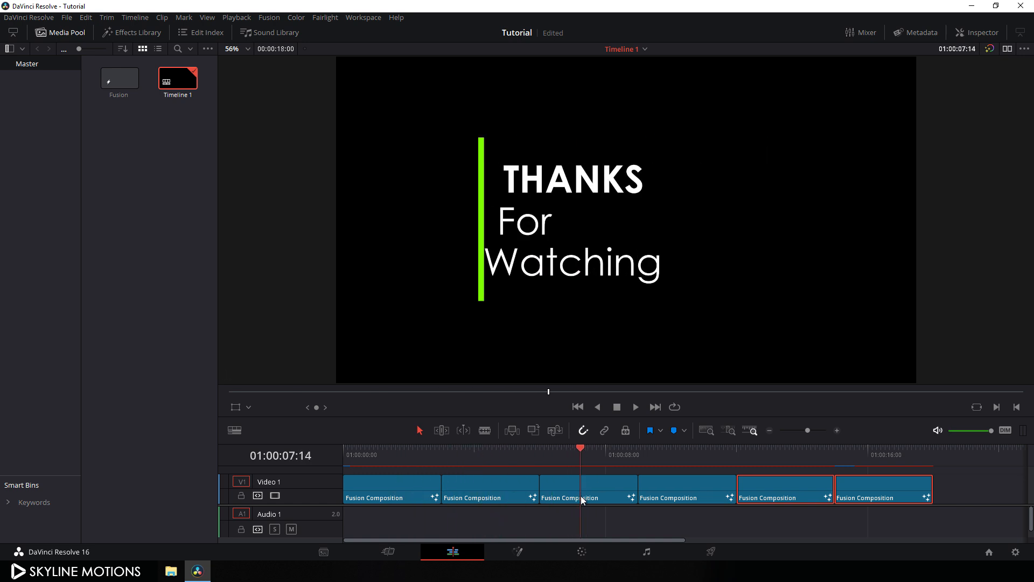
pyautogui.click(520, 555)
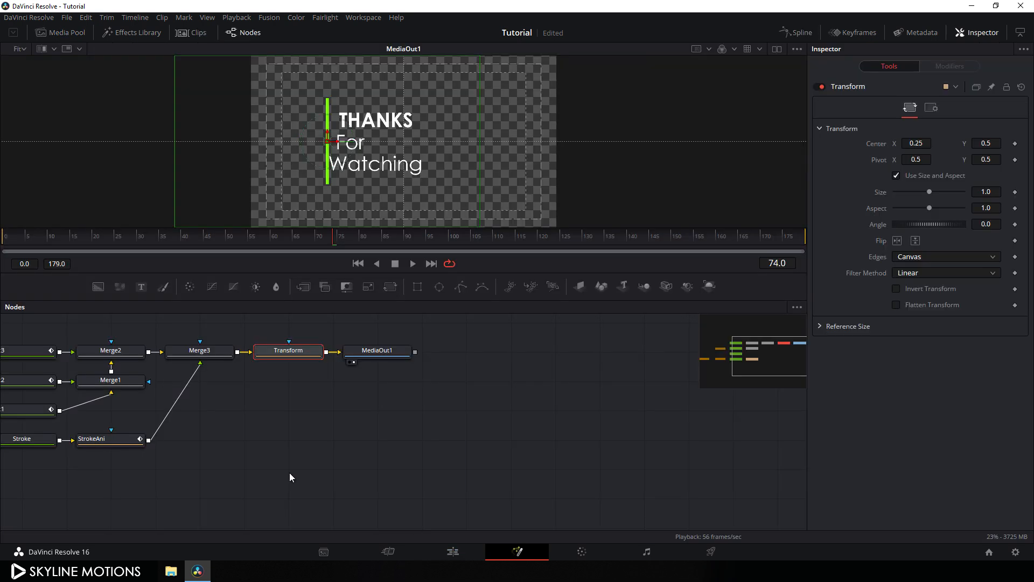
pyautogui.moveTo(297, 457); pyautogui.dragTo(450, 455)
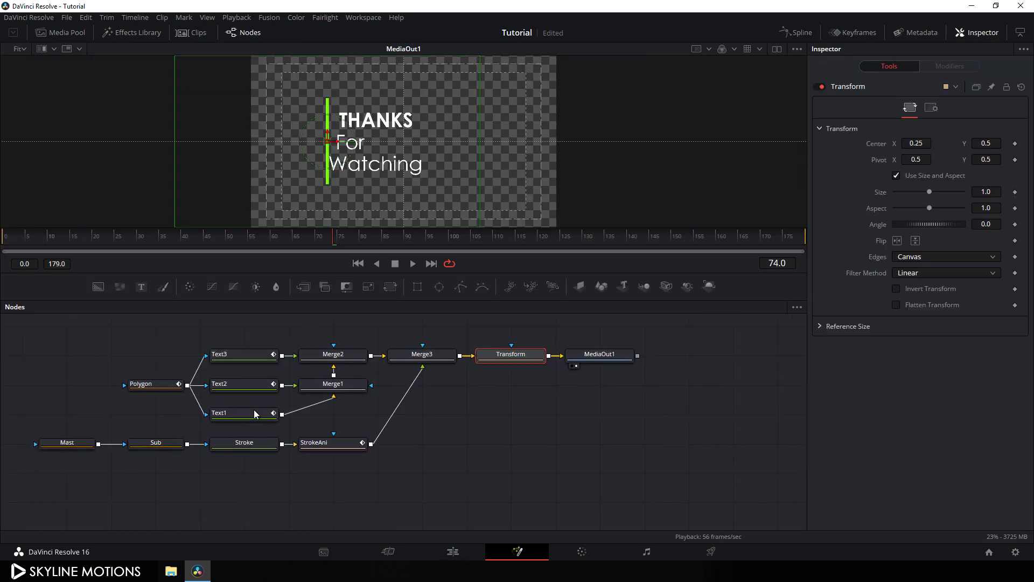
pyautogui.click(238, 419)
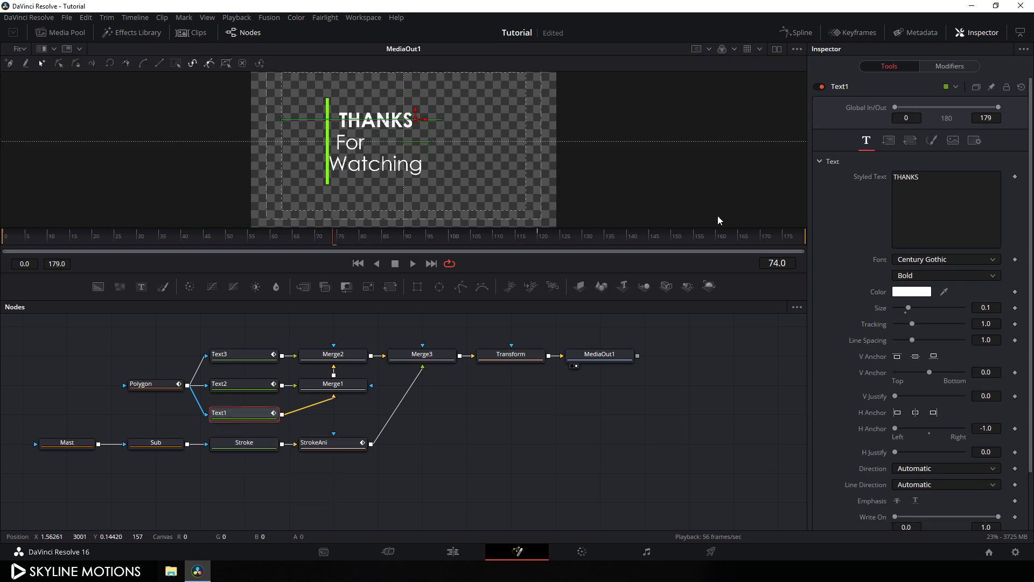
pyautogui.doubleClick(906, 177)
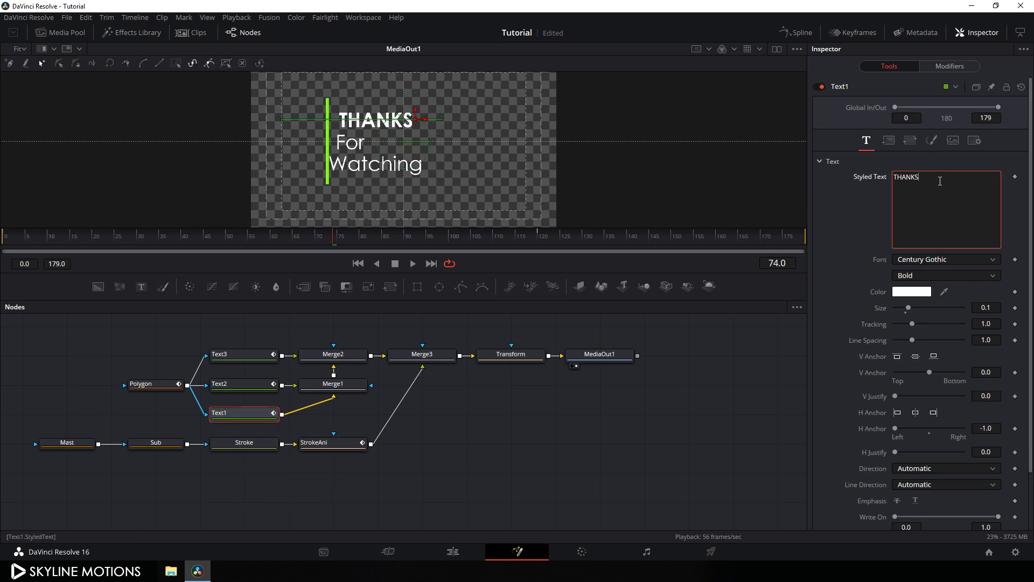
pyautogui.write('SUBSCRIBE!')
pyautogui.click(946, 275)
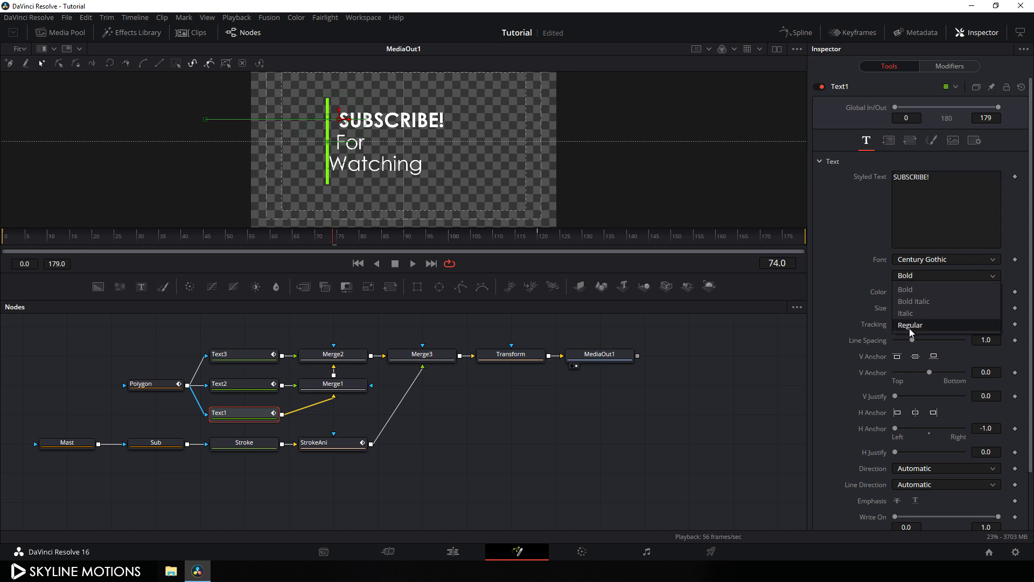
pyautogui.click(969, 330)
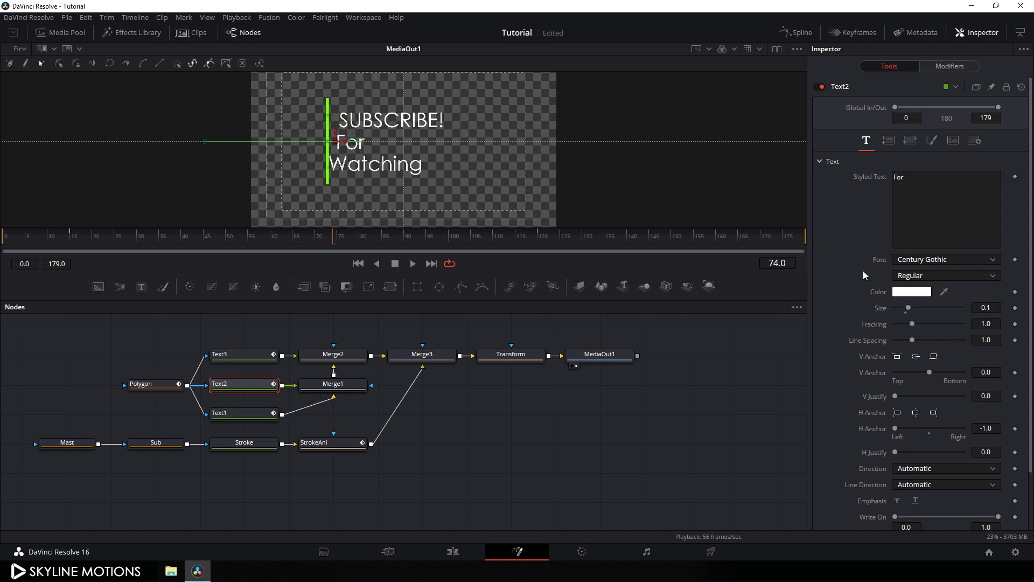
# Step: Change the Text2 line to This and the Text3 line to Channel, and set both to Bold
pyautogui.doubleClick(899, 177)
pyautogui.write('This')
pyautogui.click(242, 355)
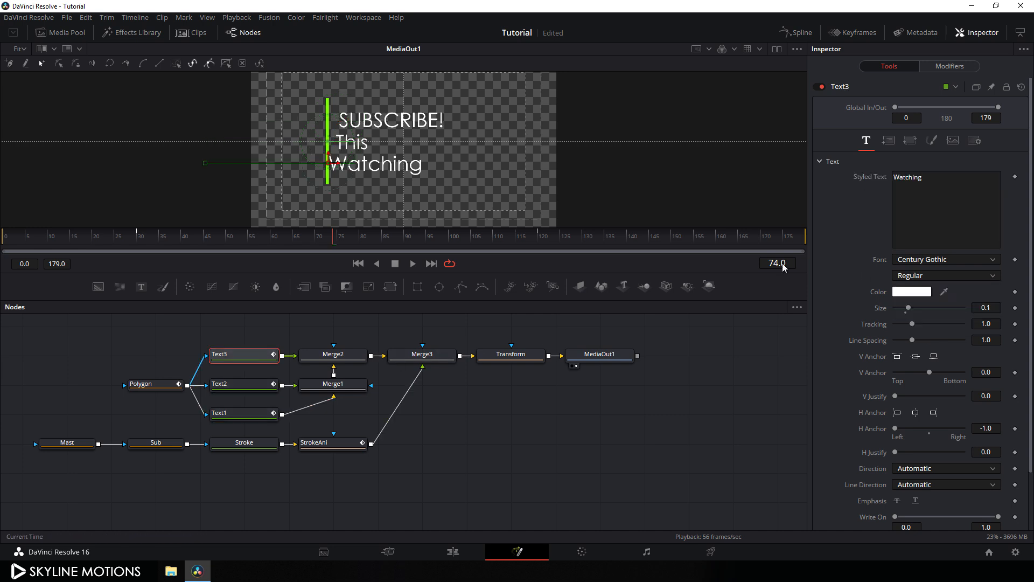
pyautogui.moveTo(924, 178); pyautogui.dragTo(835, 179)
pyautogui.write('Channel')
pyautogui.click(916, 276)
pyautogui.click(913, 289)
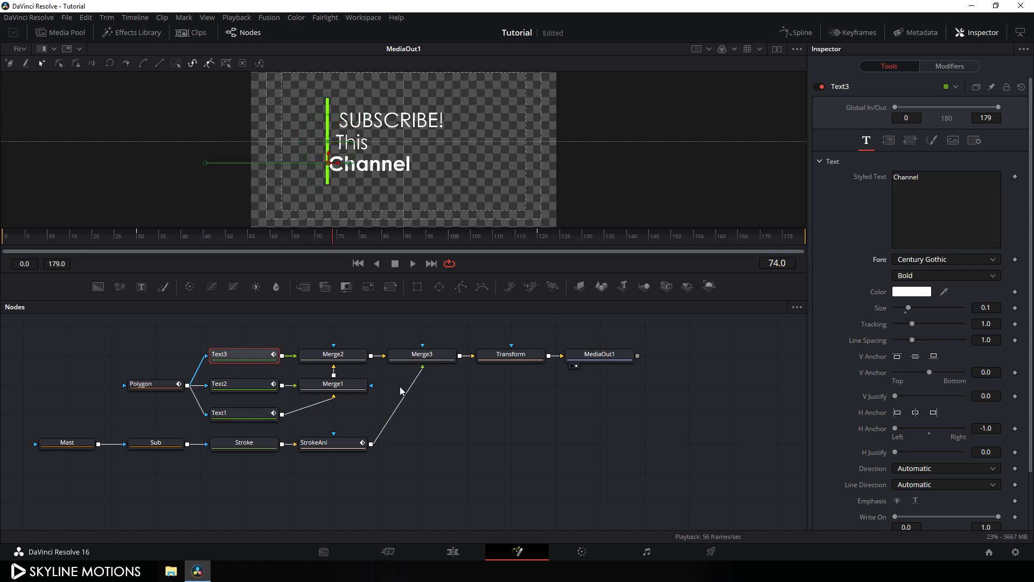
pyautogui.click(242, 384)
pyautogui.click(910, 276)
pyautogui.click(910, 289)
# Step: Open the fourth timeline clip in Fusion and replace its three text lines with TURN ON, The and Bell Icon
pyautogui.click(454, 552)
pyautogui.moveTo(593, 455); pyautogui.dragTo(685, 452)
pyautogui.click(517, 551)
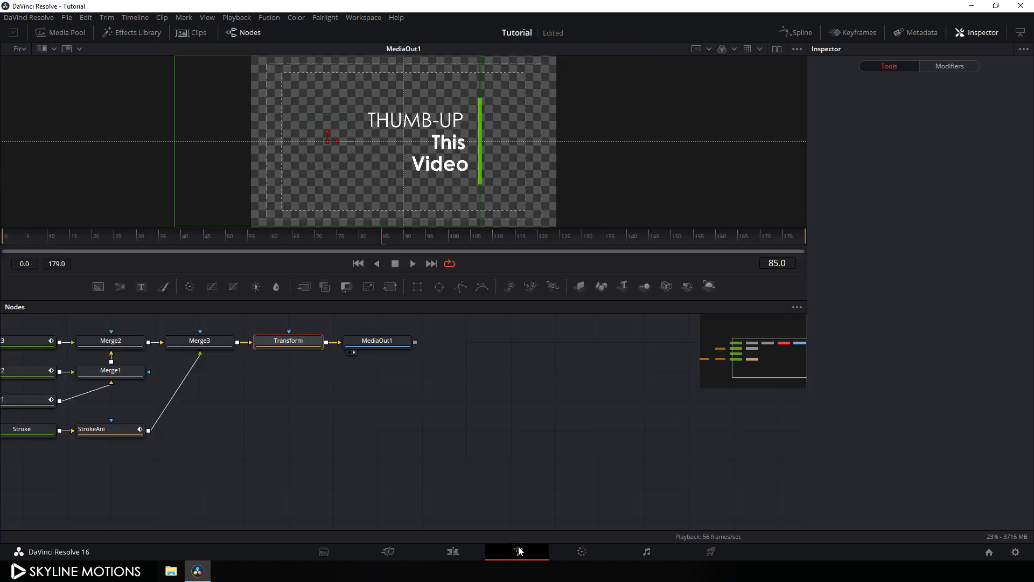
pyautogui.click(264, 425)
pyautogui.moveTo(946, 177); pyautogui.dragTo(878, 178)
pyautogui.write('TURN ON')
pyautogui.click(265, 395)
pyautogui.write('The')
pyautogui.click(271, 365)
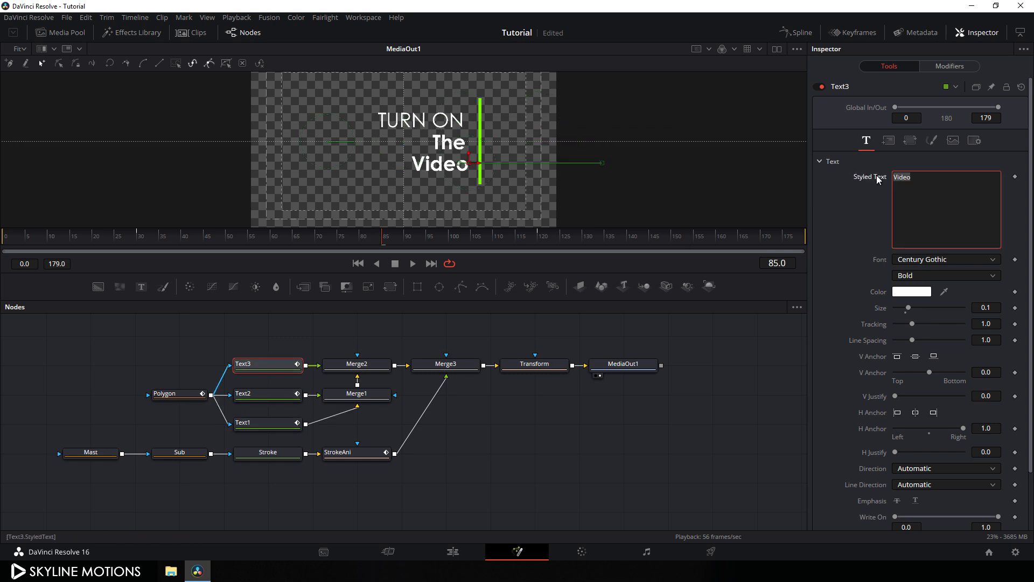
pyautogui.write('Bell Icon')
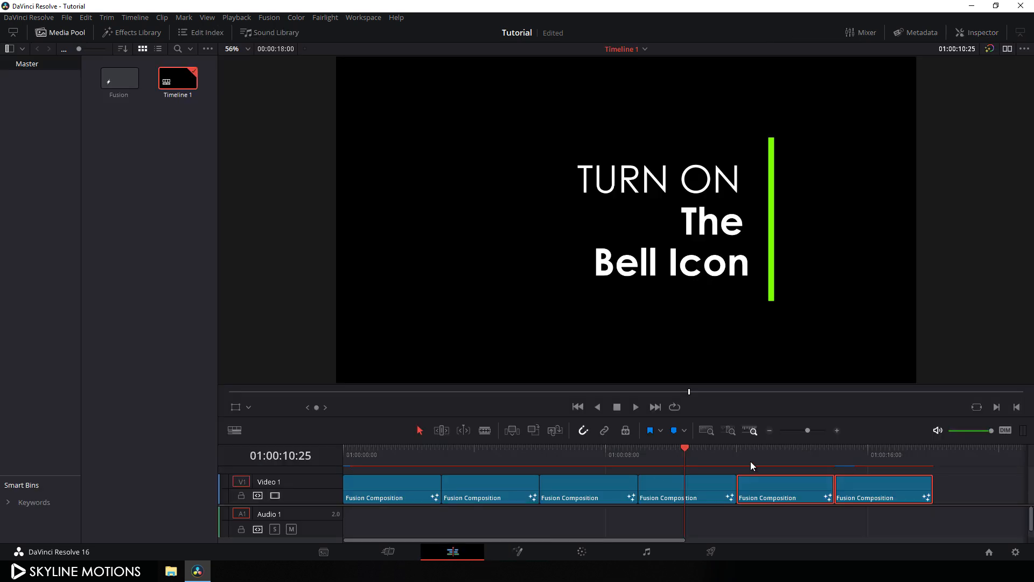
# Step: Open the fifth timeline clip in Fusion and replace its three text lines with LEAVE, Your and Comment
pyautogui.click(783, 458)
pyautogui.click(515, 555)
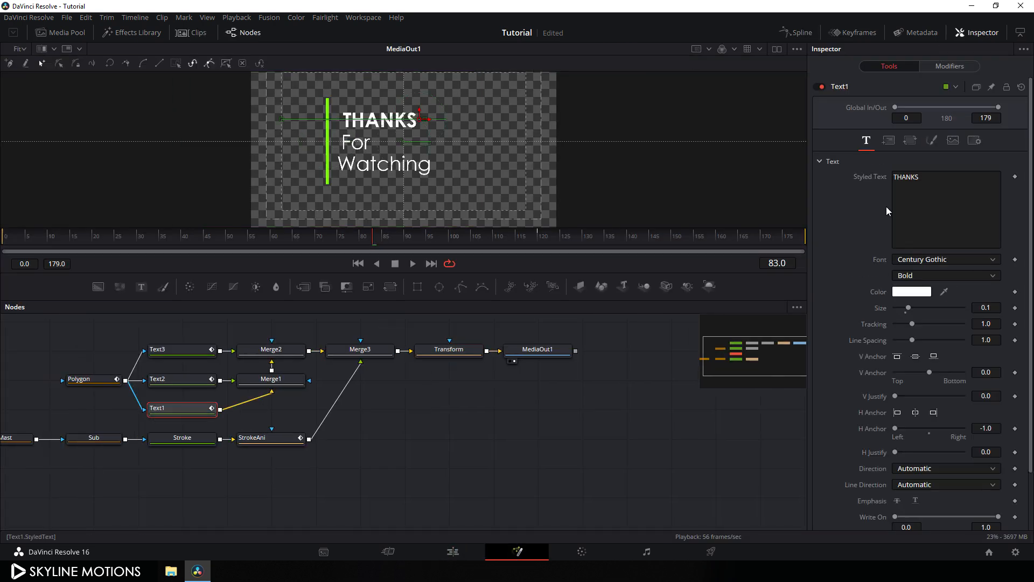
pyautogui.moveTo(918, 176); pyautogui.dragTo(874, 176)
pyautogui.write('LEAVE')
pyautogui.click(177, 379)
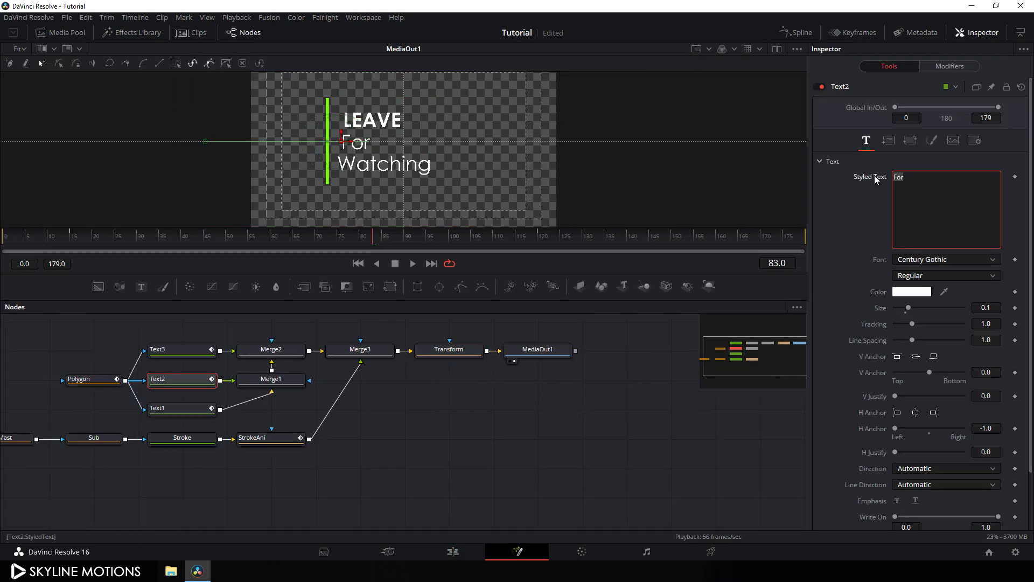
pyautogui.write('Your')
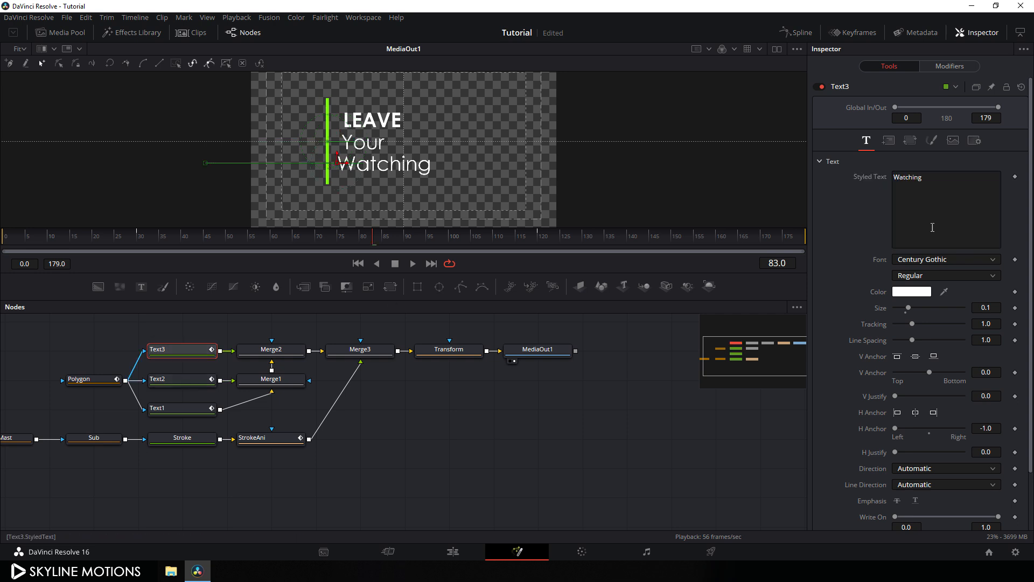
pyautogui.moveTo(923, 177); pyautogui.dragTo(862, 179)
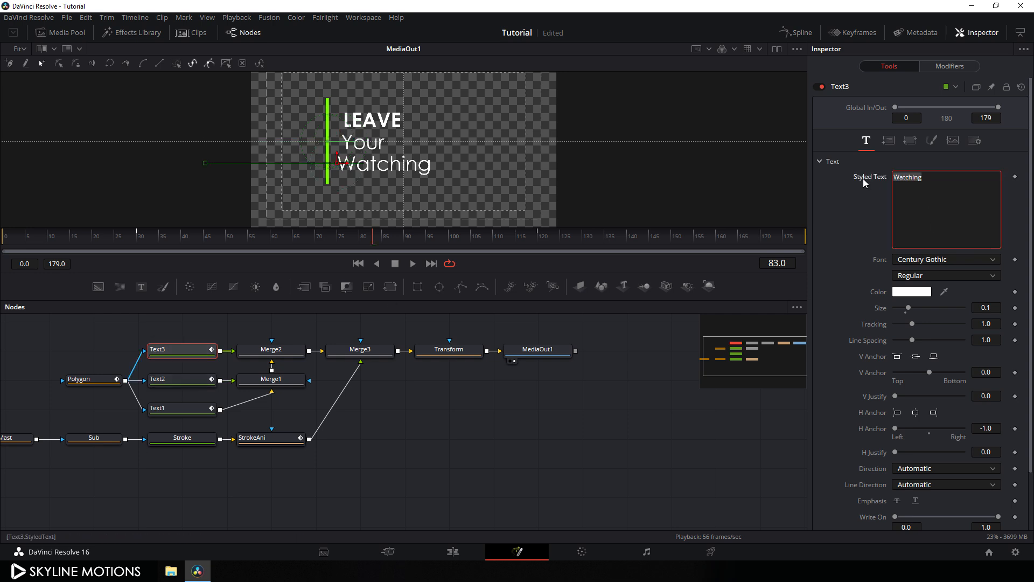
pyautogui.write('Comment')
# Step: Open the sixth timeline clip in Fusion and change its Text1 line to SHARE
pyautogui.click(453, 551)
pyautogui.click(878, 455)
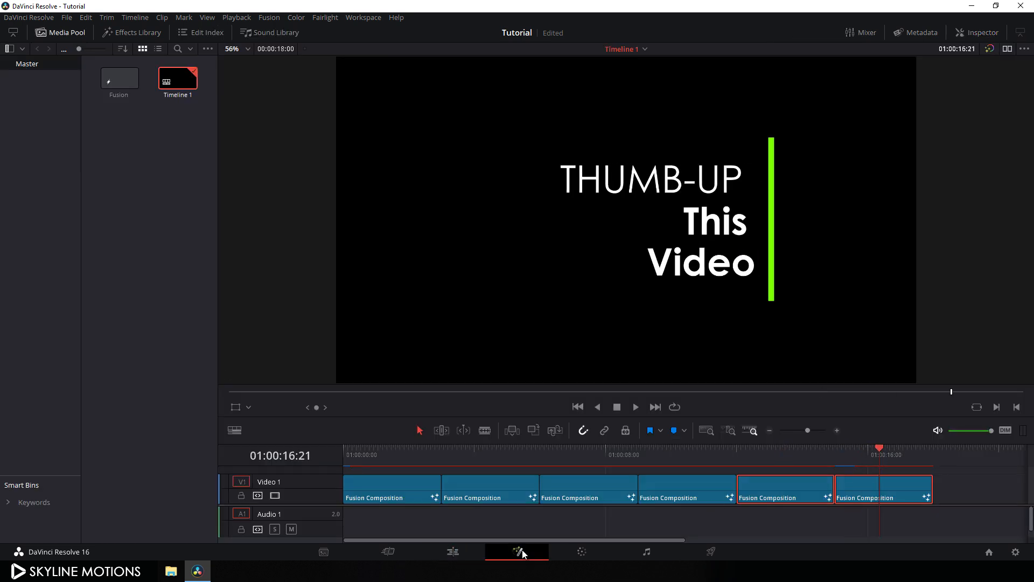
pyautogui.click(517, 551)
pyautogui.click(135, 433)
pyautogui.write('SHARE')
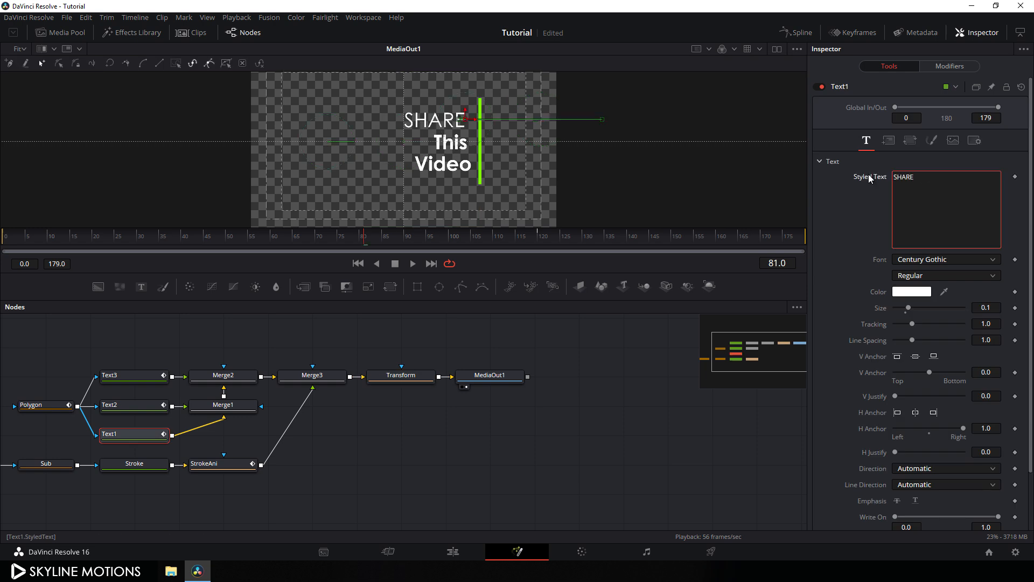
# Step: Open the first timeline clip in Fusion and rename the Mast node to Mask
pyautogui.click(462, 547)
pyautogui.moveTo(395, 458); pyautogui.dragTo(384, 482)
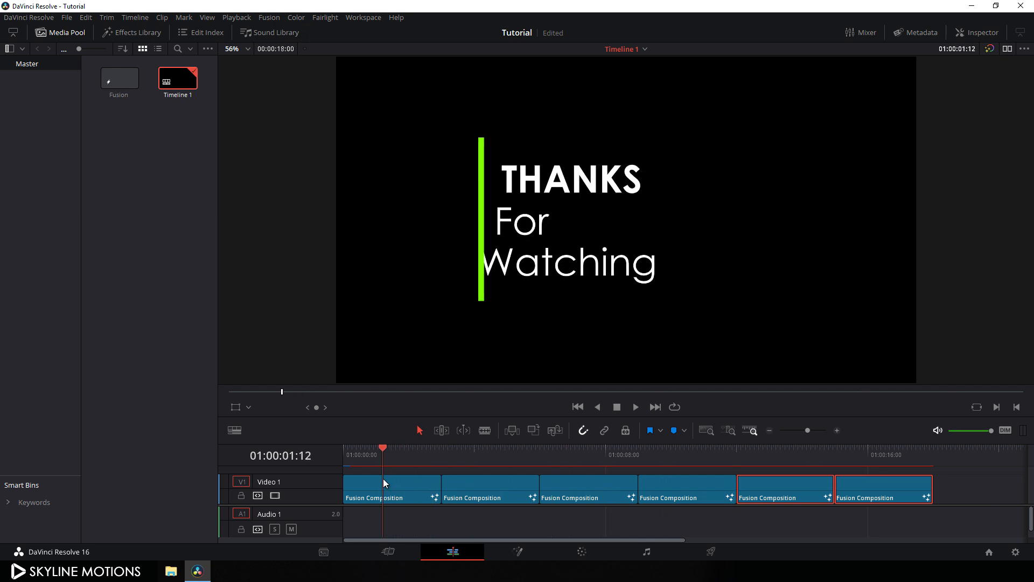
pyautogui.click(518, 552)
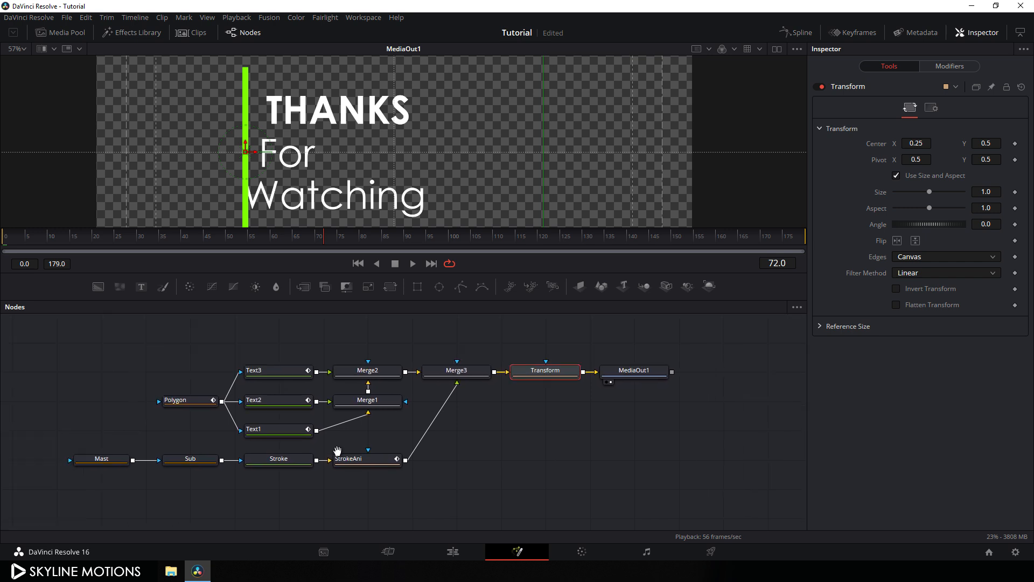
pyautogui.click(98, 462)
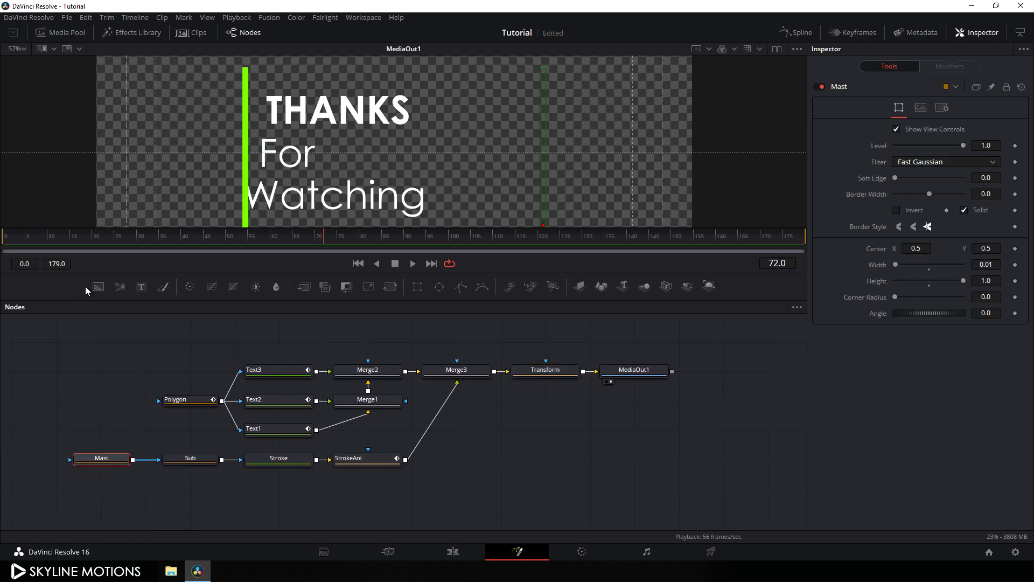
# Step: Keyframe the Mask node's Height at 1.0 on frame 60 and at 0.0 on frame 0
pyautogui.moveTo(76, 246); pyautogui.dragTo(273, 245)
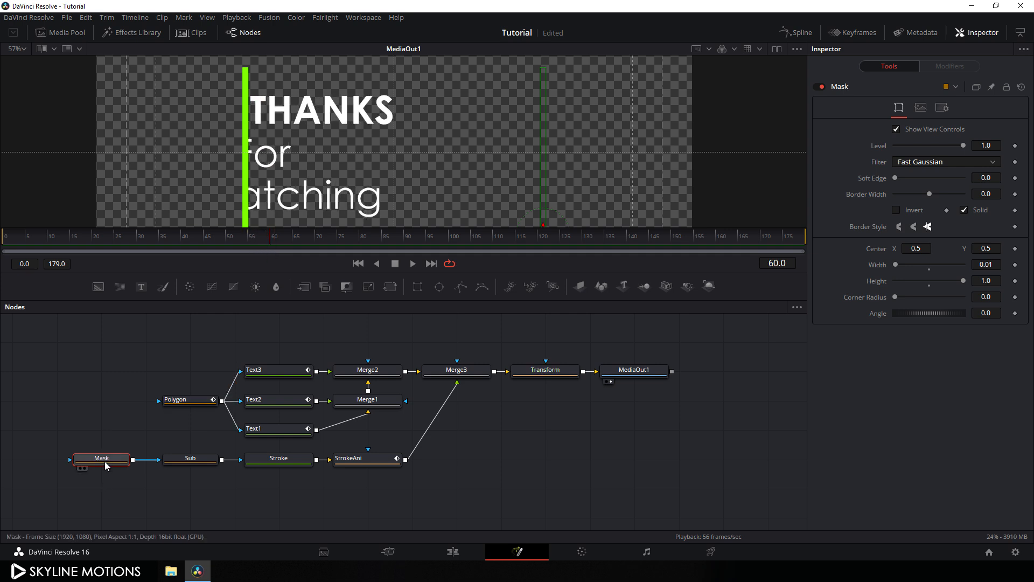
pyautogui.rightClick(875, 283)
pyautogui.click(901, 289)
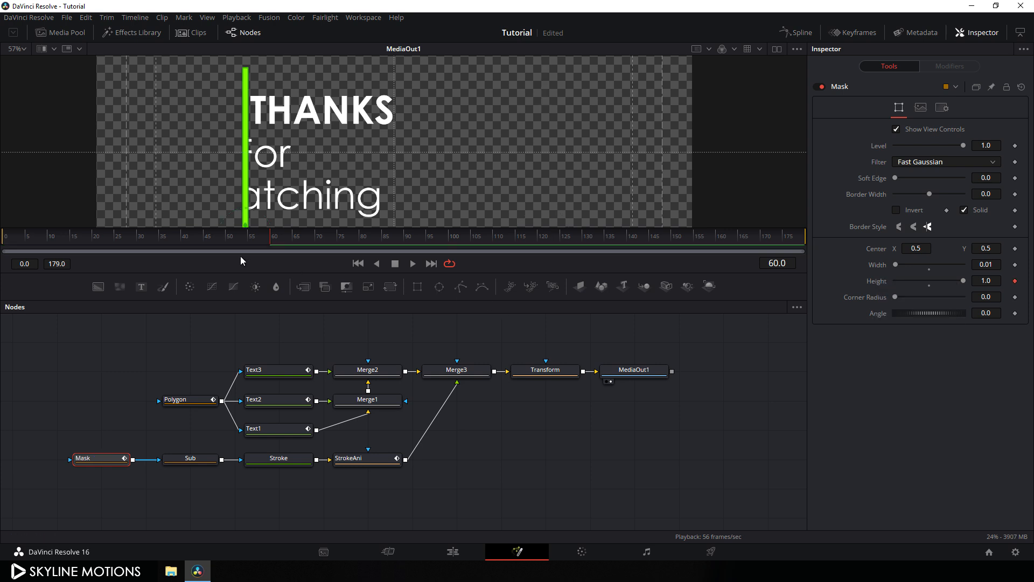
pyautogui.moveTo(245, 240); pyautogui.dragTo(3, 256)
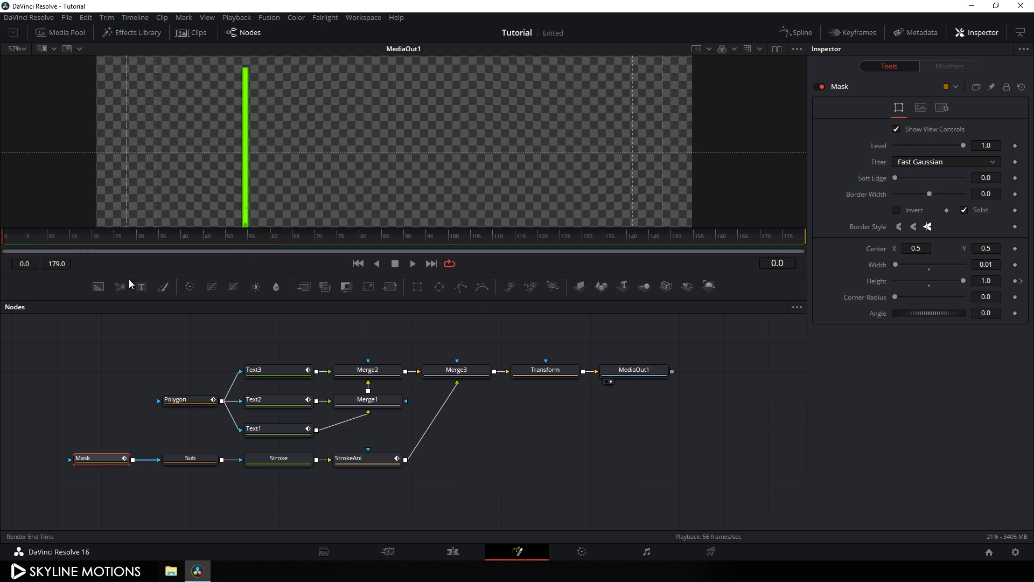
pyautogui.moveTo(963, 281); pyautogui.dragTo(888, 288)
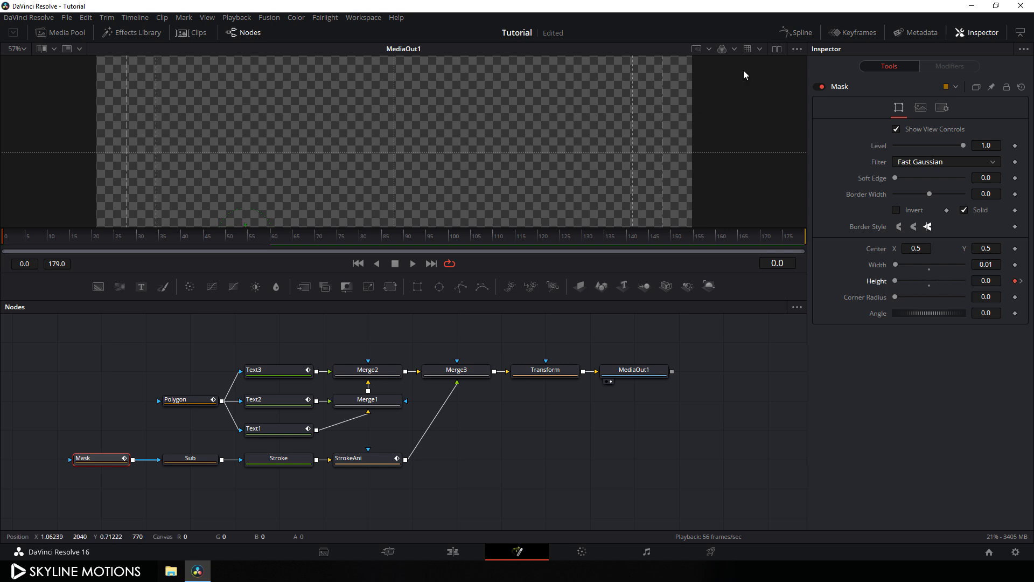
# Step: Isolate the Mask Height curve in the spline editor, smooth both keyframes and stretch the frame 60 keyframe's handle back to frame 0
pyautogui.click(799, 34)
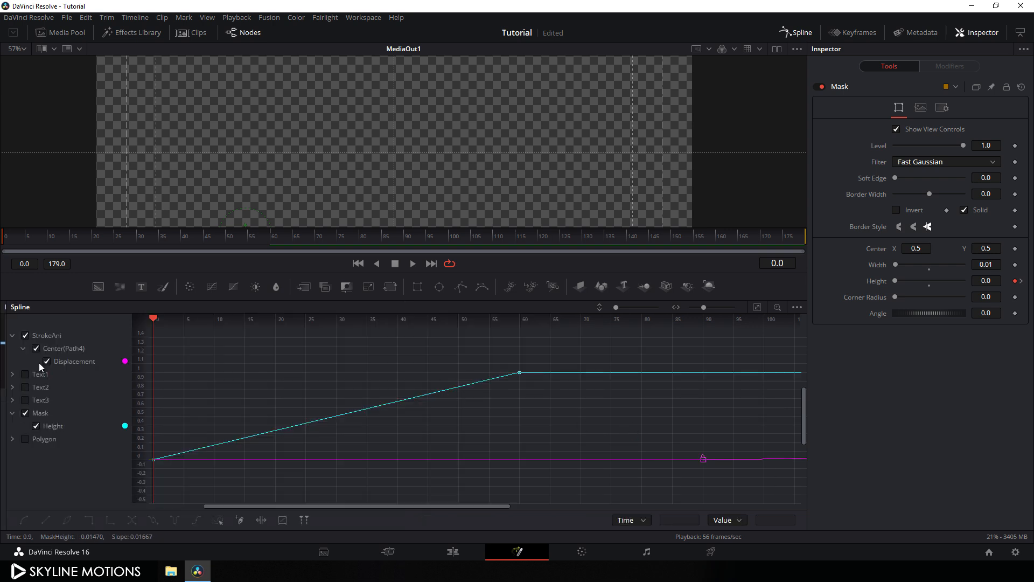
pyautogui.click(24, 335)
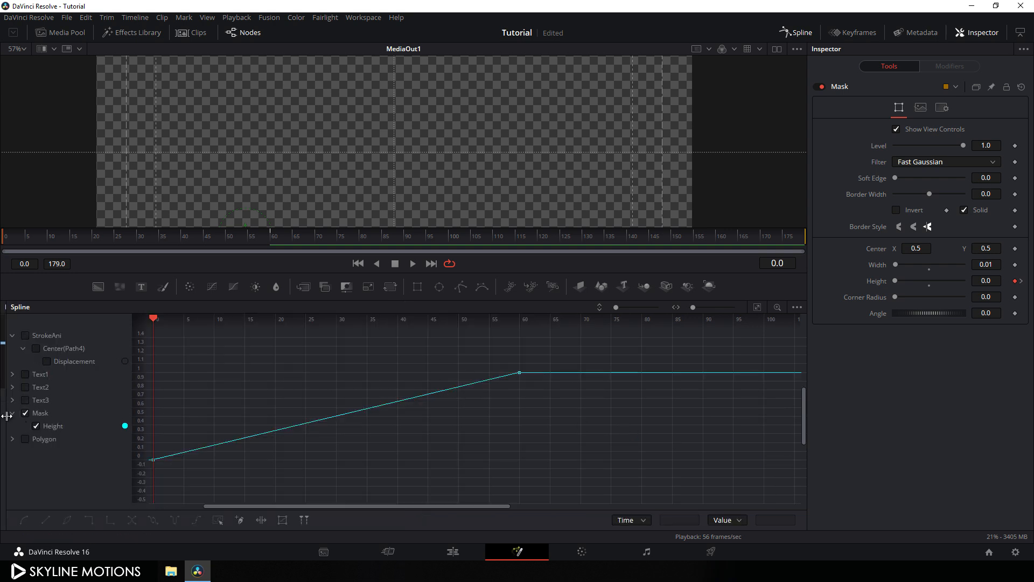
pyautogui.click(756, 306)
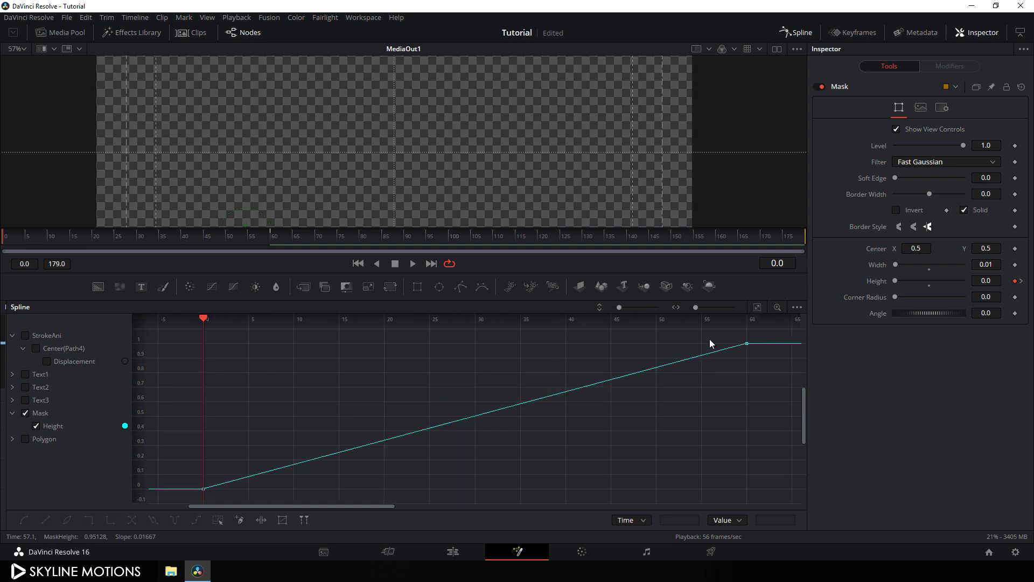
pyautogui.moveTo(765, 334); pyautogui.dragTo(209, 470)
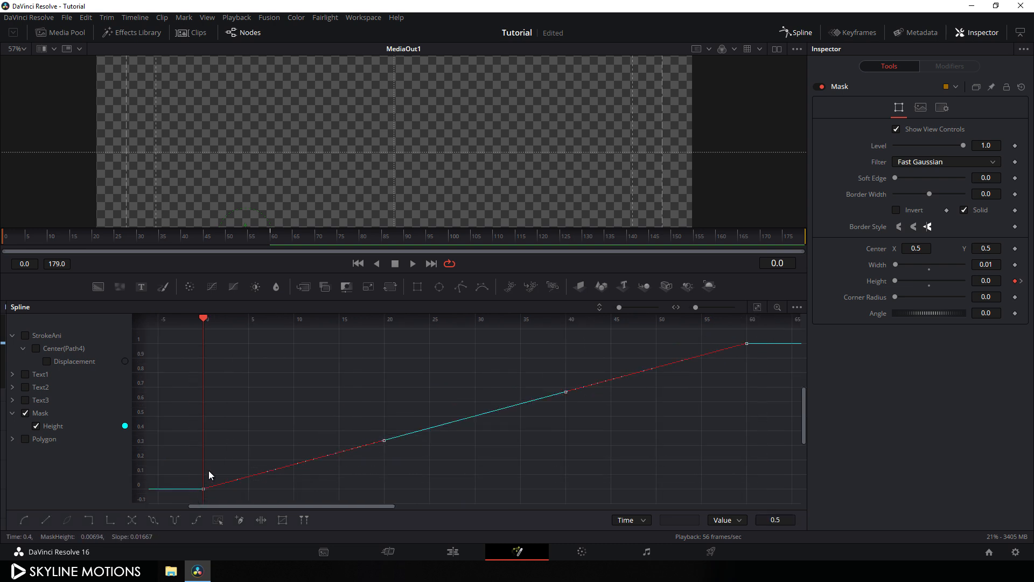
pyautogui.press('s')
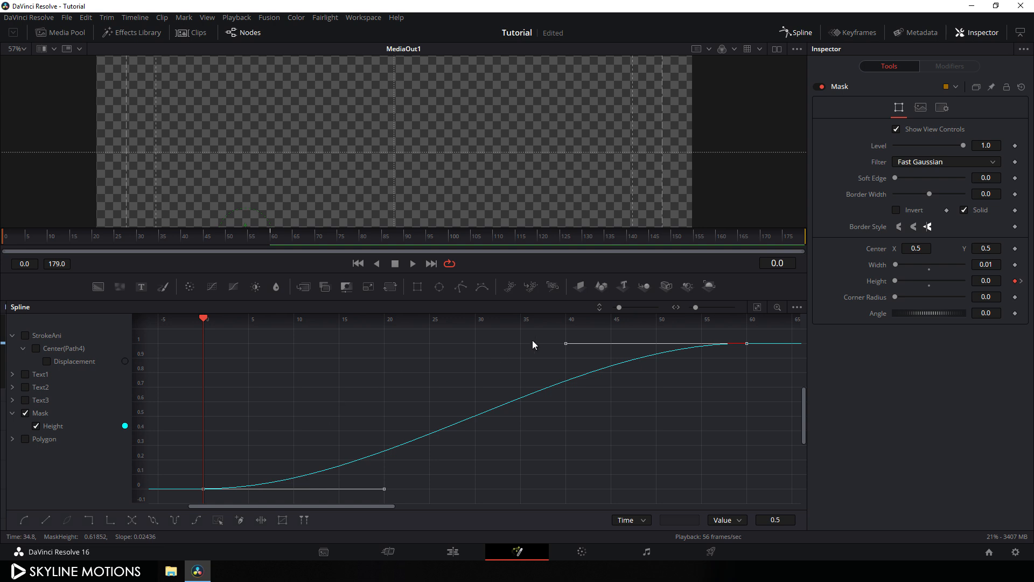
pyautogui.moveTo(562, 347); pyautogui.dragTo(201, 347)
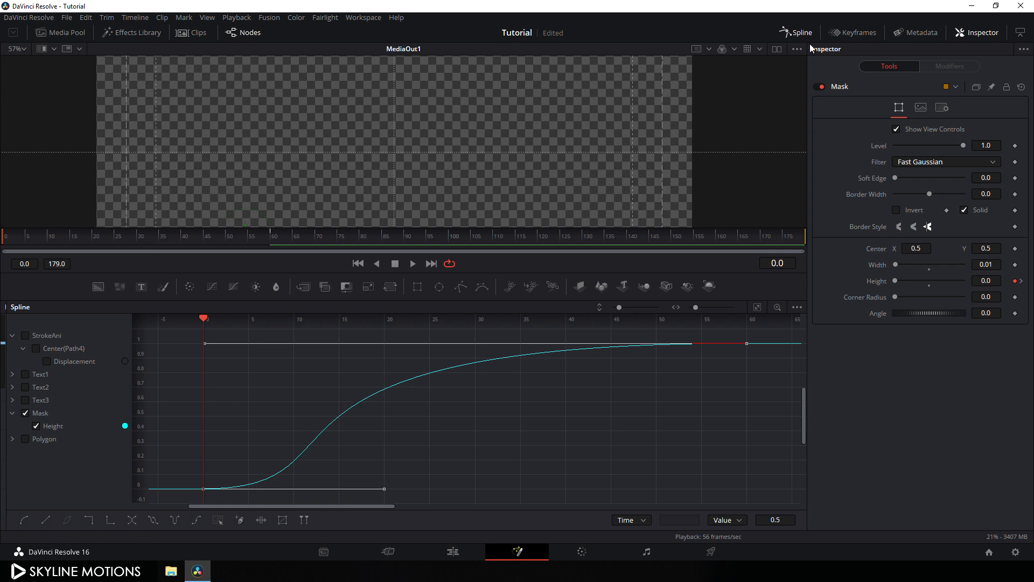
pyautogui.click(797, 36)
# Step: Return to the edit timeline and change the sixth clip's duration to 4 seconds (00:00:04:00)
pyautogui.click(452, 551)
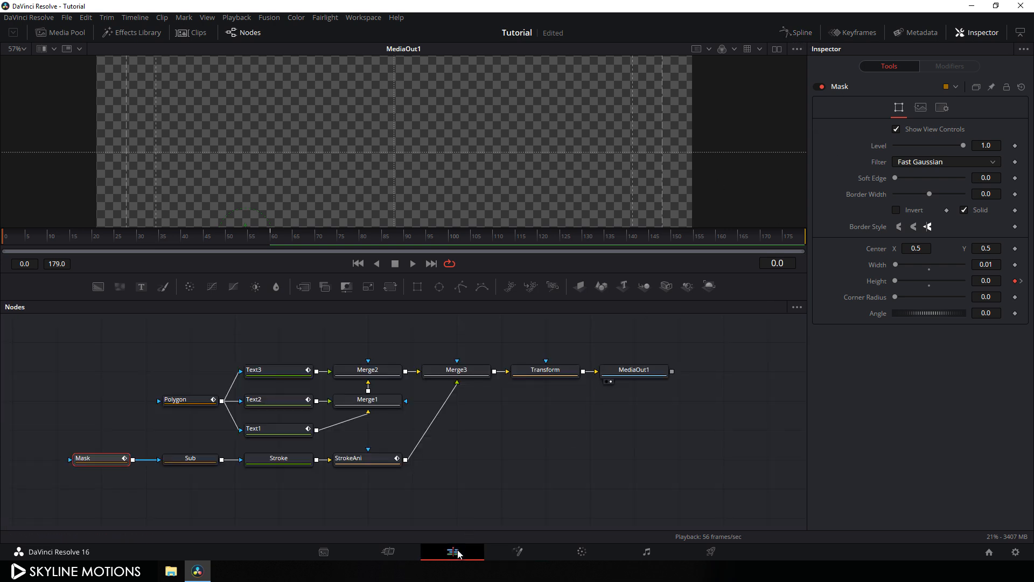
pyautogui.moveTo(351, 454); pyautogui.dragTo(898, 472)
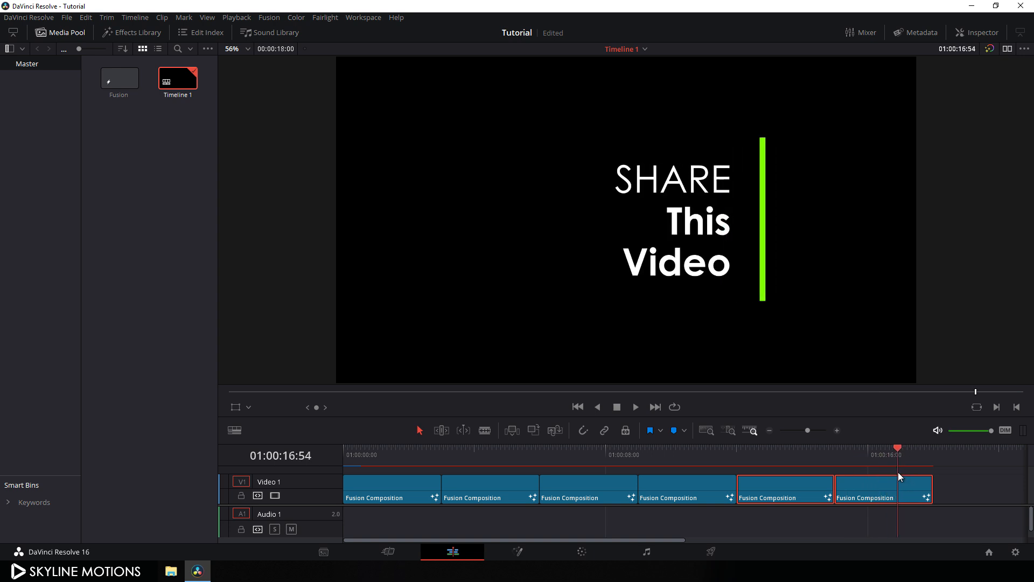
pyautogui.click(877, 496)
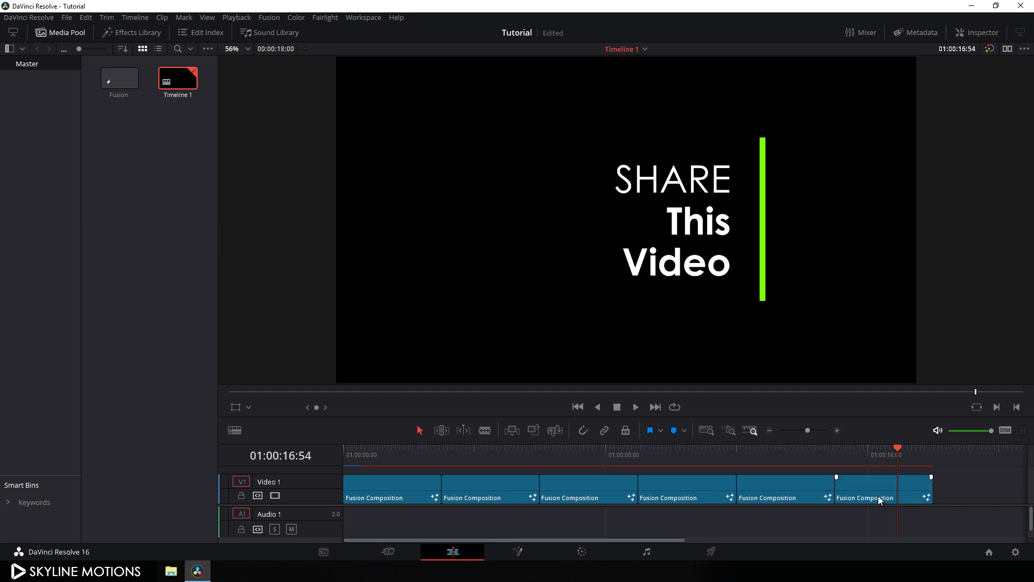
pyautogui.rightClick(878, 491)
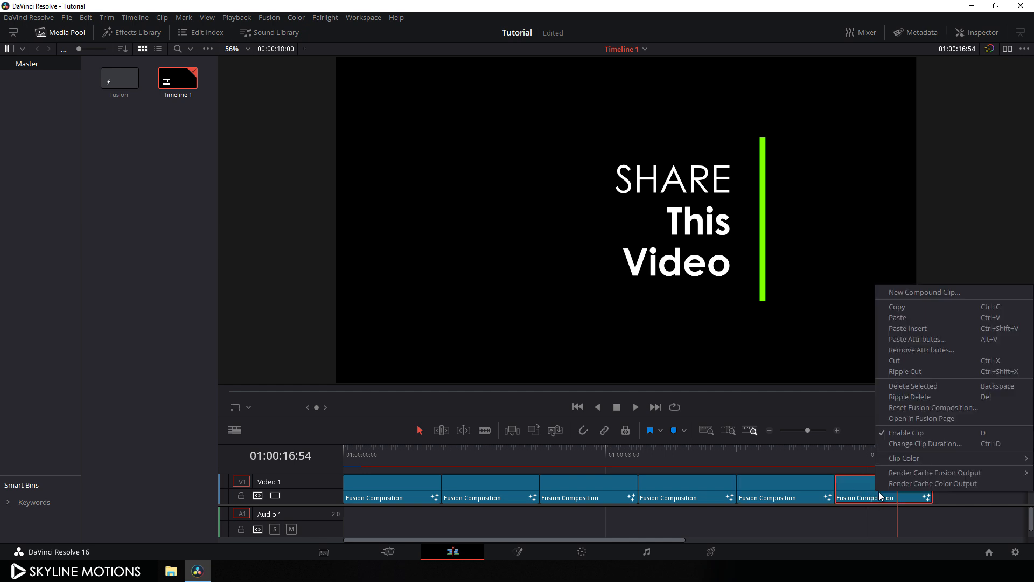
pyautogui.click(912, 444)
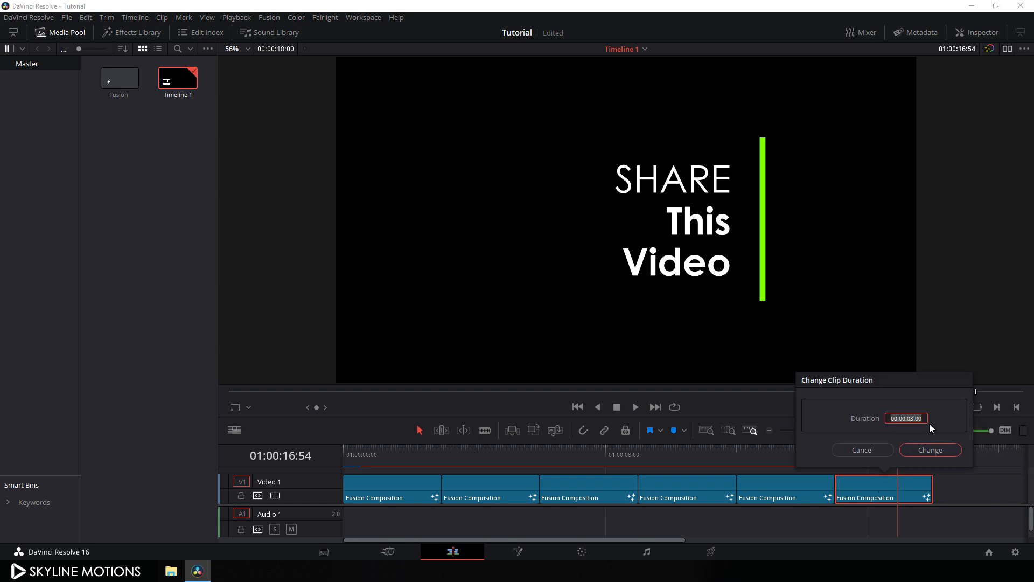
pyautogui.press('Left')
pyautogui.press('BackSpace')
pyautogui.write('4')
pyautogui.click(936, 450)
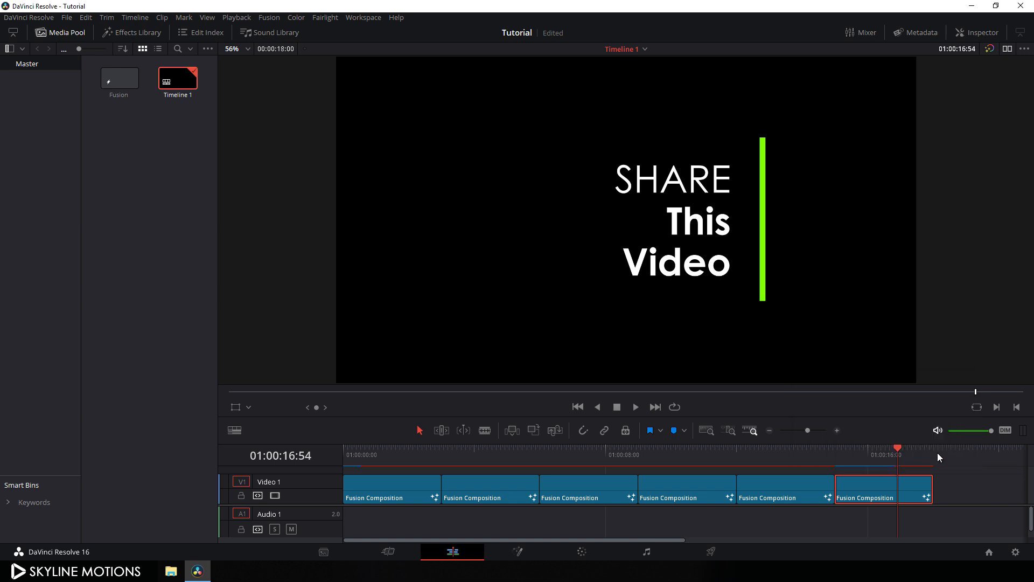
# Step: Open the sixth timeline clip in Fusion and rename its Mast node to Mask
pyautogui.click(517, 554)
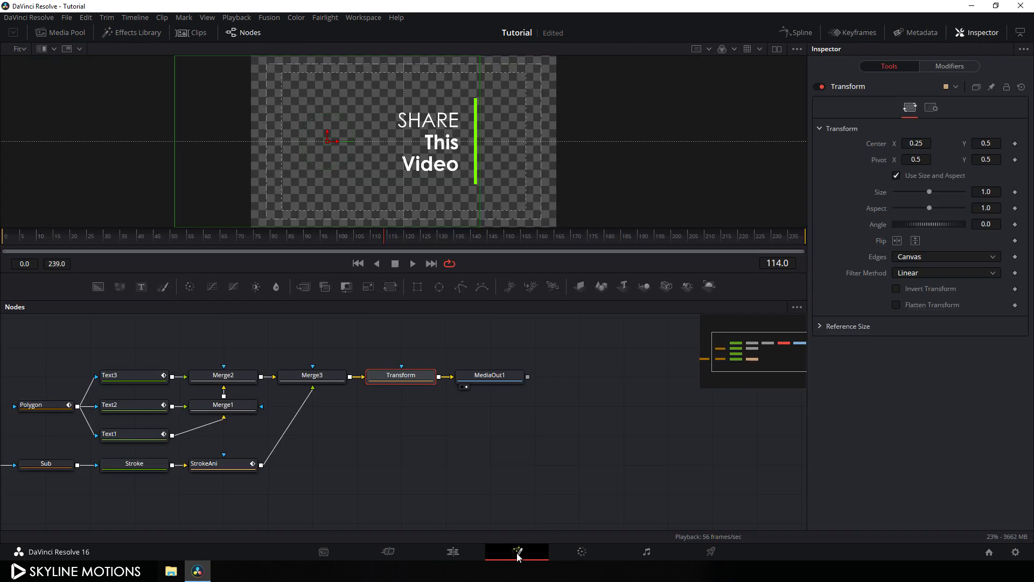
pyautogui.moveTo(355, 466); pyautogui.dragTo(487, 472)
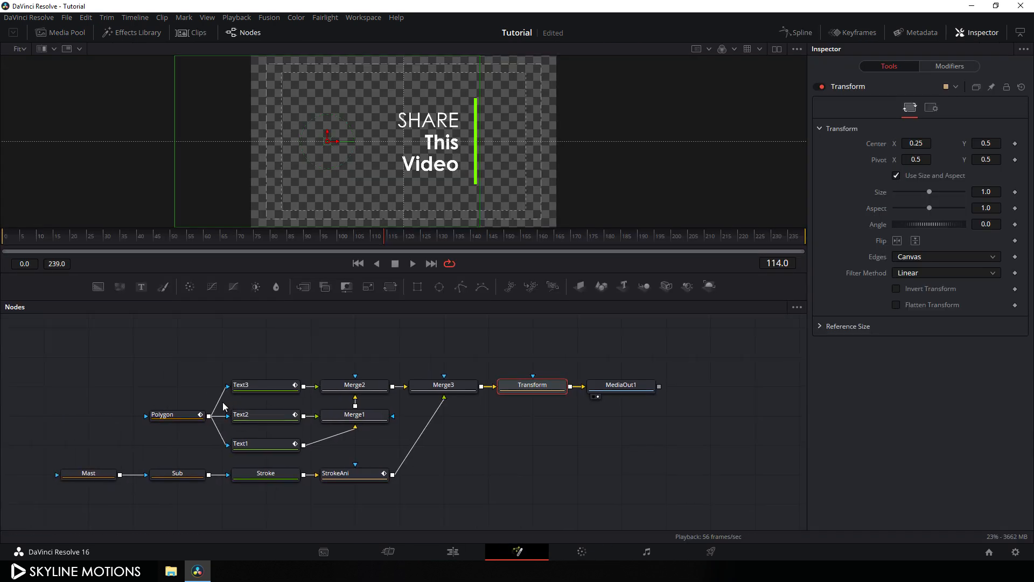
pyautogui.click(93, 474)
# Step: Keyframe the Mask node's Height at 1.0 on frame 180 and at 0.0 on frame 239
pyautogui.click(616, 245)
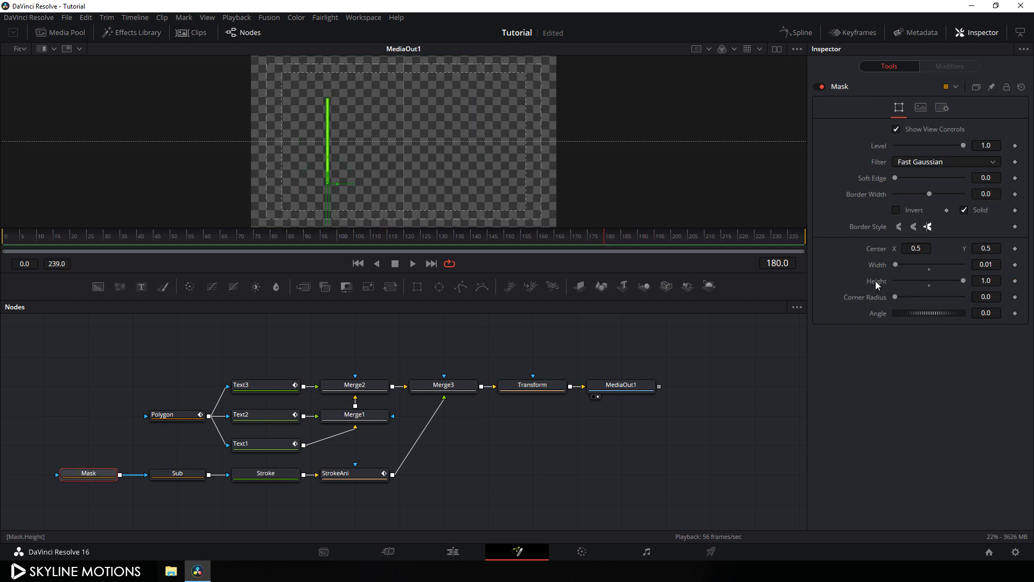
pyautogui.rightClick(870, 282)
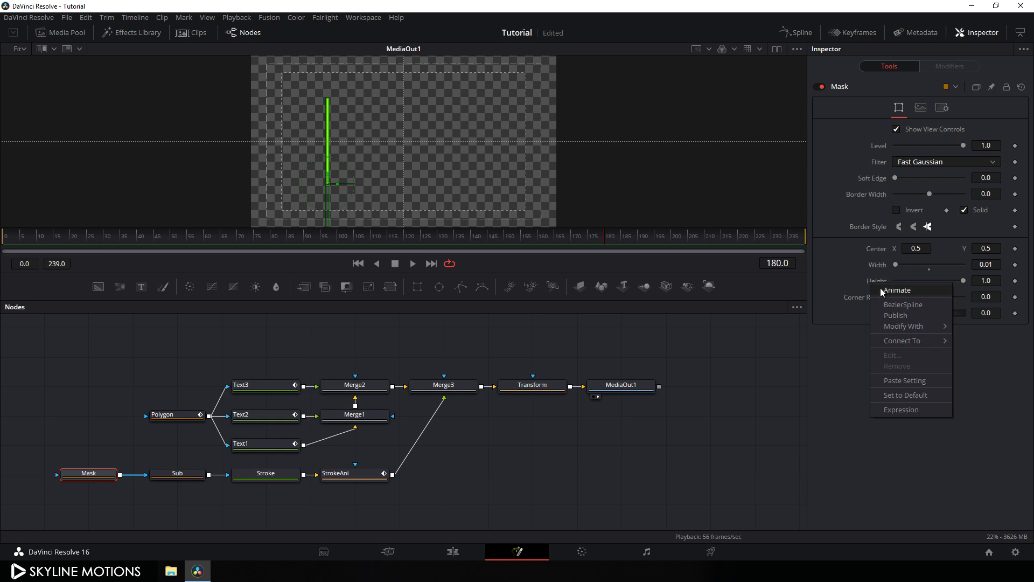
pyautogui.click(889, 309)
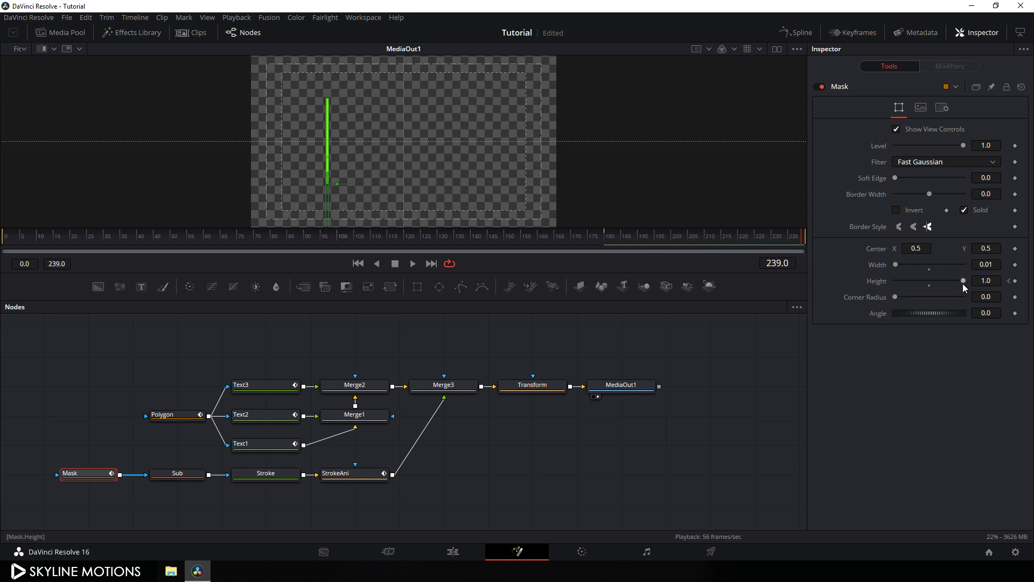
pyautogui.moveTo(961, 283); pyautogui.dragTo(894, 282)
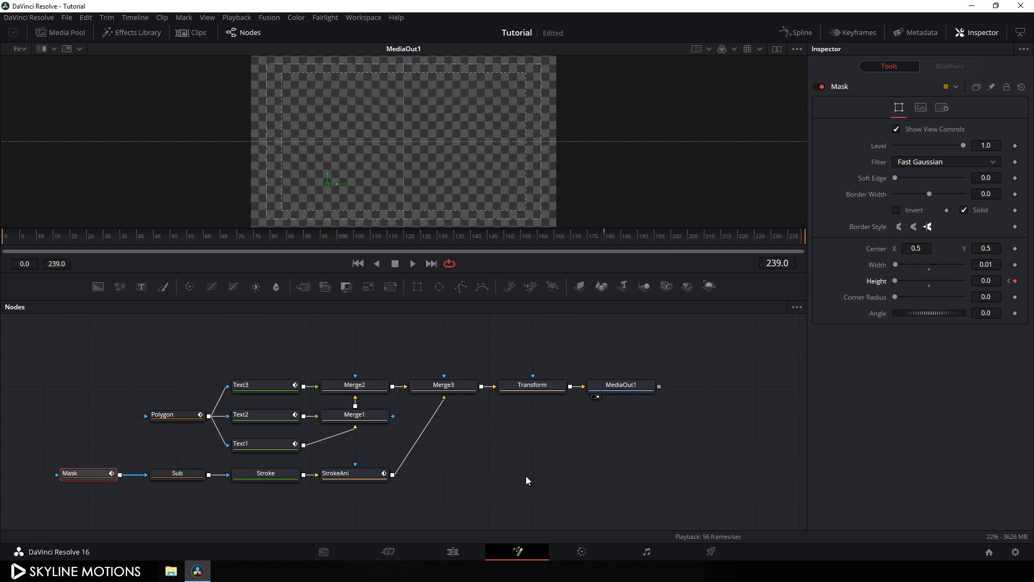
# Step: Open the spline editor for the Mask Height animation and collapse the Text3, Polygon, Mask, StrokeAni, Text1 and Text2 entries
pyautogui.click(796, 33)
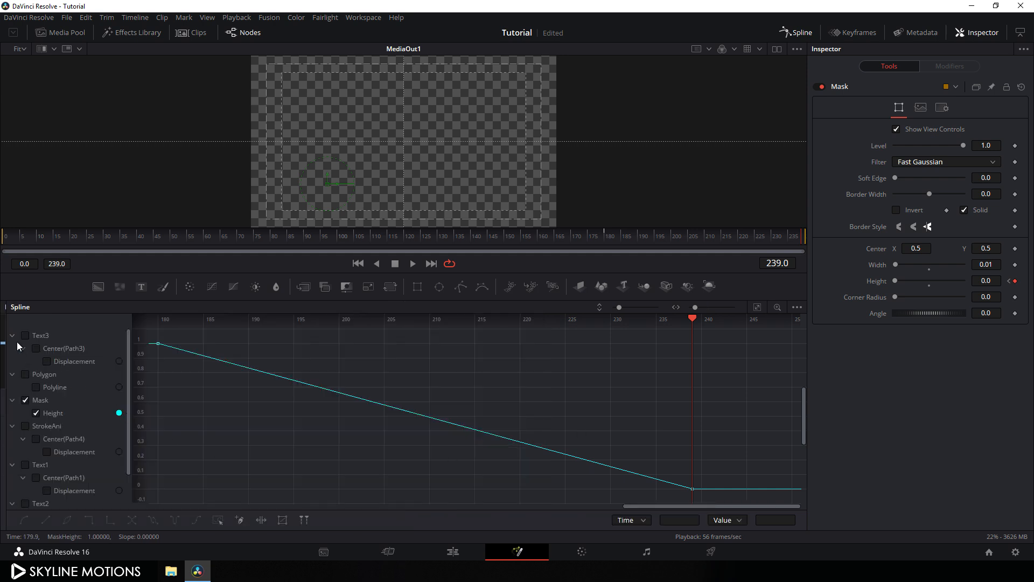
pyautogui.click(13, 335)
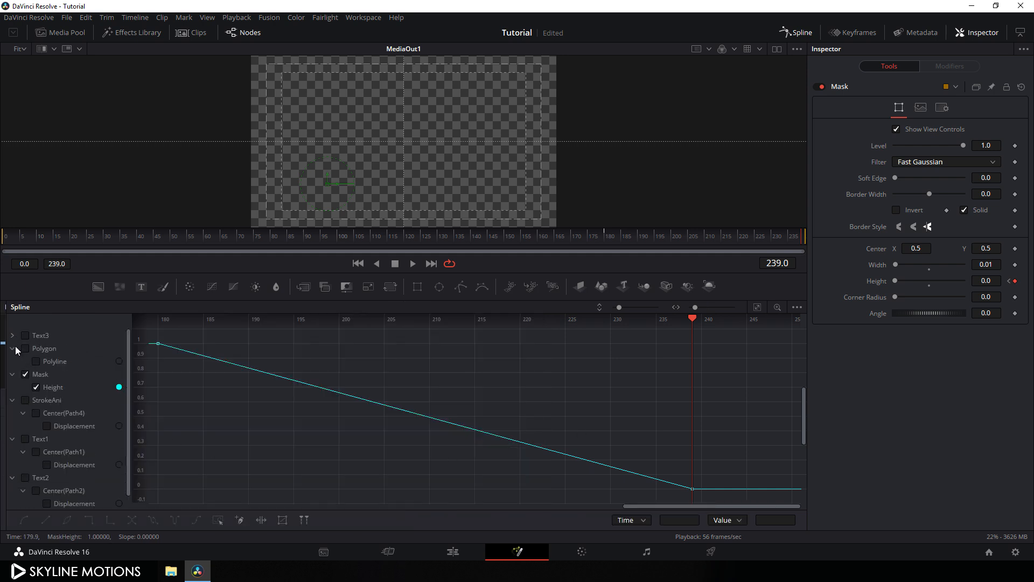
pyautogui.click(14, 348)
pyautogui.click(13, 361)
pyautogui.click(13, 374)
pyautogui.click(12, 387)
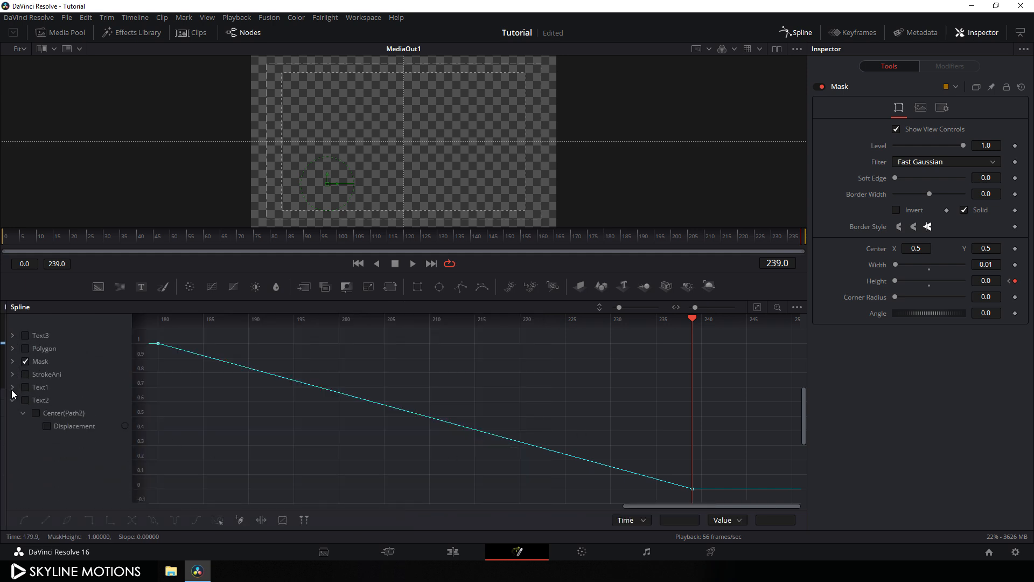
pyautogui.click(12, 401)
# Step: Smooth both Mask Height keyframes and stretch the frame 239 keyframe's handle back to frame 180, leaving the spline editor closed
pyautogui.click(757, 308)
pyautogui.moveTo(192, 336); pyautogui.dragTo(761, 496)
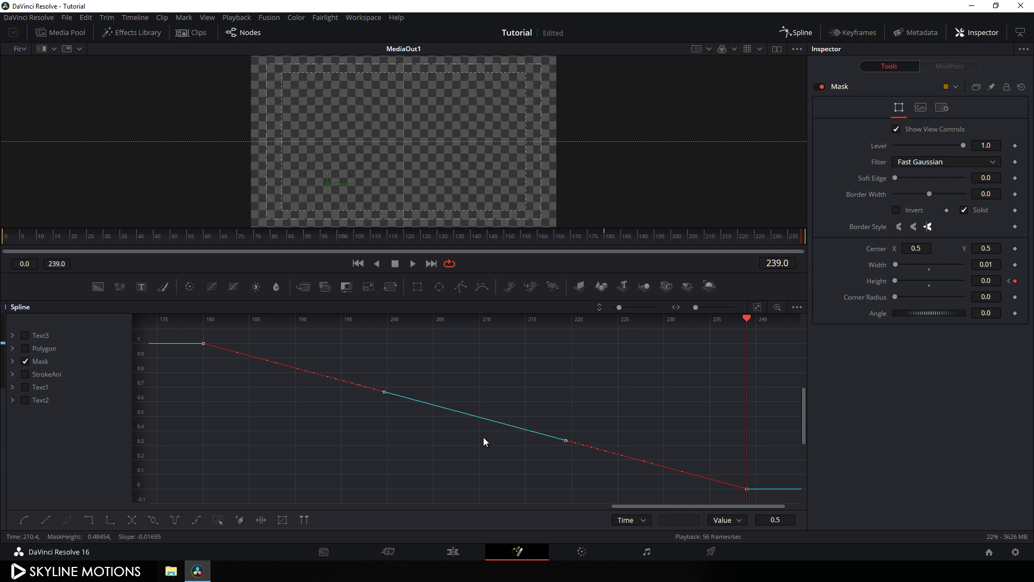
pyautogui.press('s')
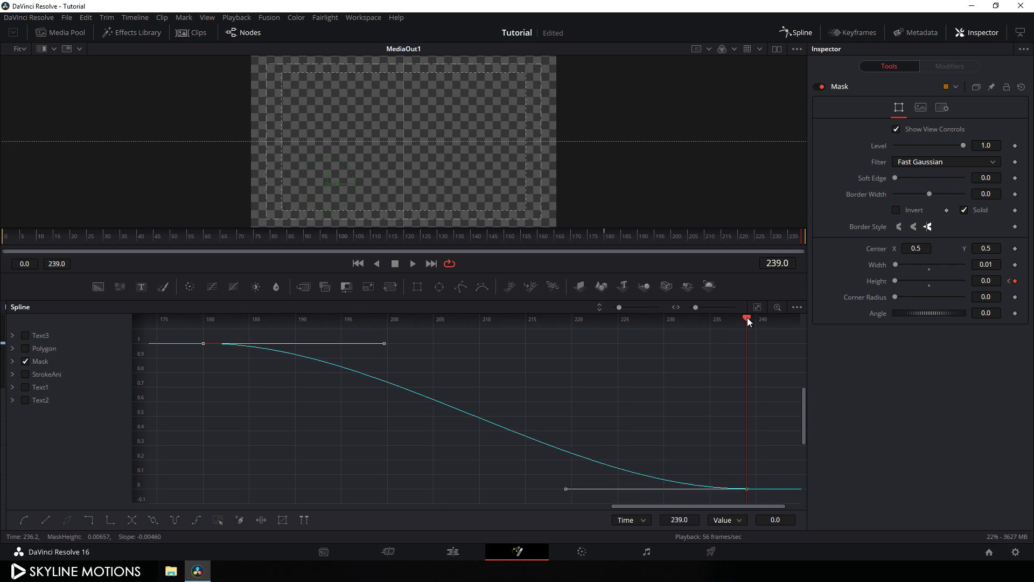
pyautogui.moveTo(739, 320); pyautogui.dragTo(205, 349)
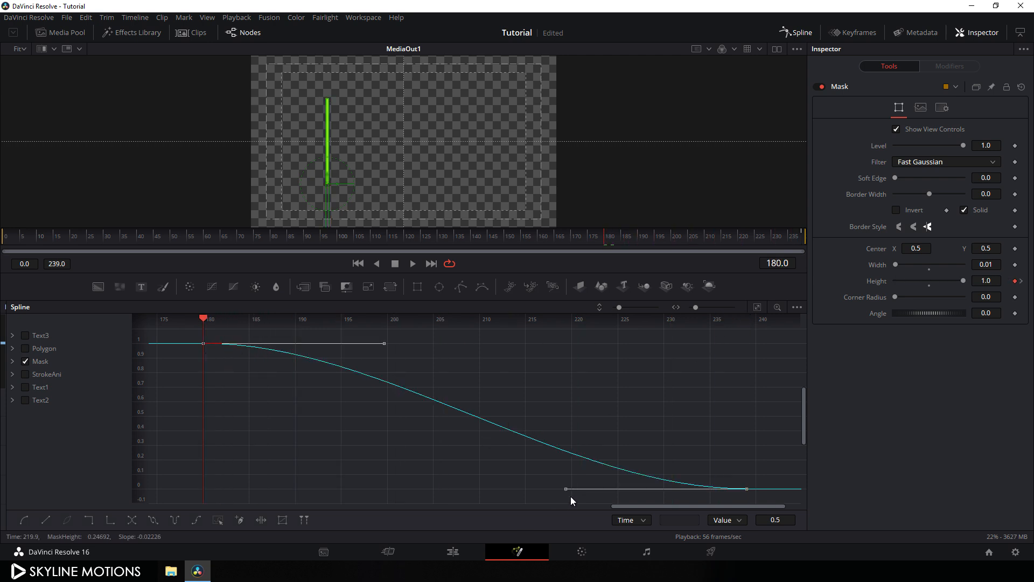
pyautogui.moveTo(566, 489); pyautogui.dragTo(202, 494)
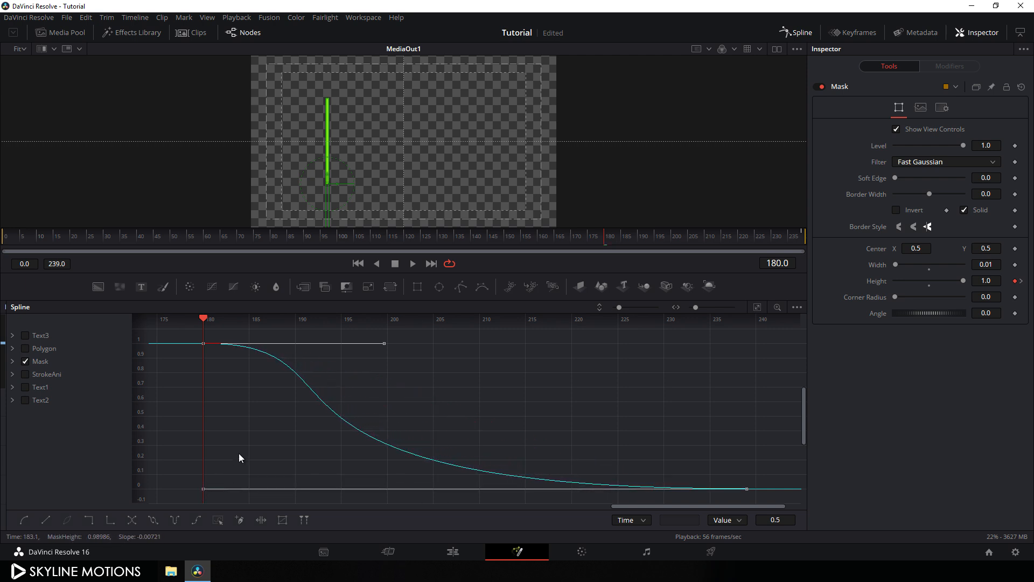
pyautogui.click(799, 39)
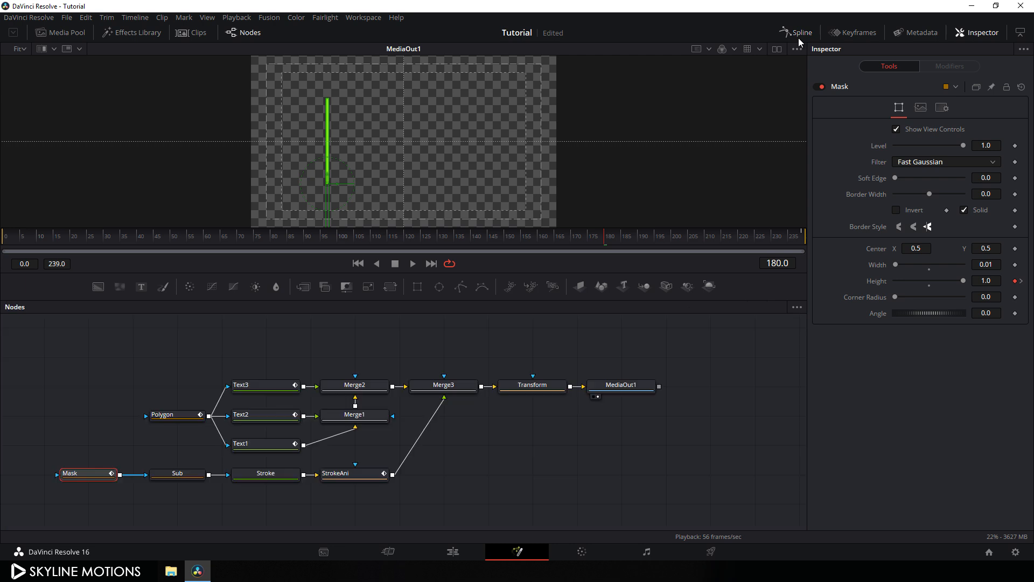
# Step: Return to the edit timeline and play the title sequence from its beginning to check the animation
pyautogui.click(466, 550)
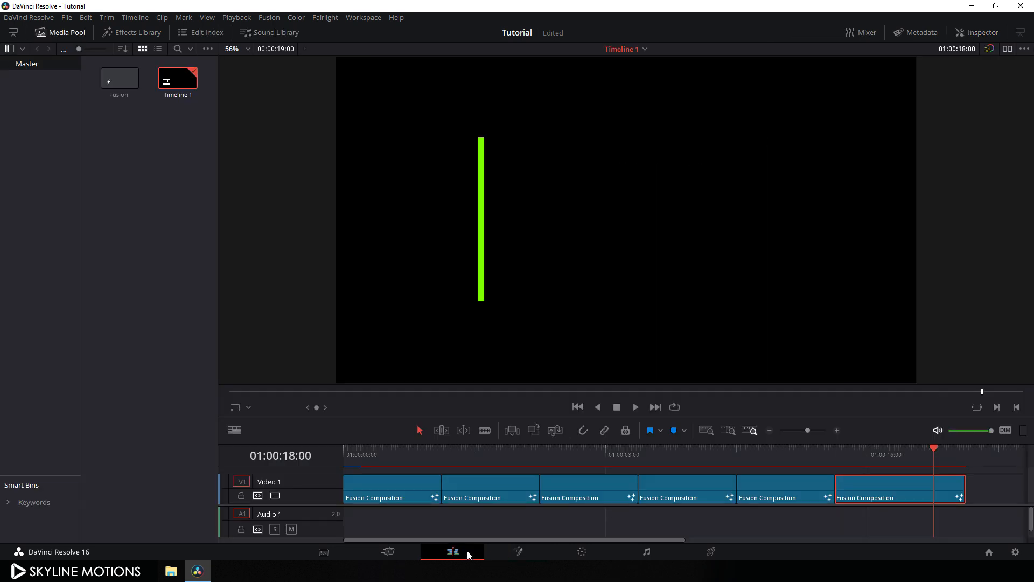
pyautogui.moveTo(341, 455); pyautogui.dragTo(810, 479)
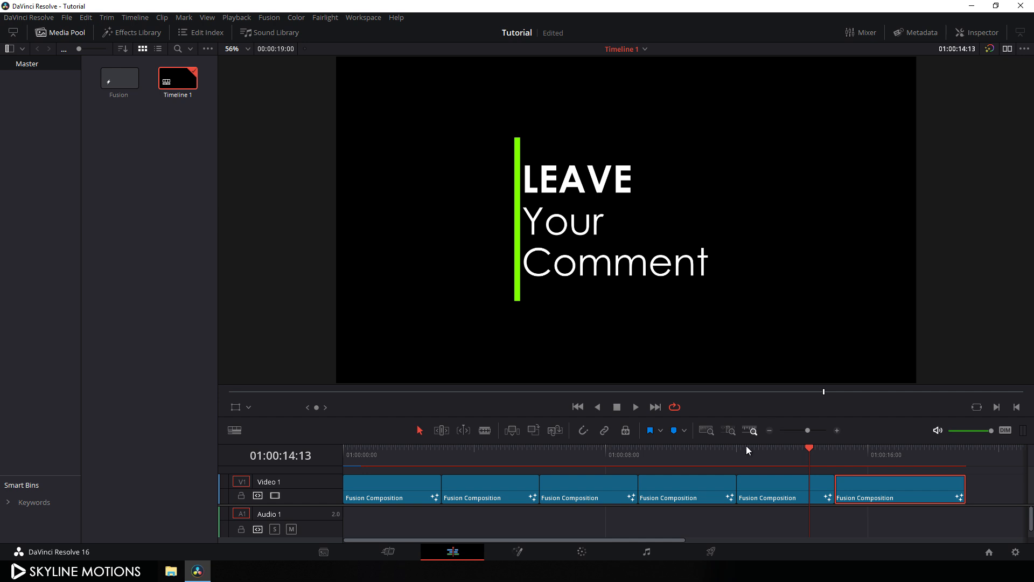
pyautogui.moveTo(745, 446); pyautogui.dragTo(339, 471)
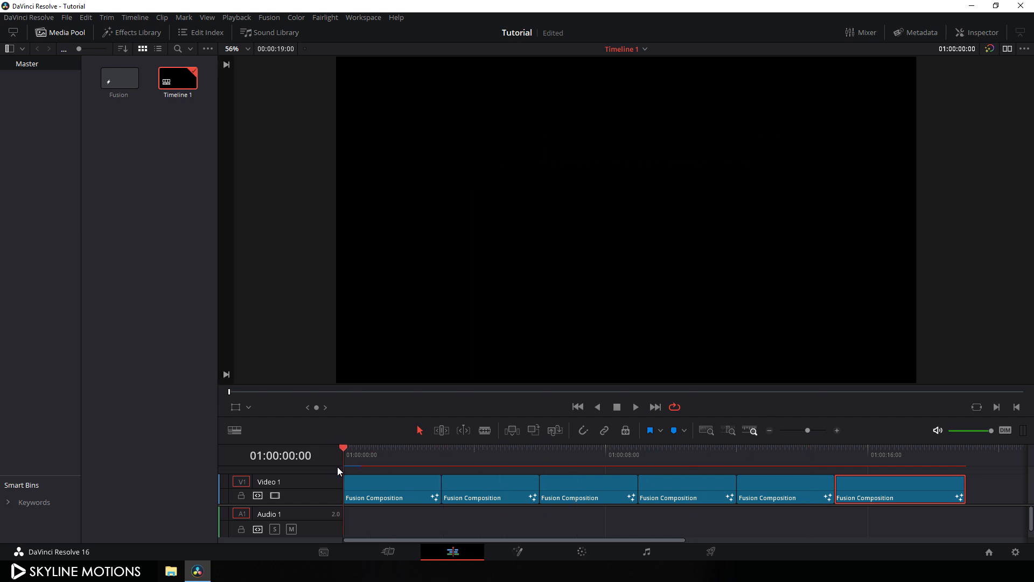
pyautogui.click(636, 406)
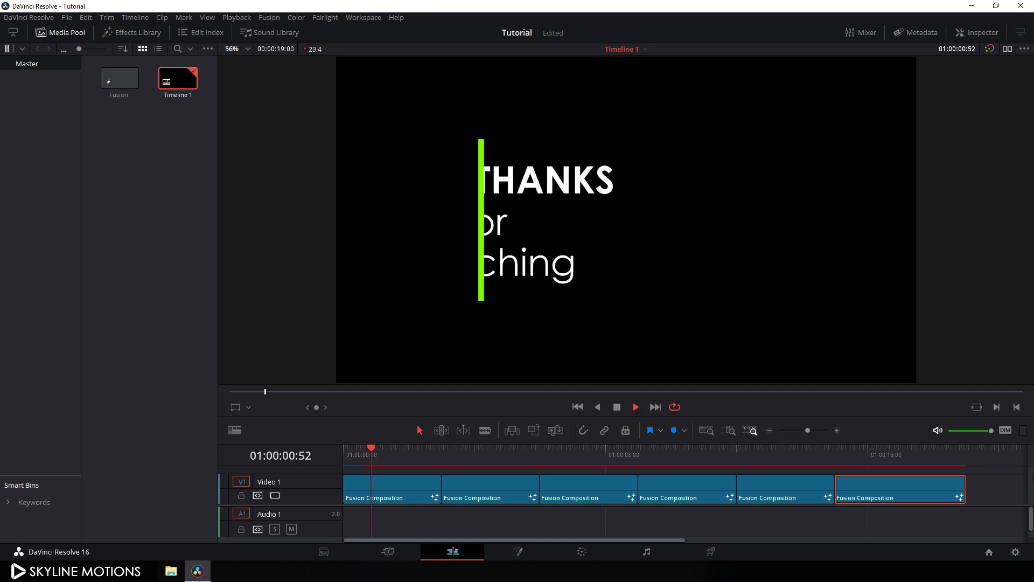